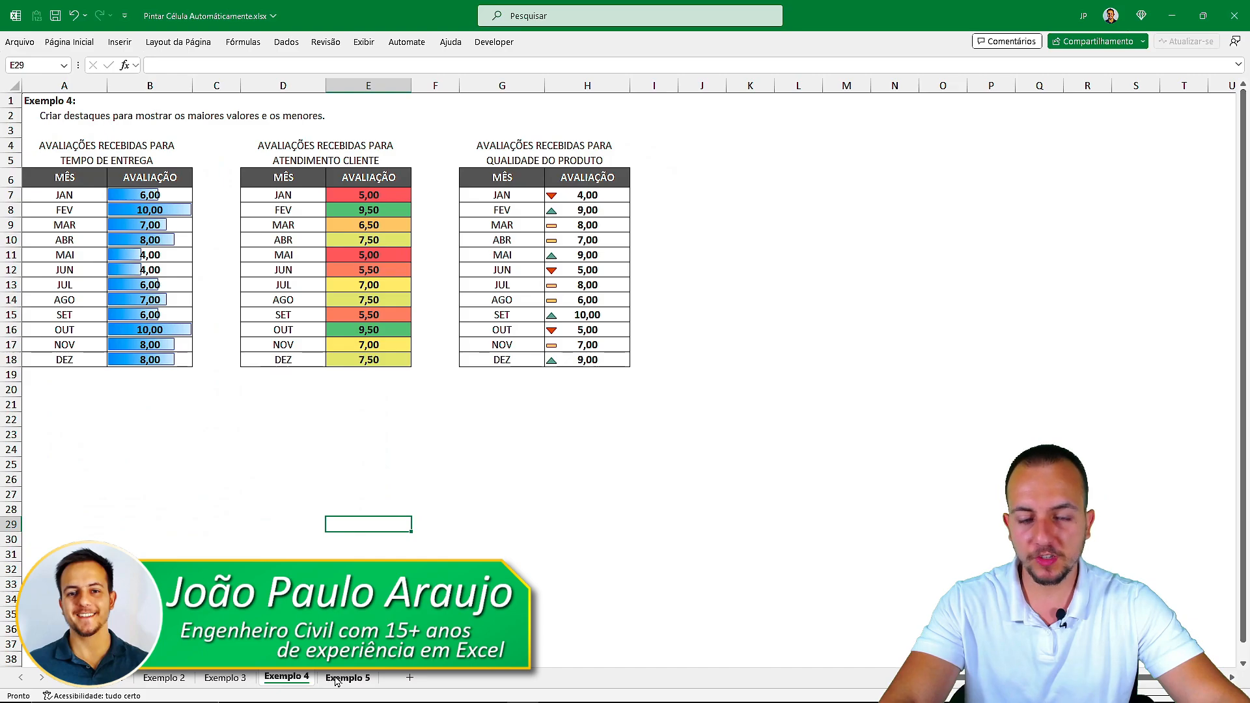
# Step: Review the finished highlighting examples on sheets Exemplo 1 to Exemplo 5, including the sector choices in H1 of Exemplo 3
pyautogui.click(336, 679)
pyautogui.click(286, 679)
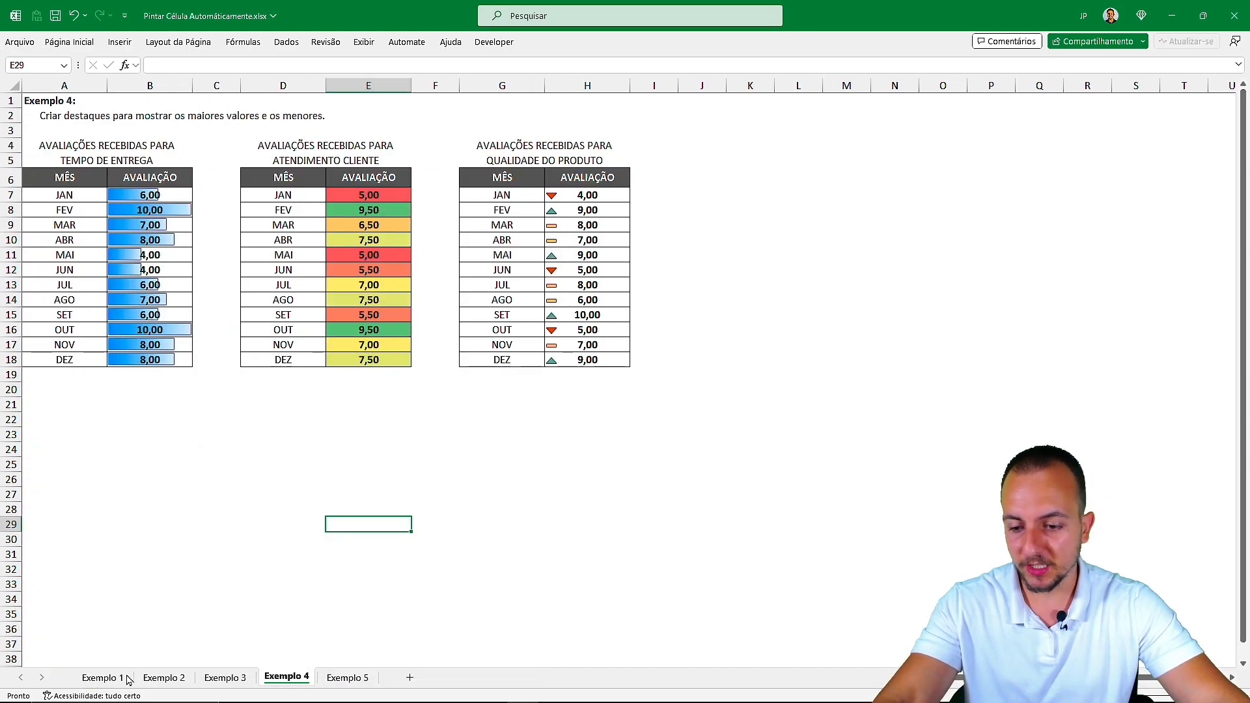
pyautogui.click(128, 679)
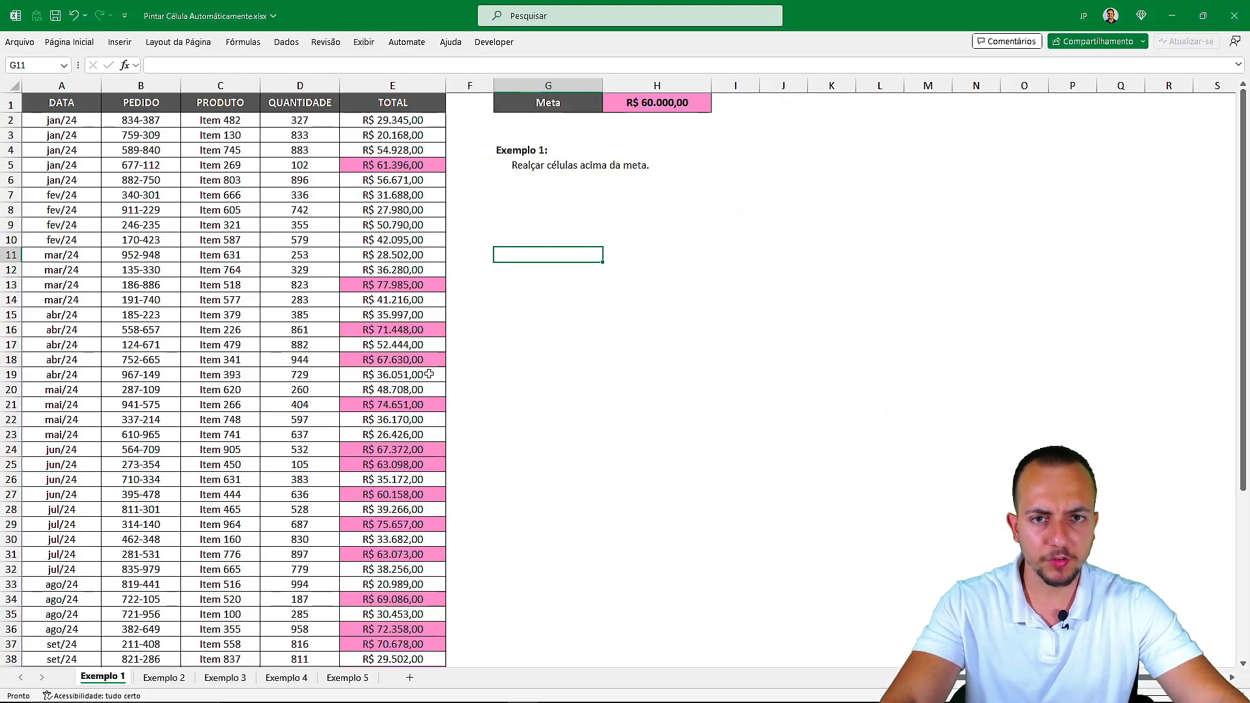
pyautogui.click(164, 677)
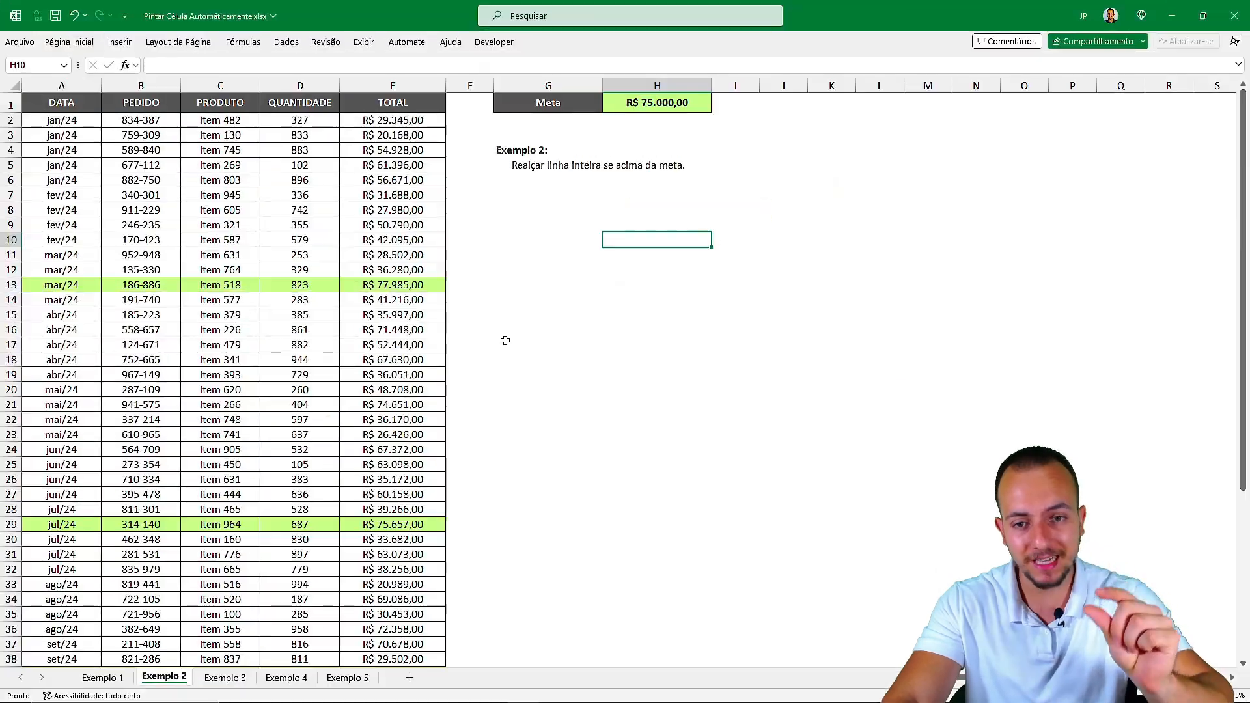
pyautogui.click(225, 678)
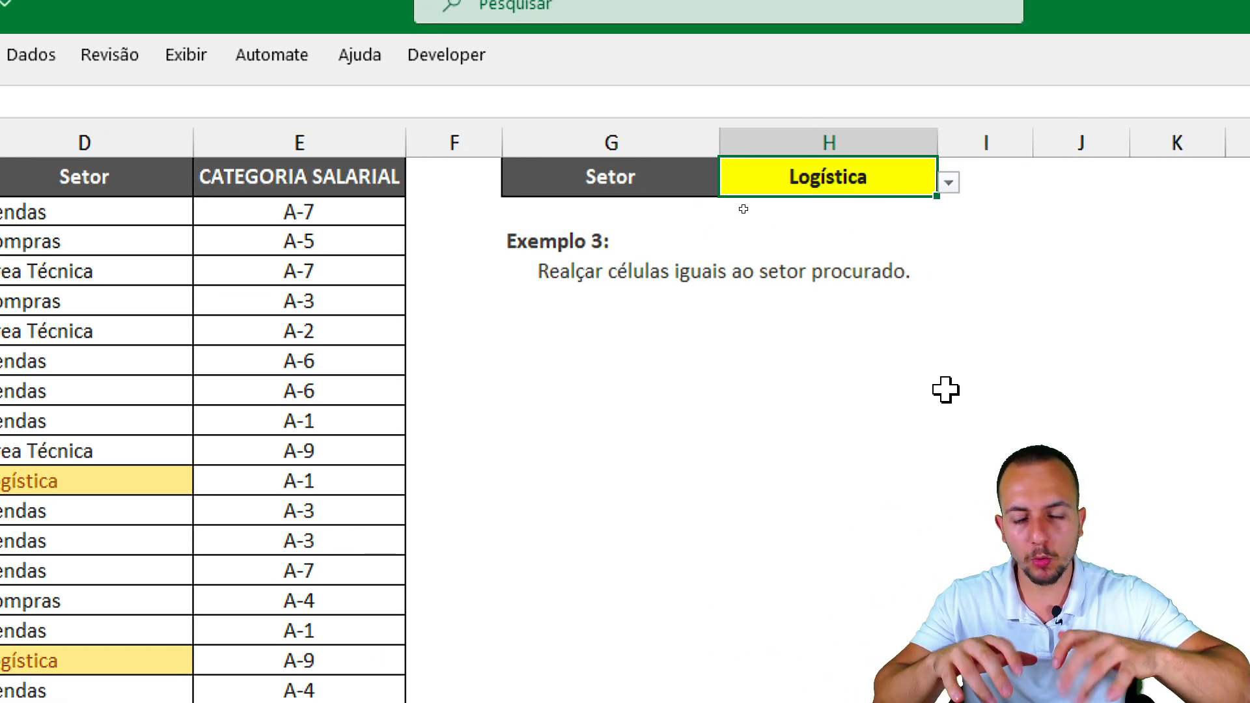
pyautogui.click(948, 183)
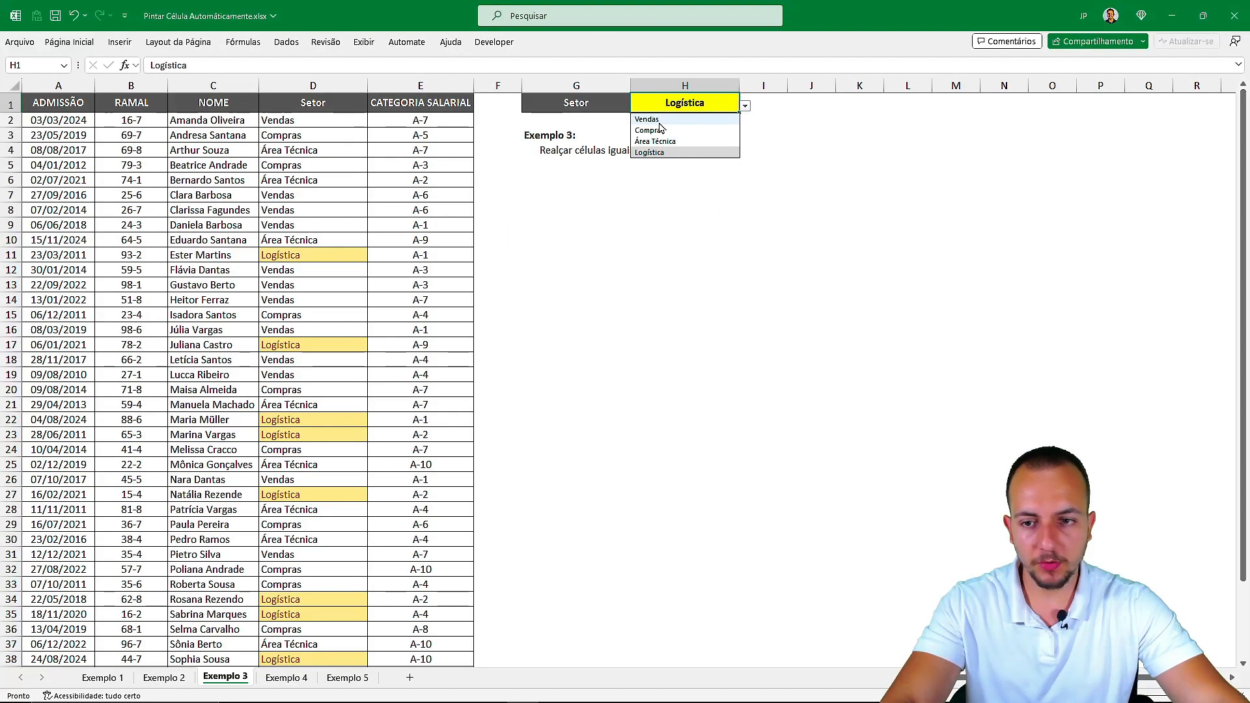
pyautogui.click(755, 209)
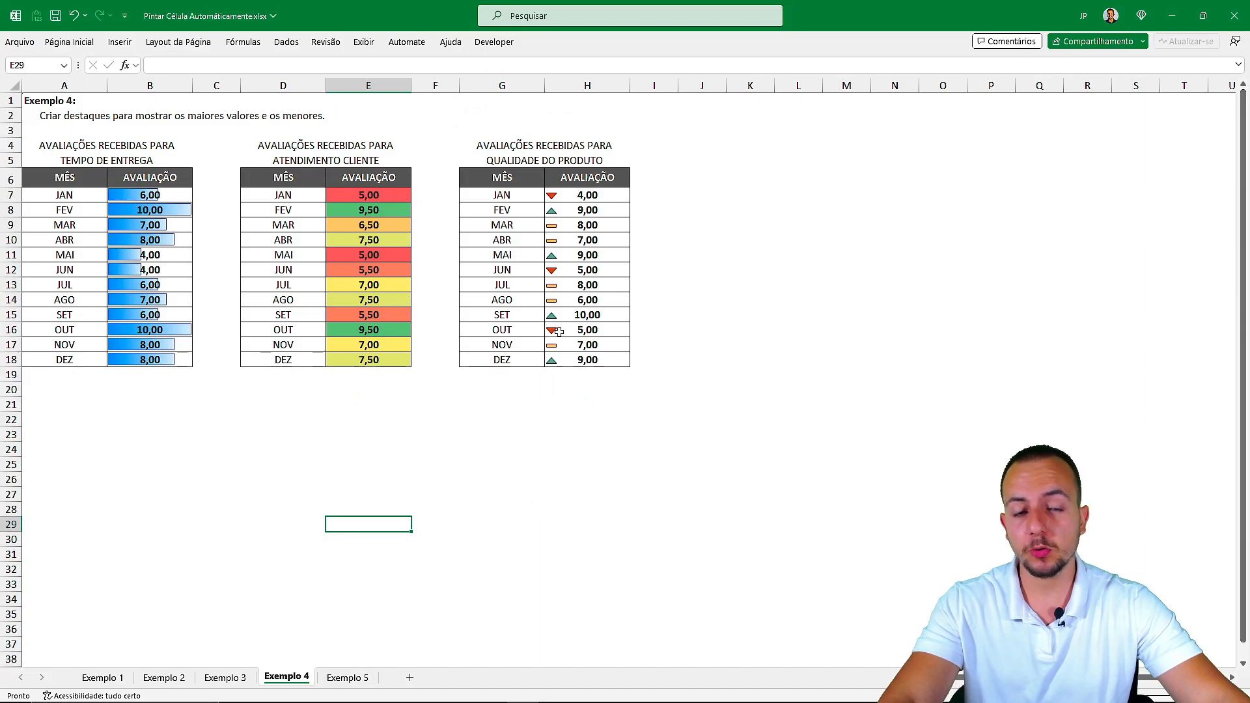
pyautogui.click(355, 678)
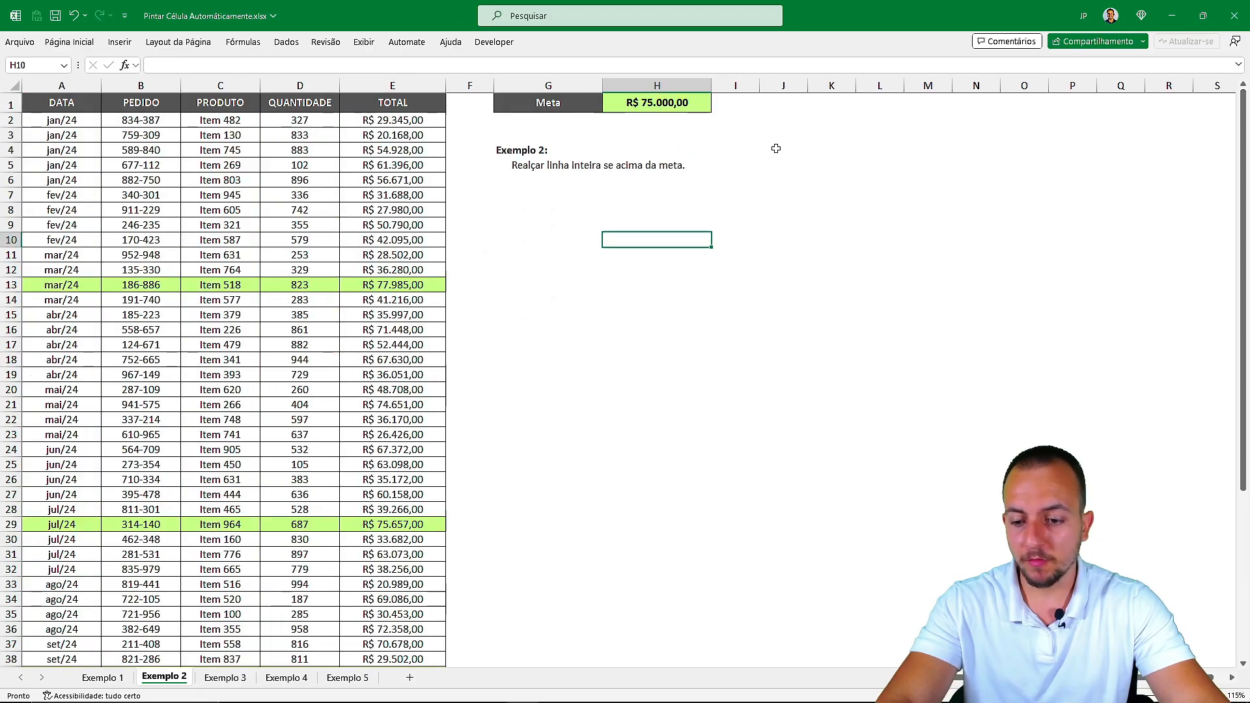
# Step: On sheet Exemplo 1, start an "É Maior do que" conditional formatting rule for the totals in E2:E54
pyautogui.hotkey('ctrl', 'pageup')
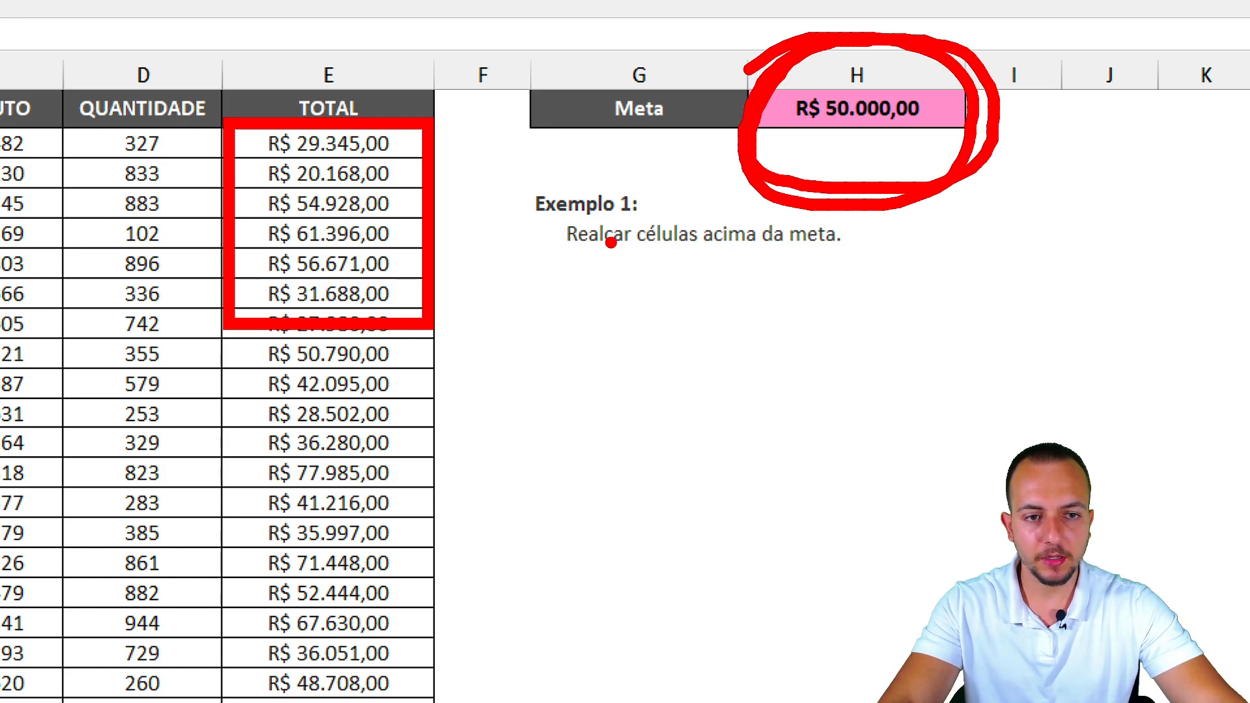
pyautogui.moveTo(372, 144); pyautogui.dragTo(345, 358)
pyautogui.moveTo(582, 357); pyautogui.dragTo(574, 702)
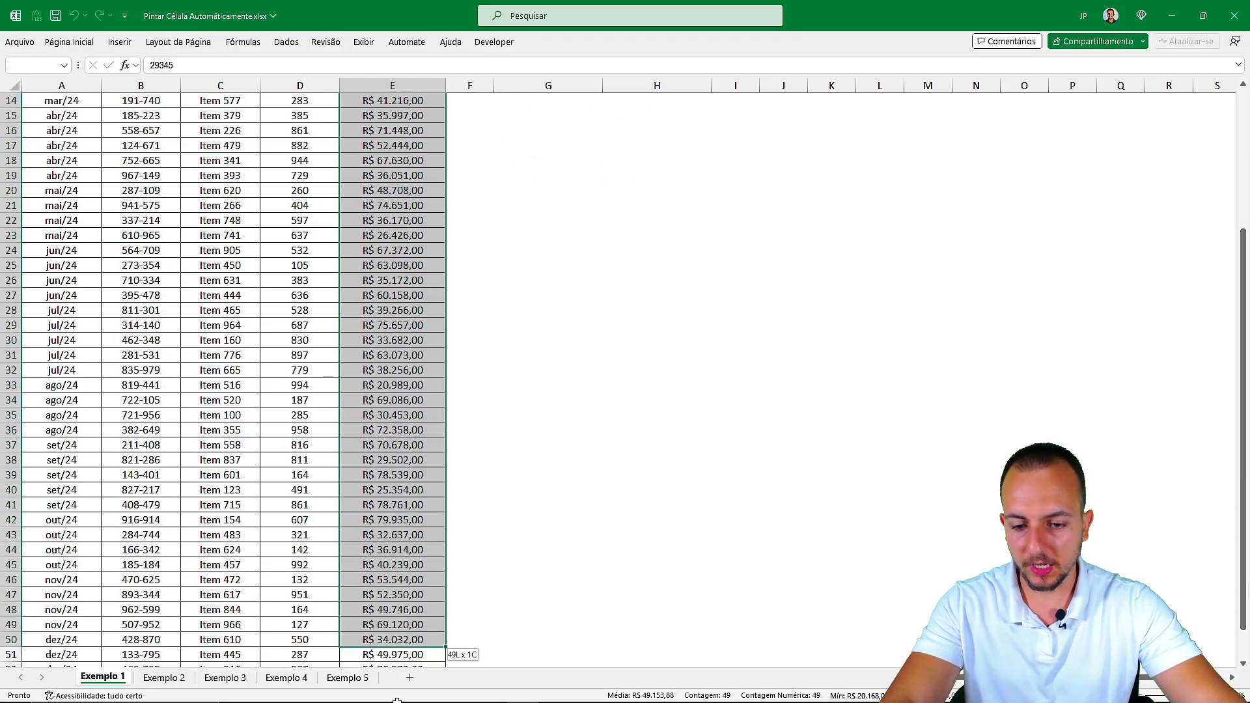
pyautogui.moveTo(397, 701); pyautogui.dragTo(409, 626)
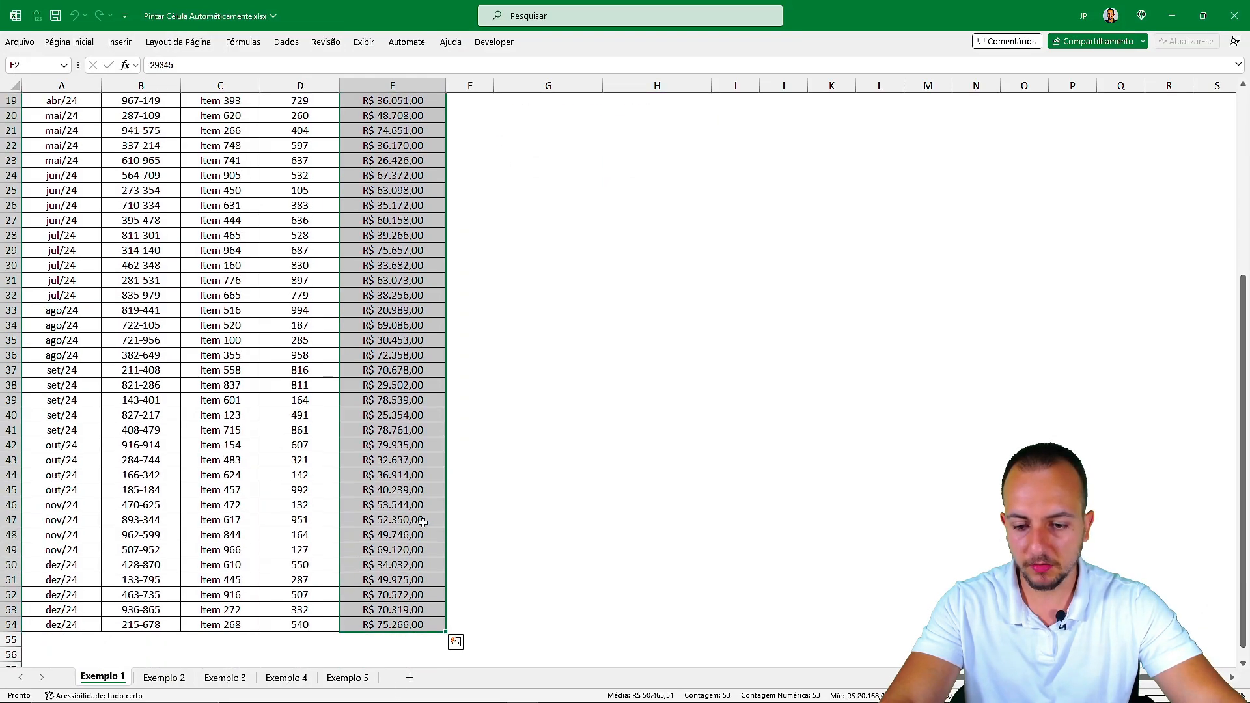
pyautogui.scroll(6, 401, 404)
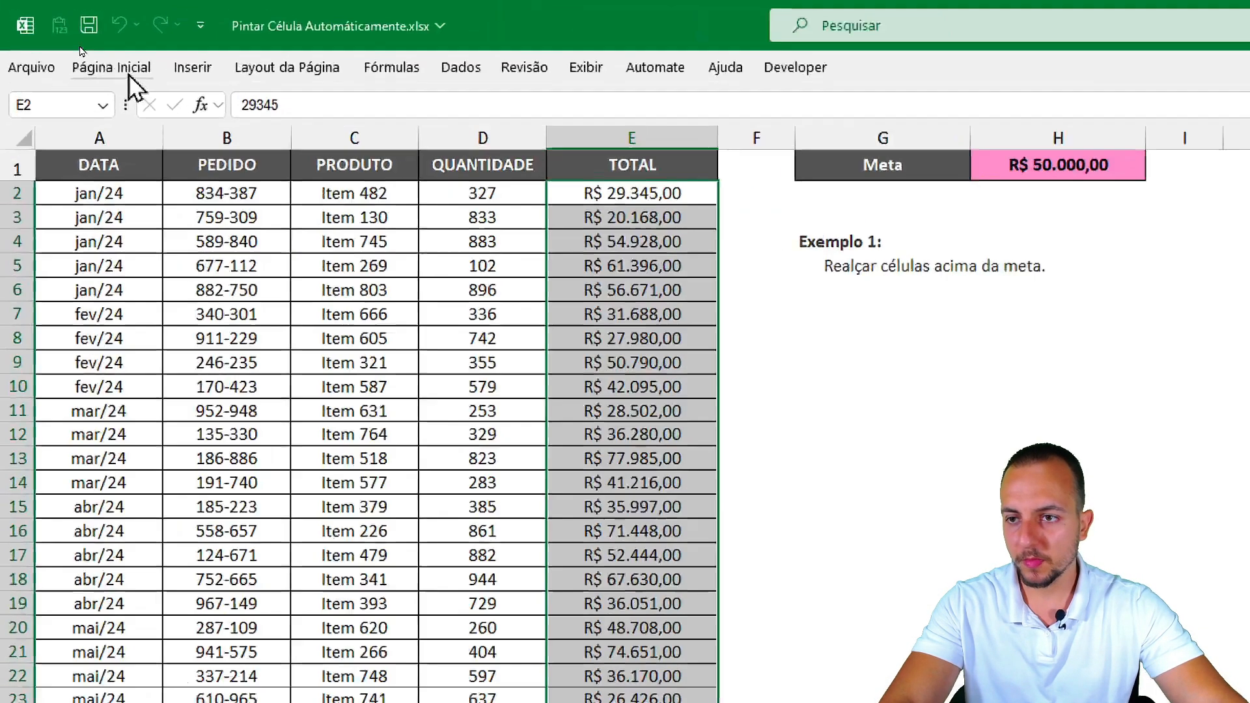
pyautogui.click(77, 44)
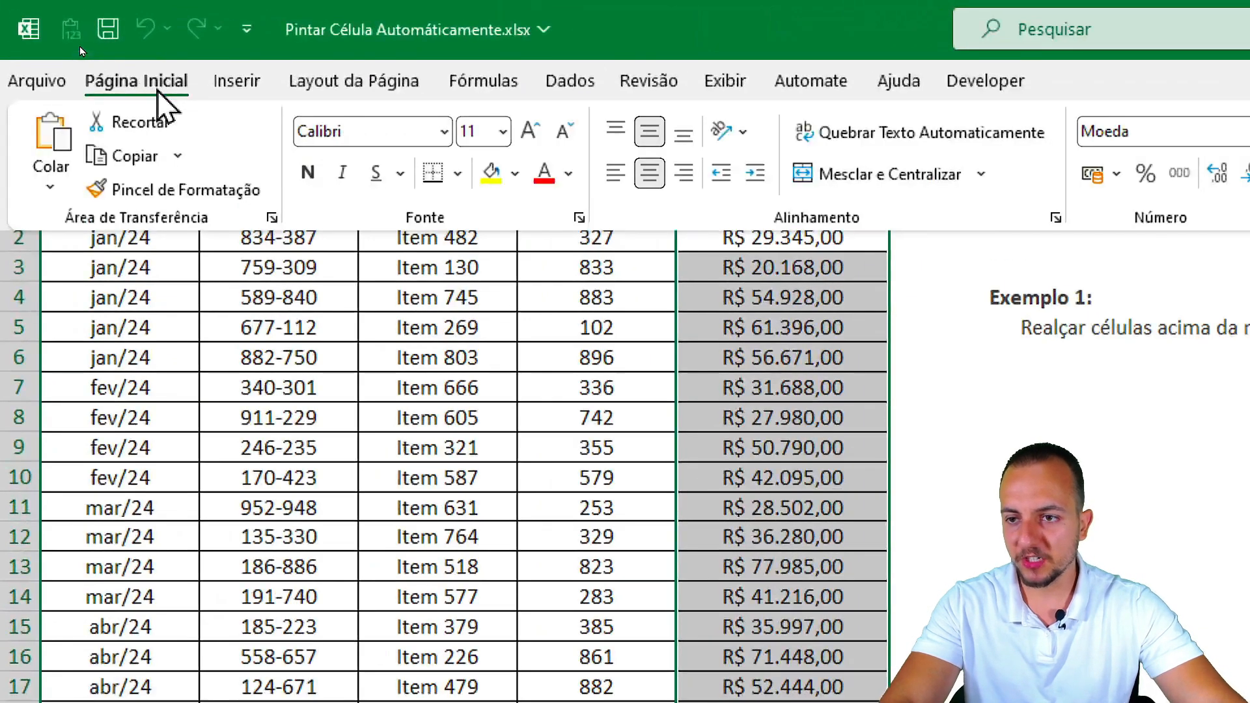
pyautogui.click(532, 185)
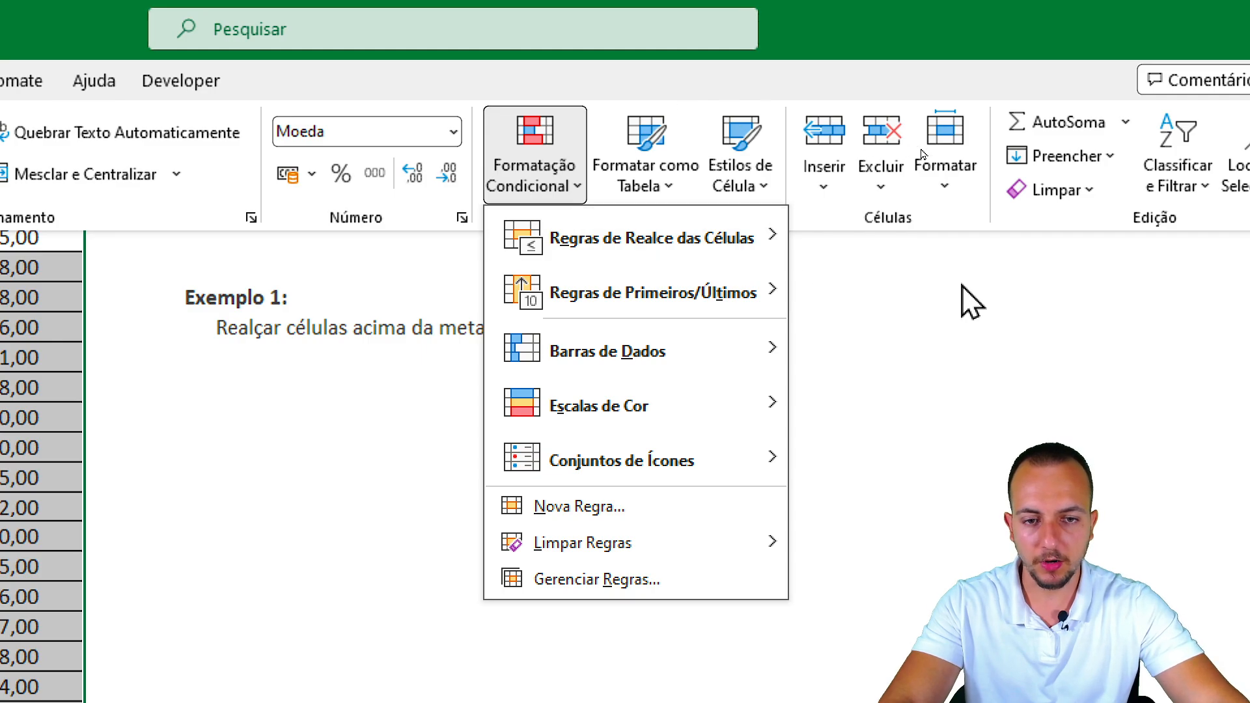
pyautogui.moveTo(667, 242)
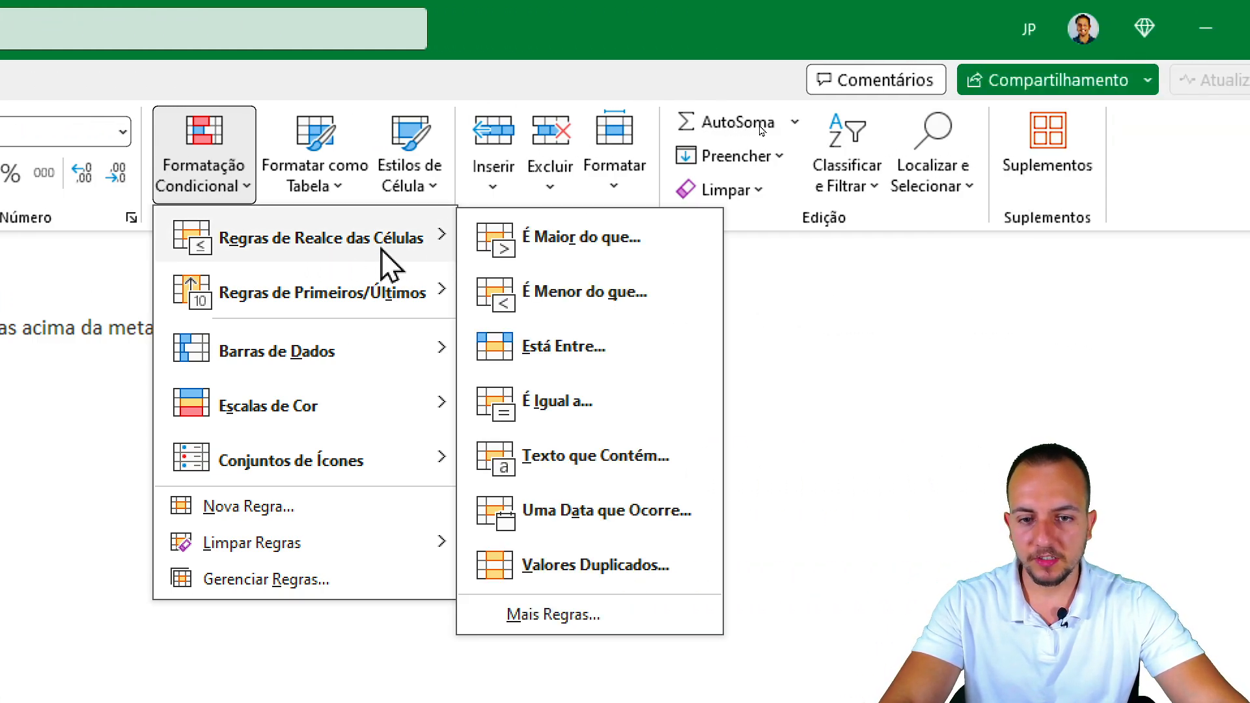
pyautogui.moveTo(321, 301)
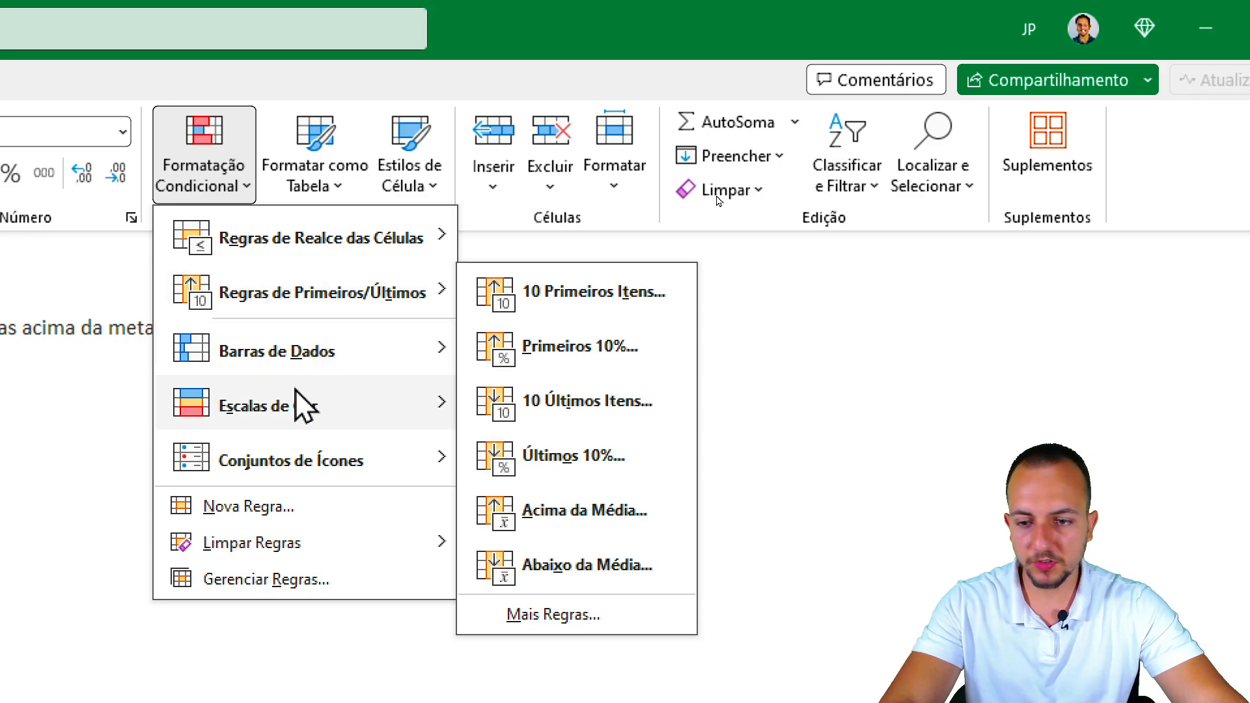
pyautogui.moveTo(343, 472)
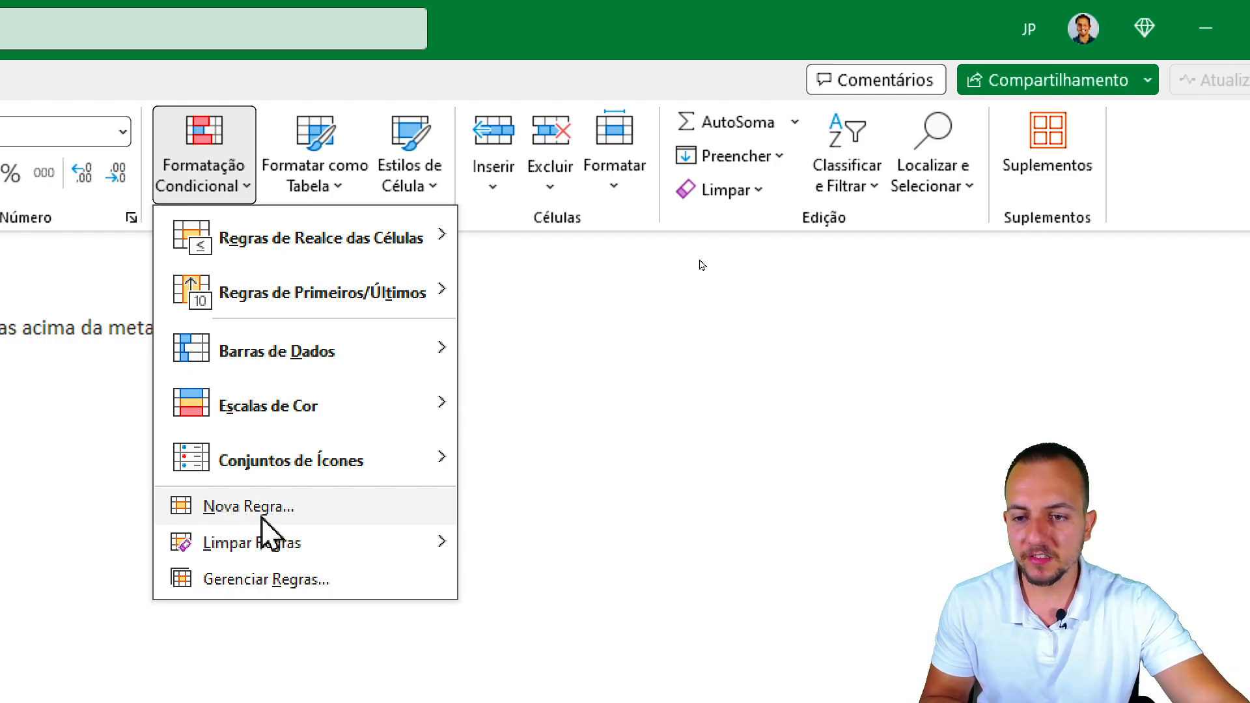
pyautogui.moveTo(381, 268)
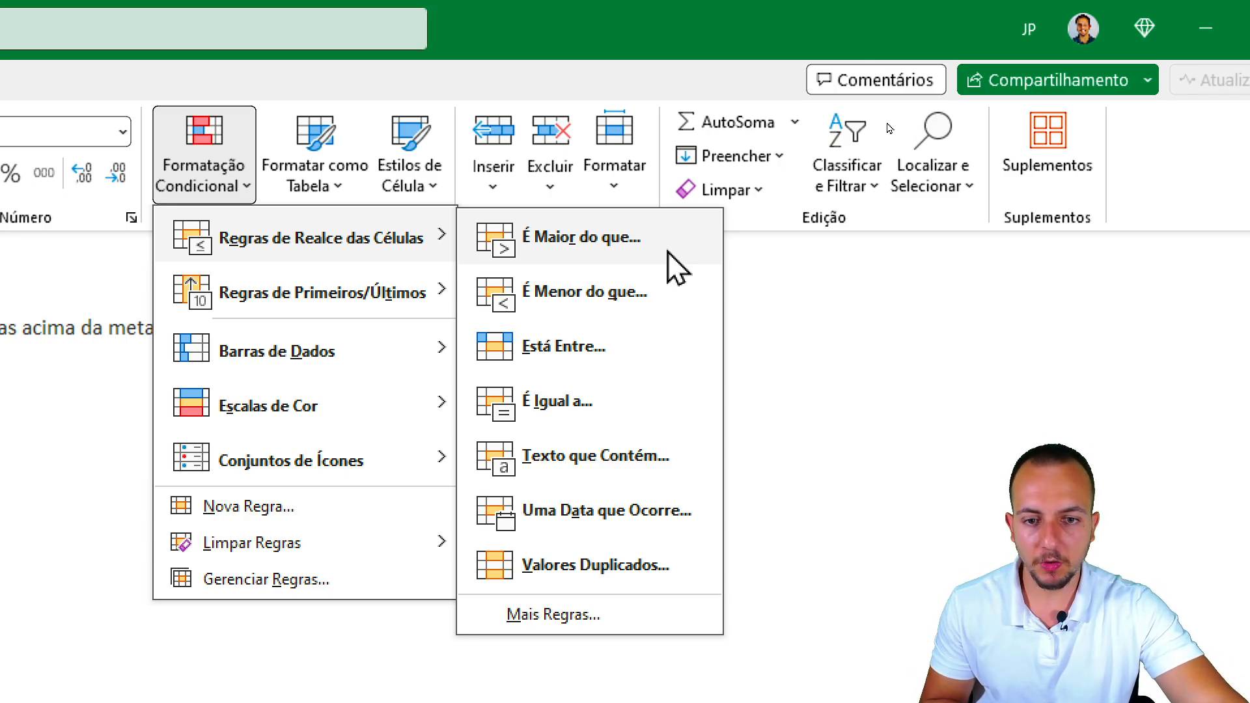
pyautogui.click(581, 240)
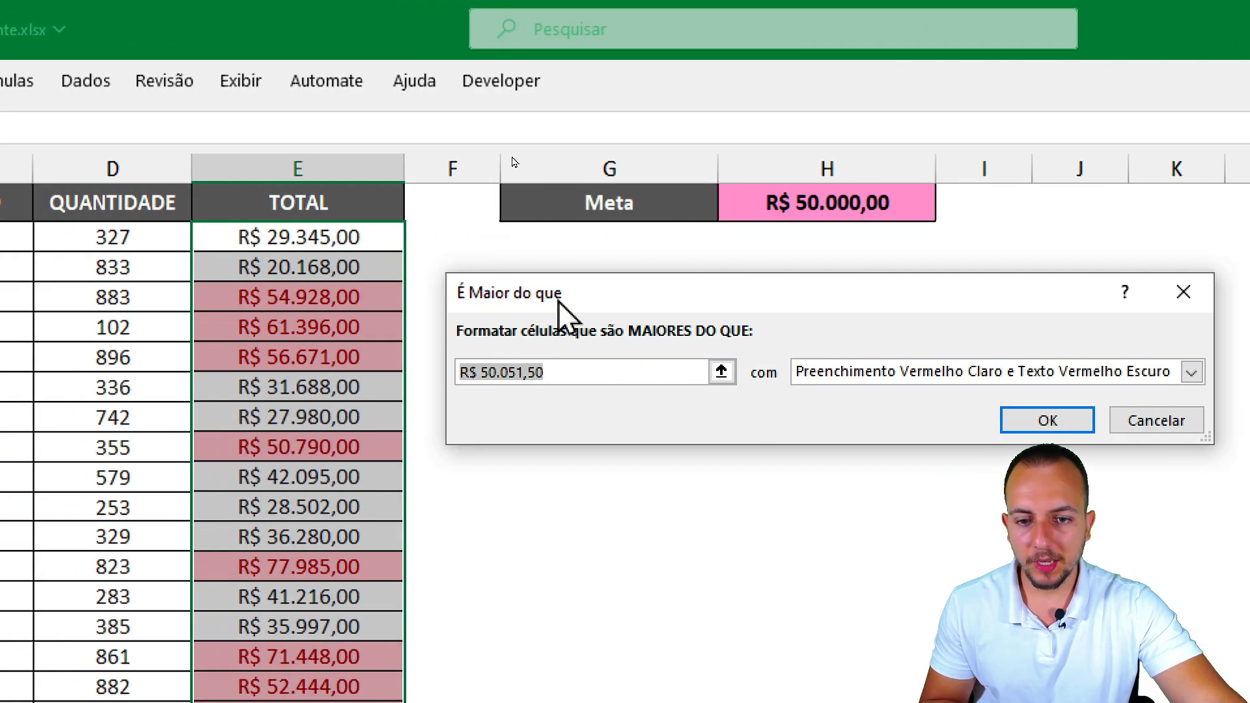
# Step: Try the fixed value 40000 as the rule's comparison threshold
pyautogui.moveTo(559, 301); pyautogui.dragTo(537, 322)
pyautogui.click(543, 390)
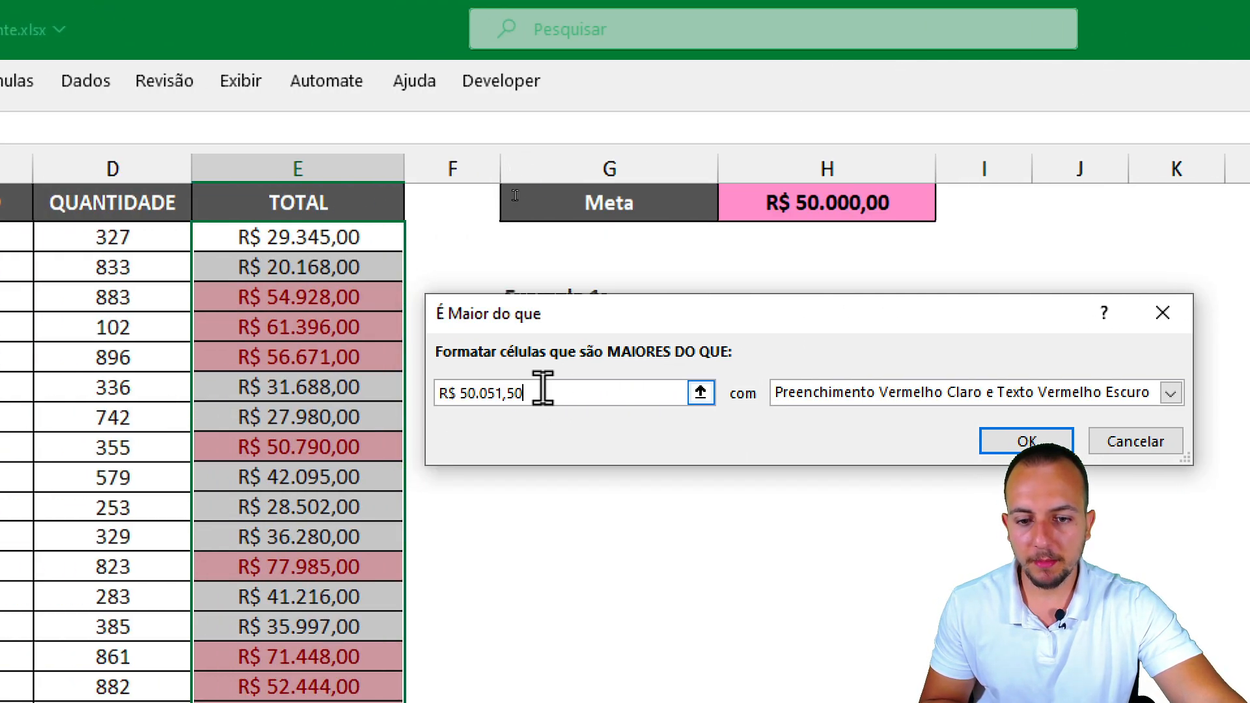
pyautogui.moveTo(542, 391); pyautogui.dragTo(438, 393)
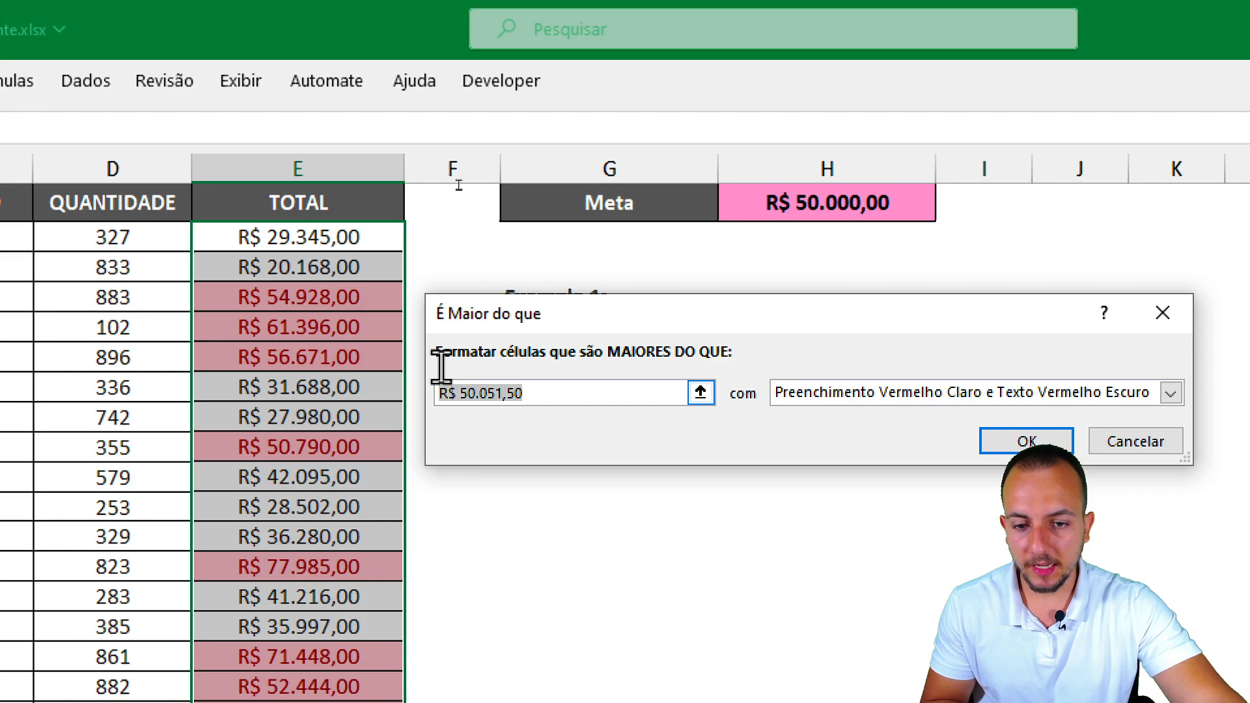
pyautogui.press('Escape')
pyautogui.click(537, 392)
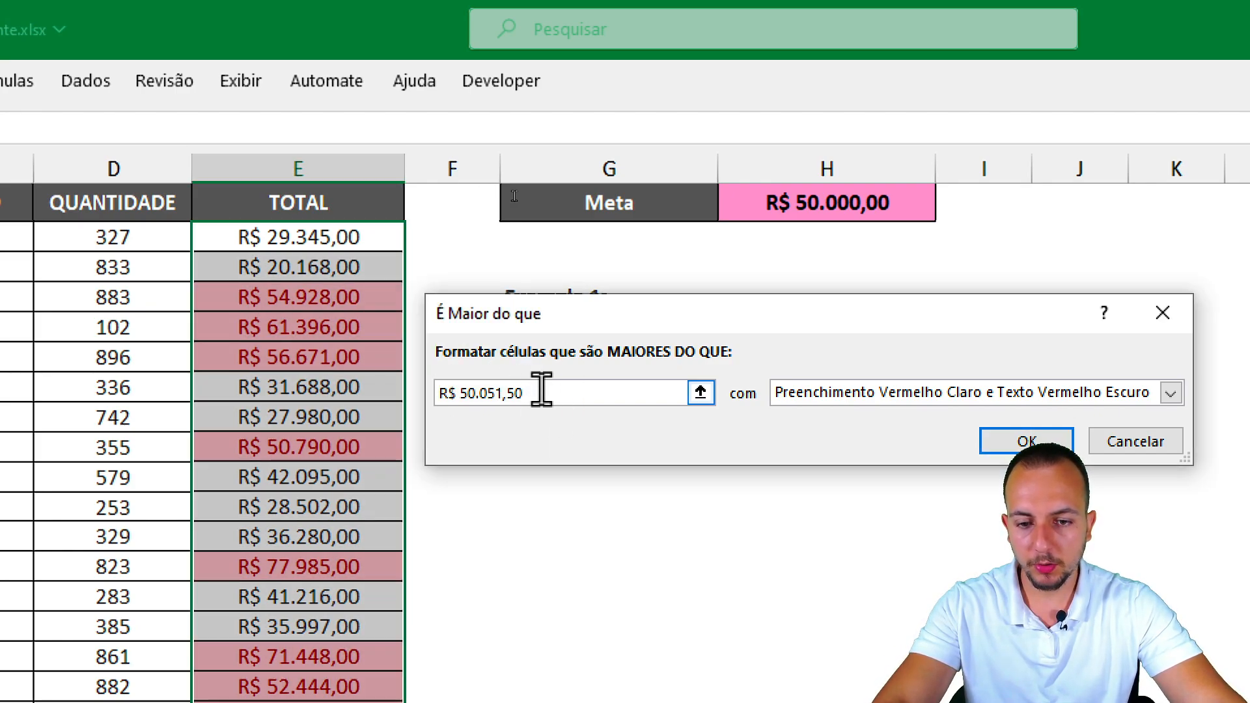
pyautogui.moveTo(542, 391); pyautogui.dragTo(430, 390)
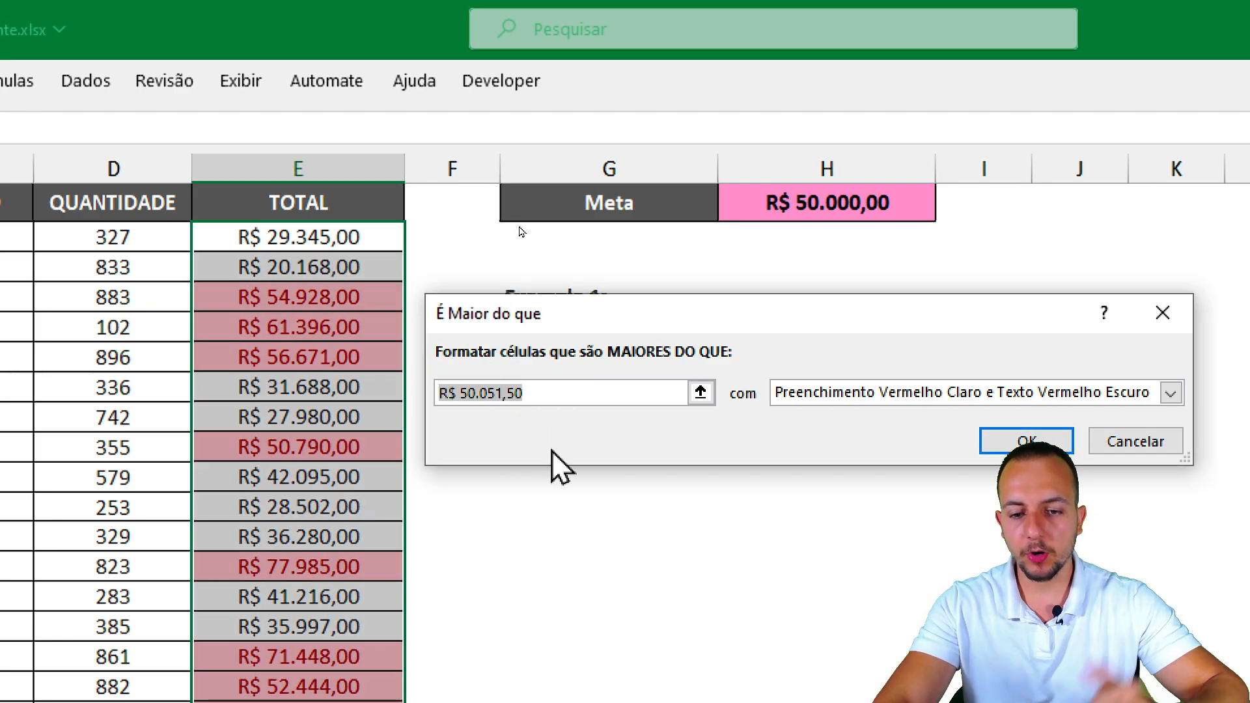
pyautogui.write('40000')
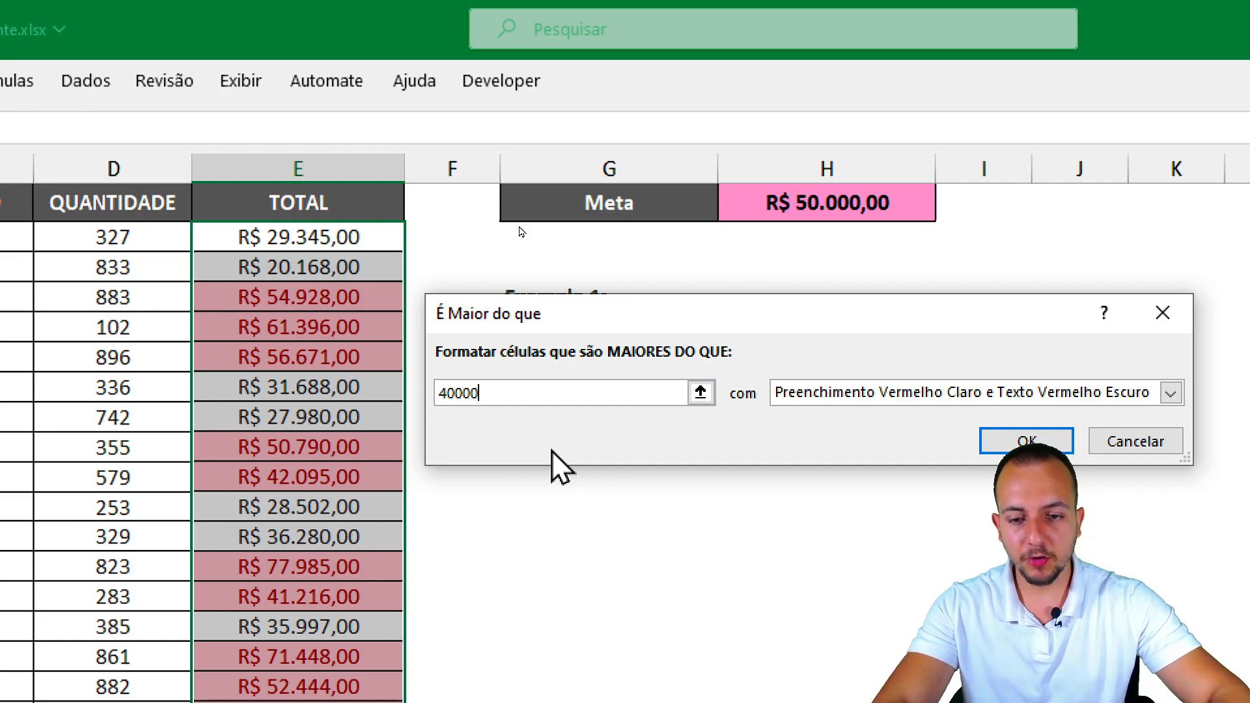
pyautogui.hotkey('ctrl', '2')
pyautogui.moveTo(506, 360)
pyautogui.mouseDown()
pyautogui.moveTo(457, 418)
pyautogui.moveTo(529, 366)
pyautogui.moveTo(392, 355)
pyautogui.mouseUp()
pyautogui.press('e')
pyautogui.moveTo(838, 118)
pyautogui.mouseDown()
pyautogui.moveTo(816, 270)
pyautogui.moveTo(930, 255)
pyautogui.moveTo(933, 228)
pyautogui.moveTo(937, 237)
pyautogui.mouseUp()
pyautogui.moveTo(973, 124); pyautogui.dragTo(1068, 73)
pyautogui.moveTo(1112, 137); pyautogui.dragTo(1002, 189)
pyautogui.moveTo(1017, 159); pyautogui.dragTo(1036, 193)
pyautogui.moveTo(1049, 245); pyautogui.dragTo(991, 245)
pyautogui.moveTo(1015, 228); pyautogui.dragTo(1018, 264)
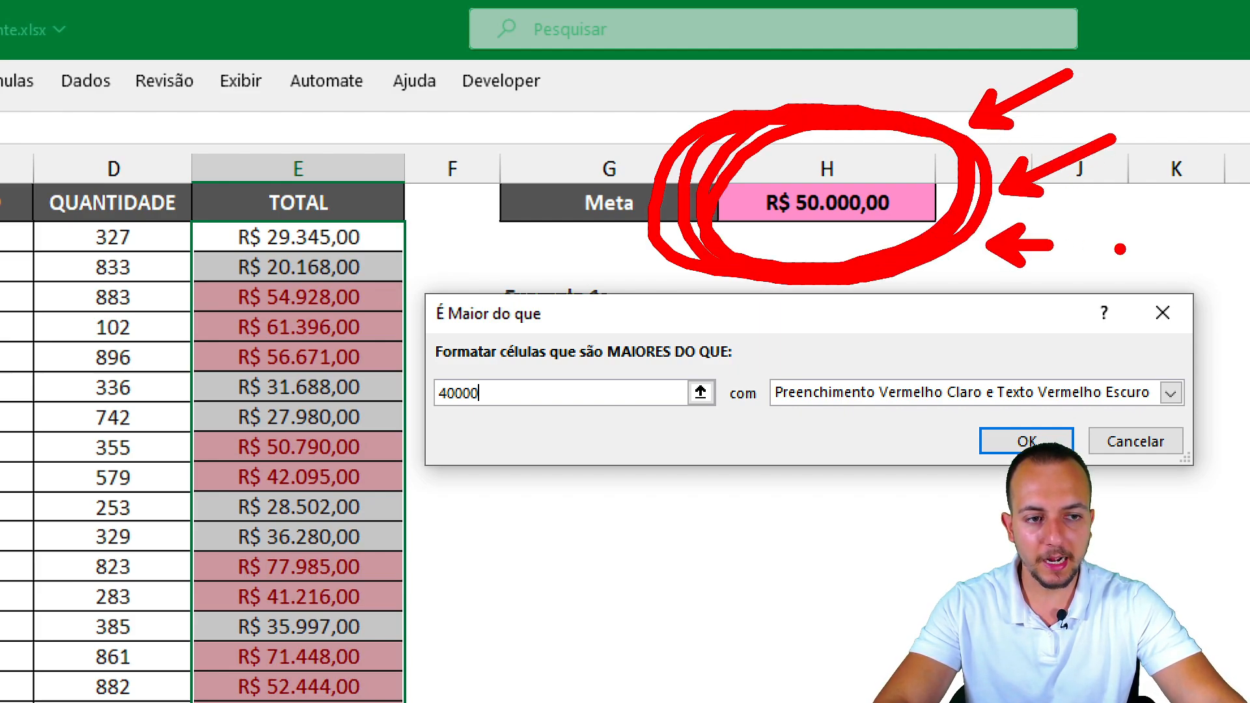
pyautogui.moveTo(897, 136)
pyautogui.mouseDown()
pyautogui.moveTo(673, 179)
pyautogui.moveTo(954, 144)
pyautogui.moveTo(729, 99)
pyautogui.mouseUp()
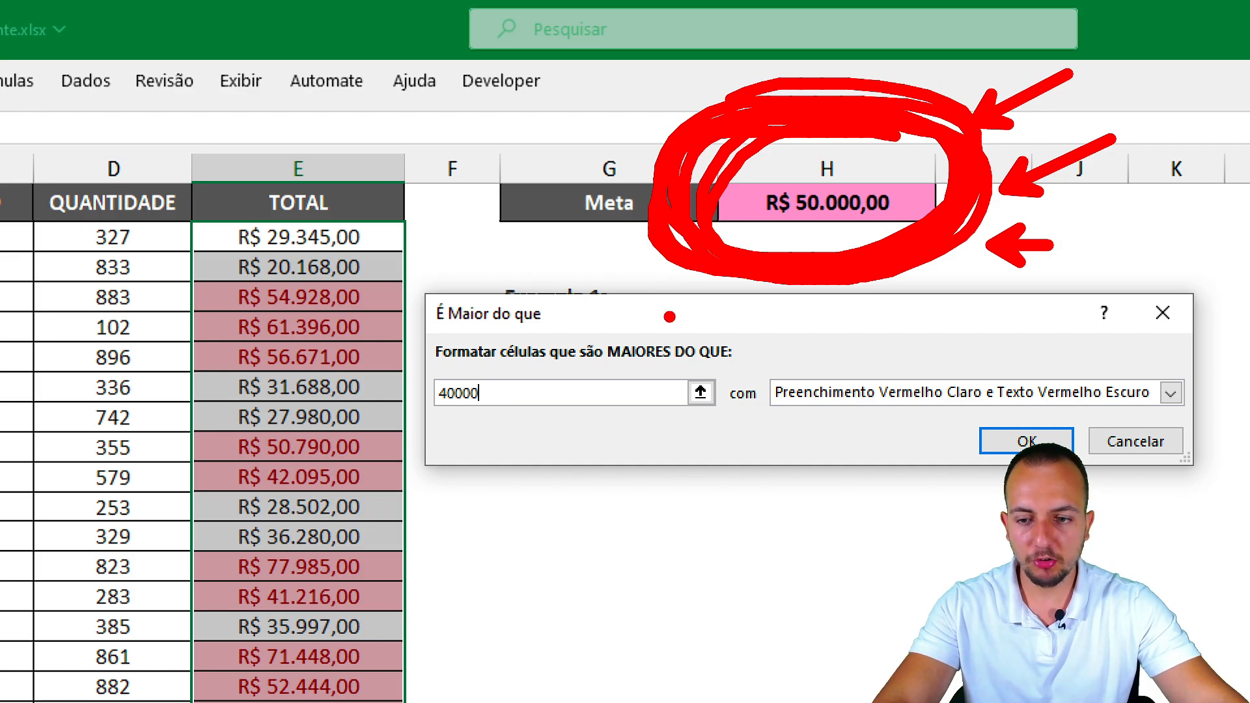
pyautogui.press('Escape')
# Step: Replace the rule's comparison value with a reference to the Meta cell, =$H$1
pyautogui.moveTo(497, 393)
pyautogui.mouseDown()
pyautogui.moveTo(452, 390)
pyautogui.moveTo(425, 372)
pyautogui.mouseUp()
pyautogui.press('BackSpace')
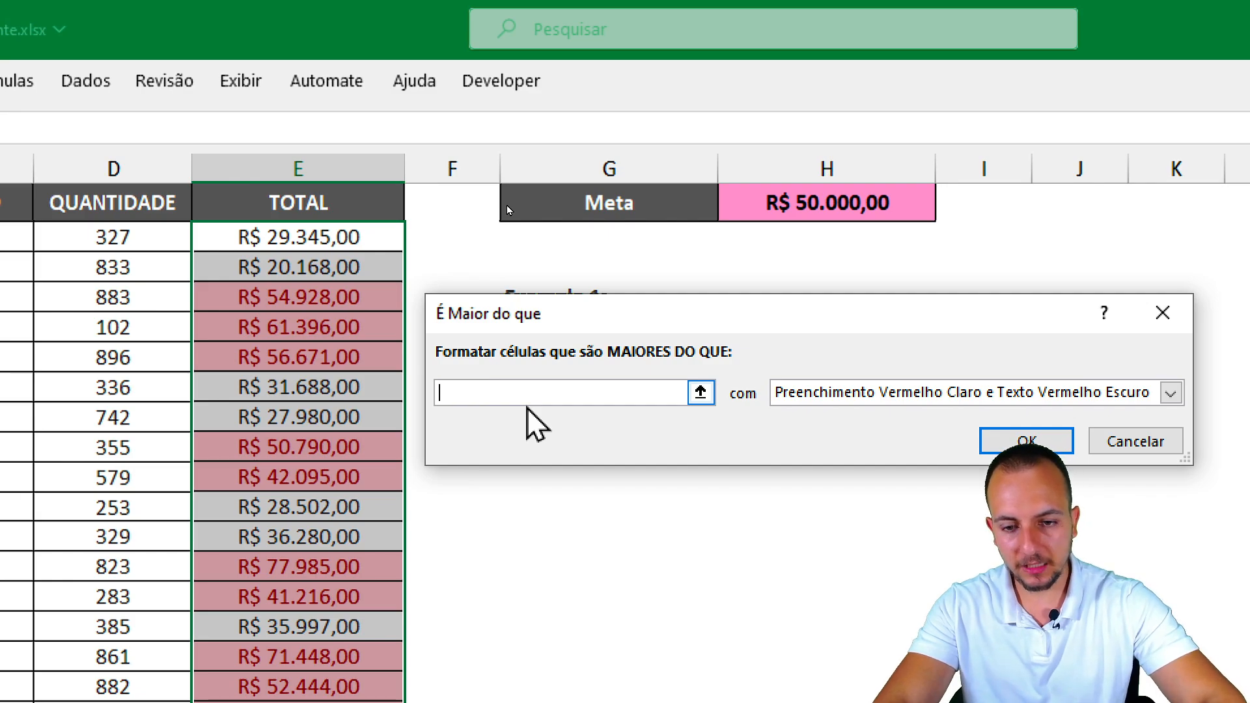
pyautogui.click(821, 217)
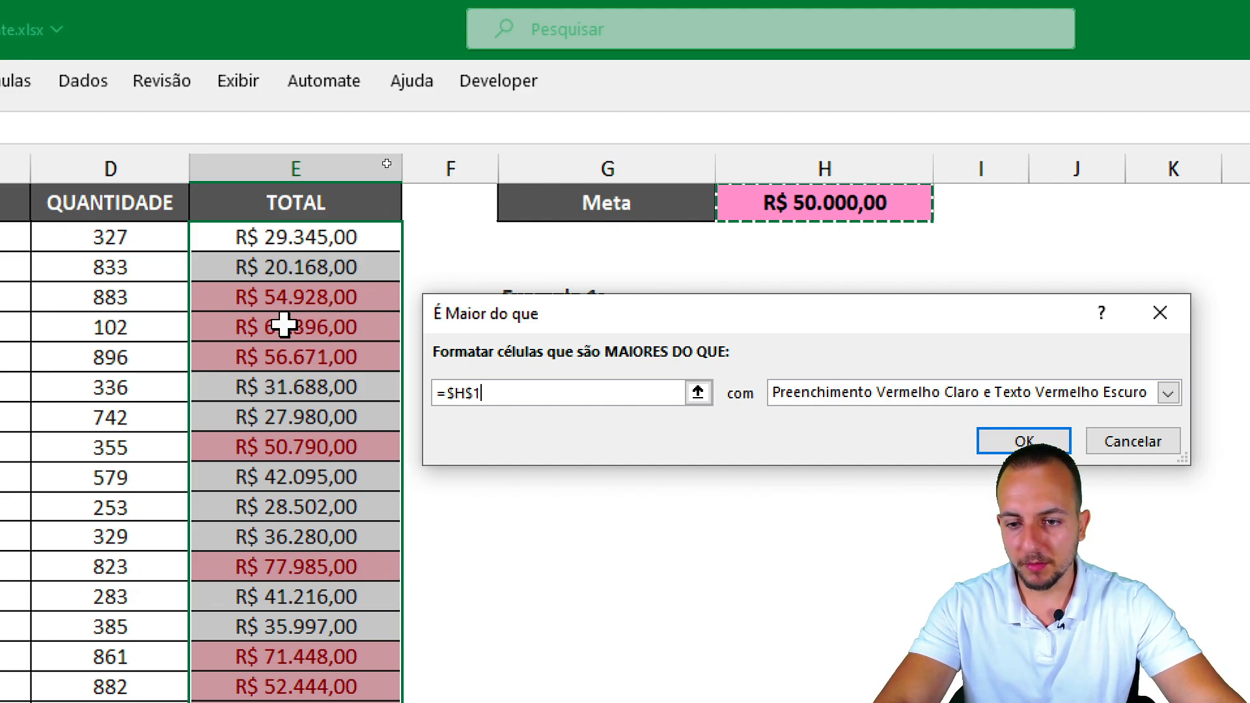
# Step: Try the preset formats "Preenchimento Amarelo e Texto Amarelo Escuro" and "Preenchimento Verde e Texto Verde Escuro" for the rule
pyautogui.click(840, 394)
pyautogui.click(840, 432)
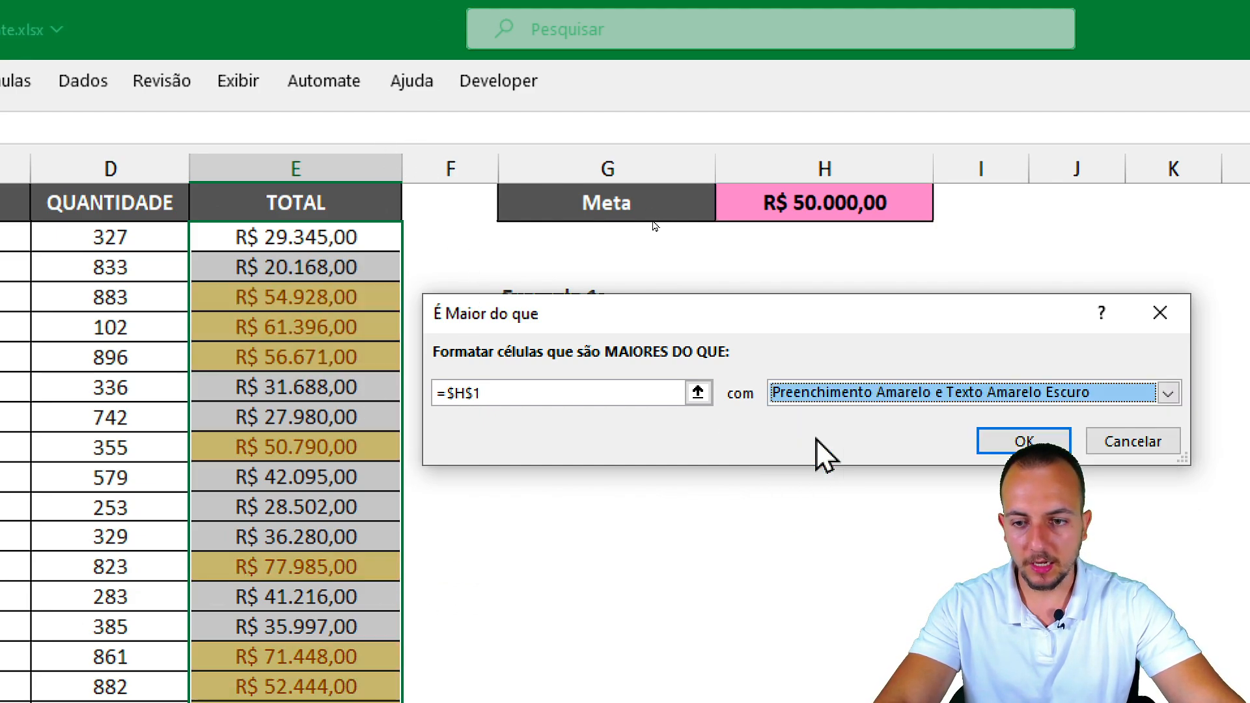
pyautogui.click(848, 392)
pyautogui.click(853, 448)
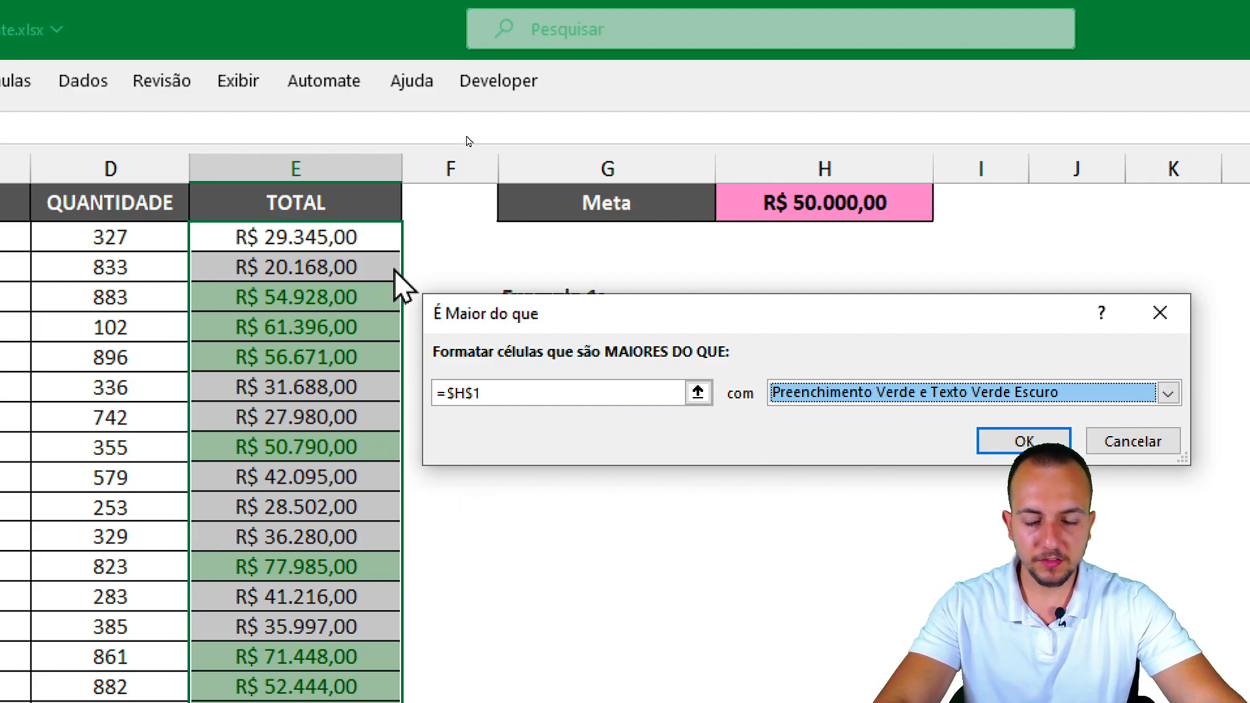
# Step: Give the rule a custom format with a pink background fill from the standard colours and apply it to the totals
pyautogui.click(827, 393)
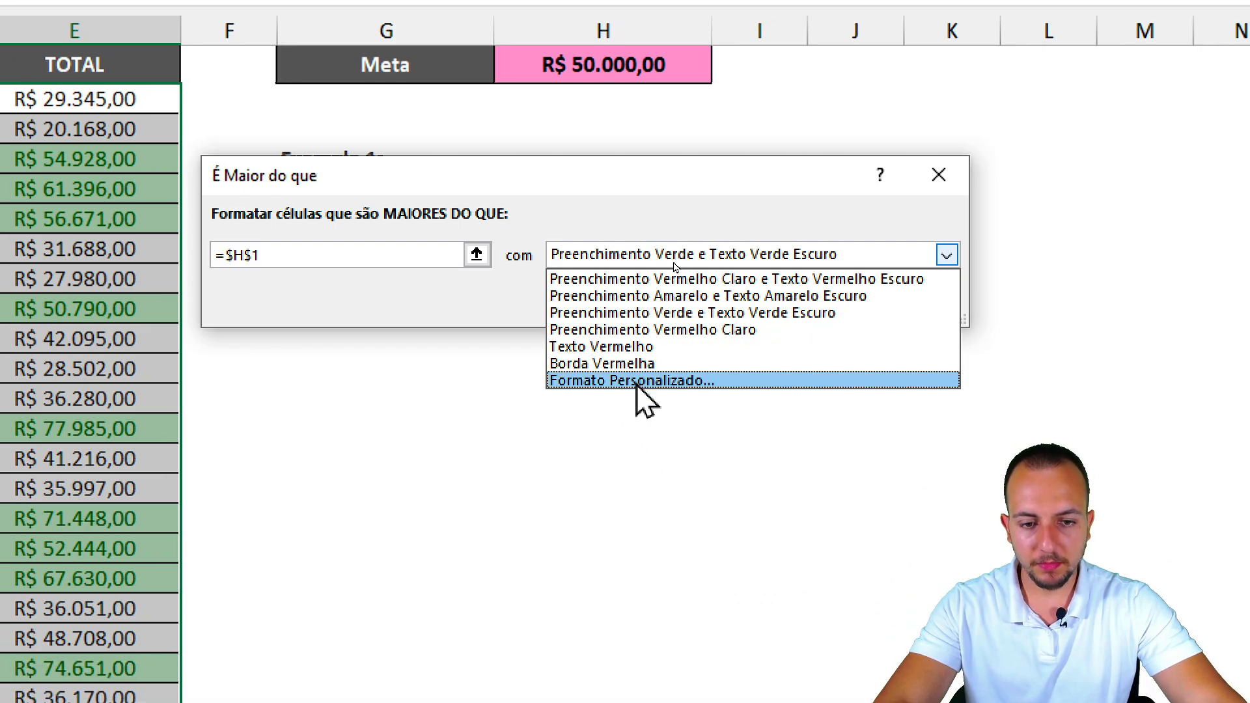
pyautogui.click(636, 422)
pyautogui.click(636, 383)
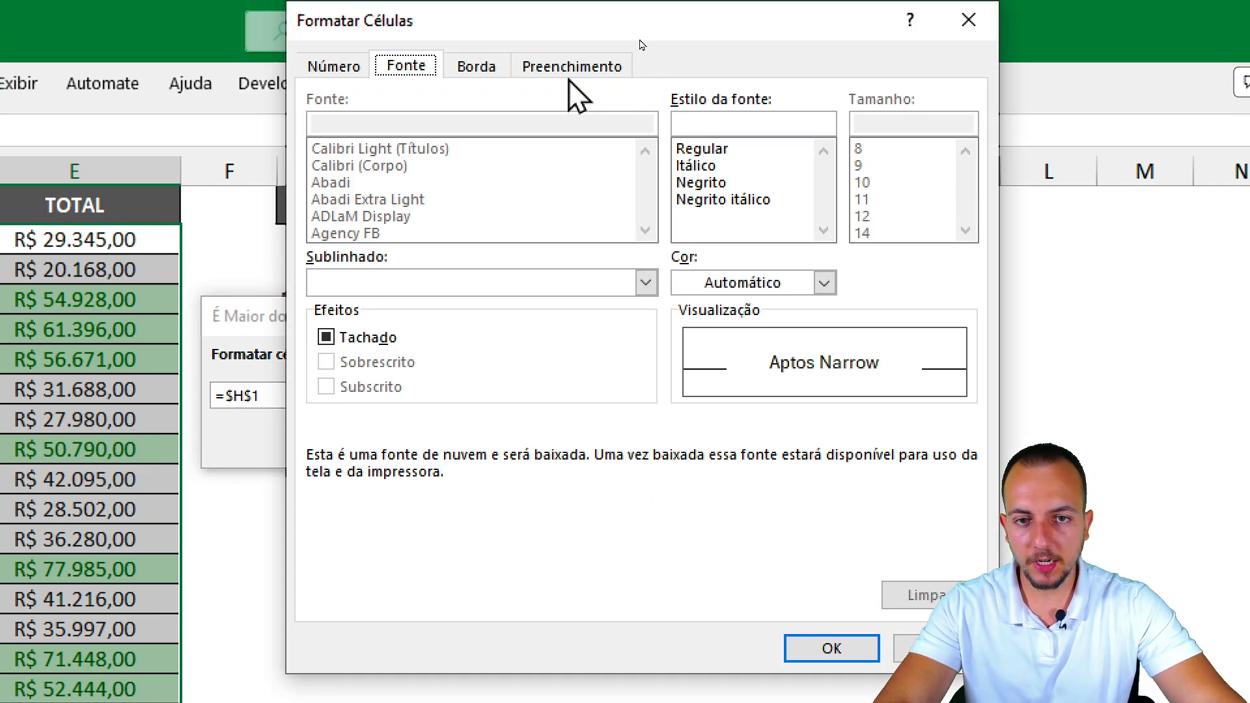
pyautogui.click(565, 72)
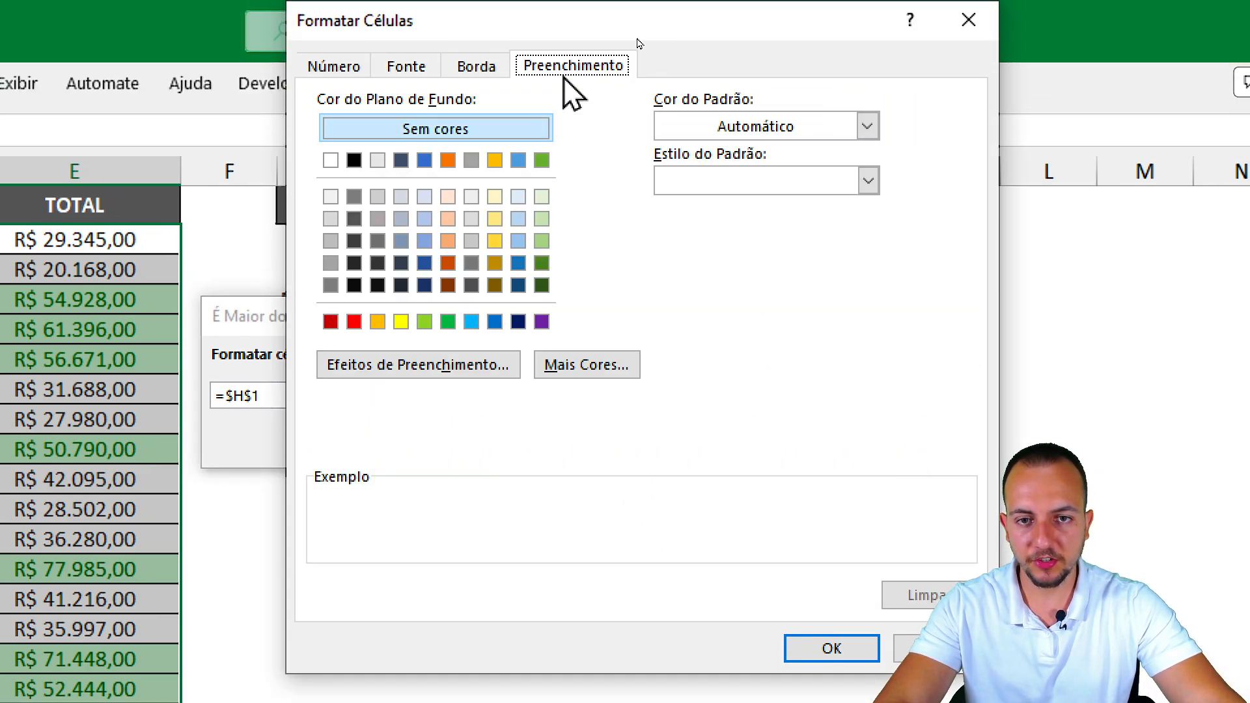
pyautogui.click(564, 368)
pyautogui.click(597, 303)
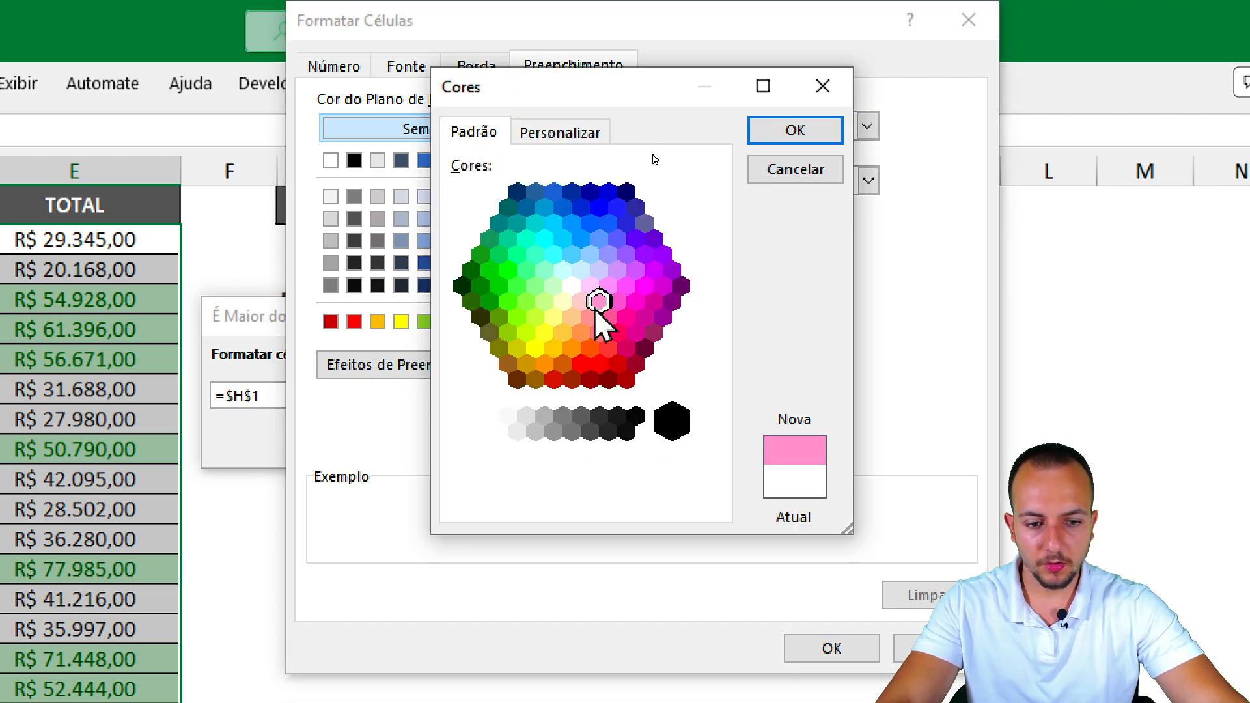
pyautogui.click(795, 130)
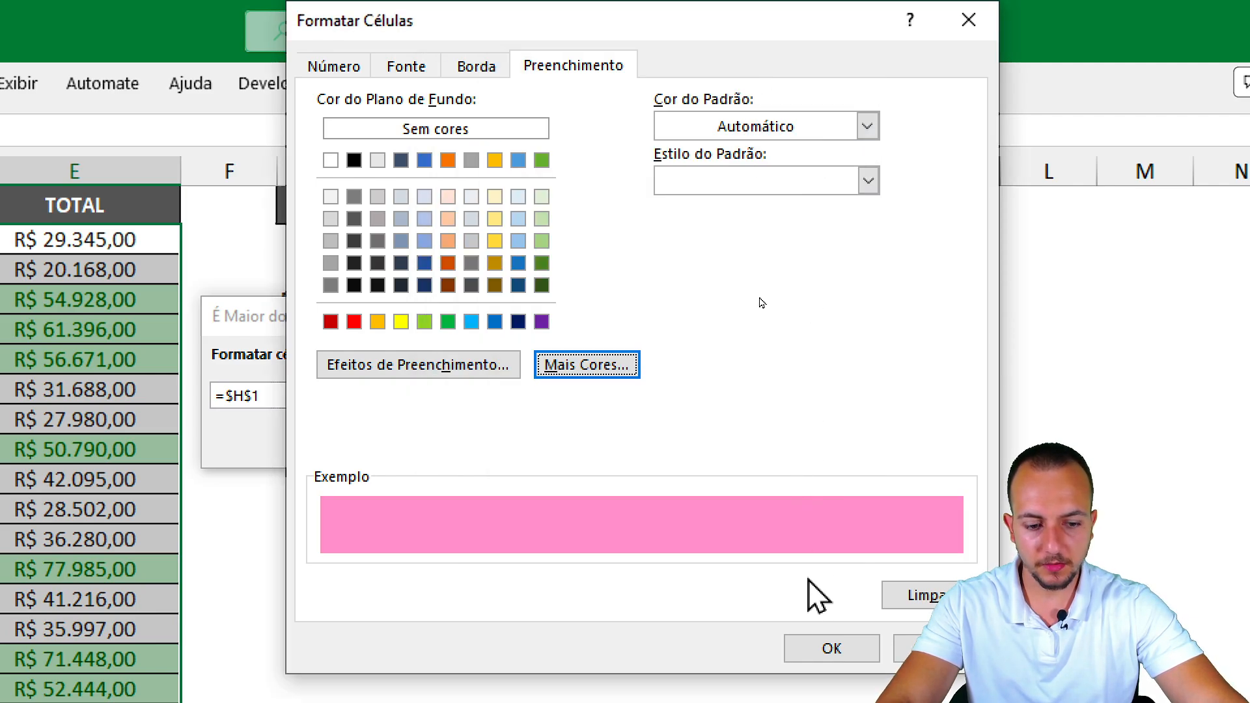
pyautogui.click(827, 646)
pyautogui.click(801, 417)
pyautogui.click(65, 391)
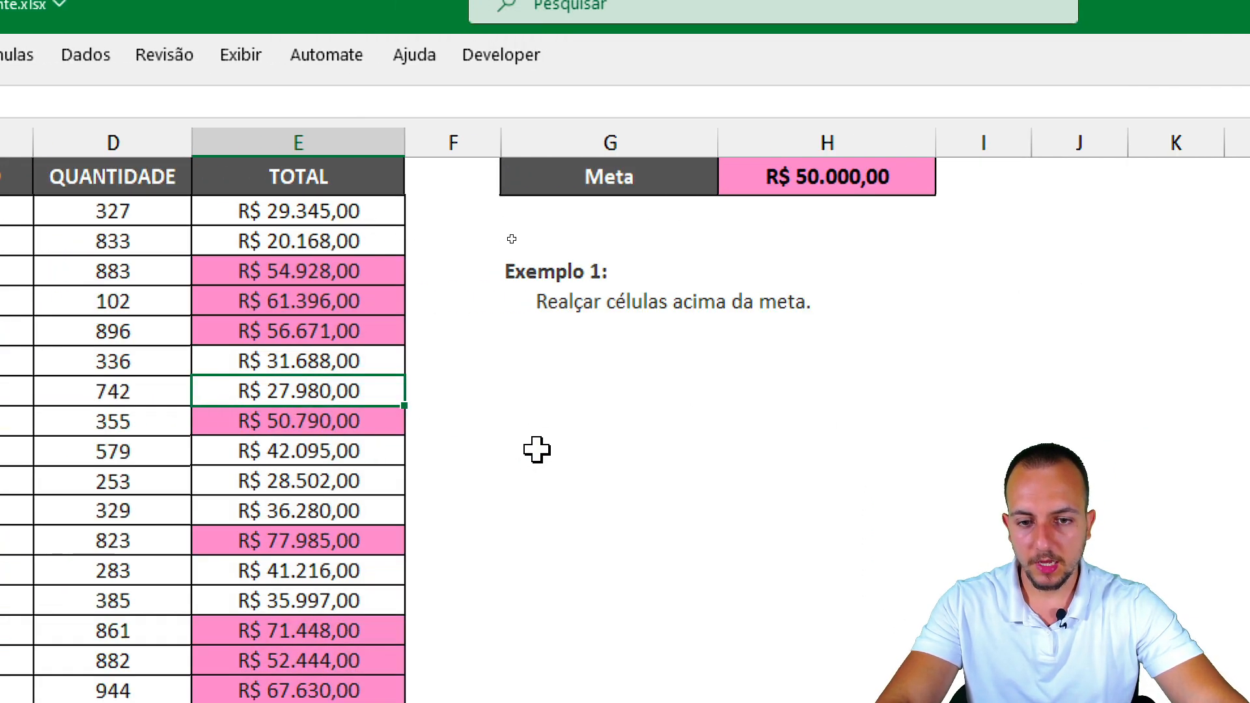
pyautogui.click(537, 449)
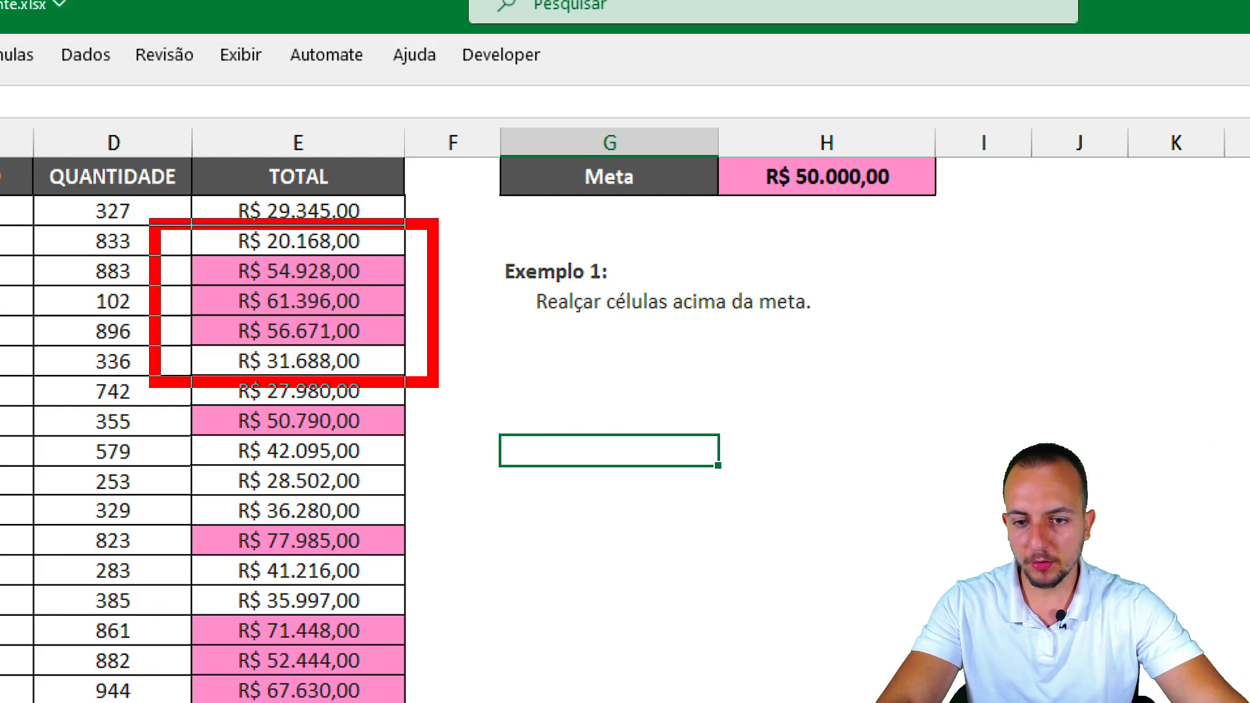
pyautogui.hotkey('ctrl', 'z')
pyautogui.hotkey('ctrl', 'z')
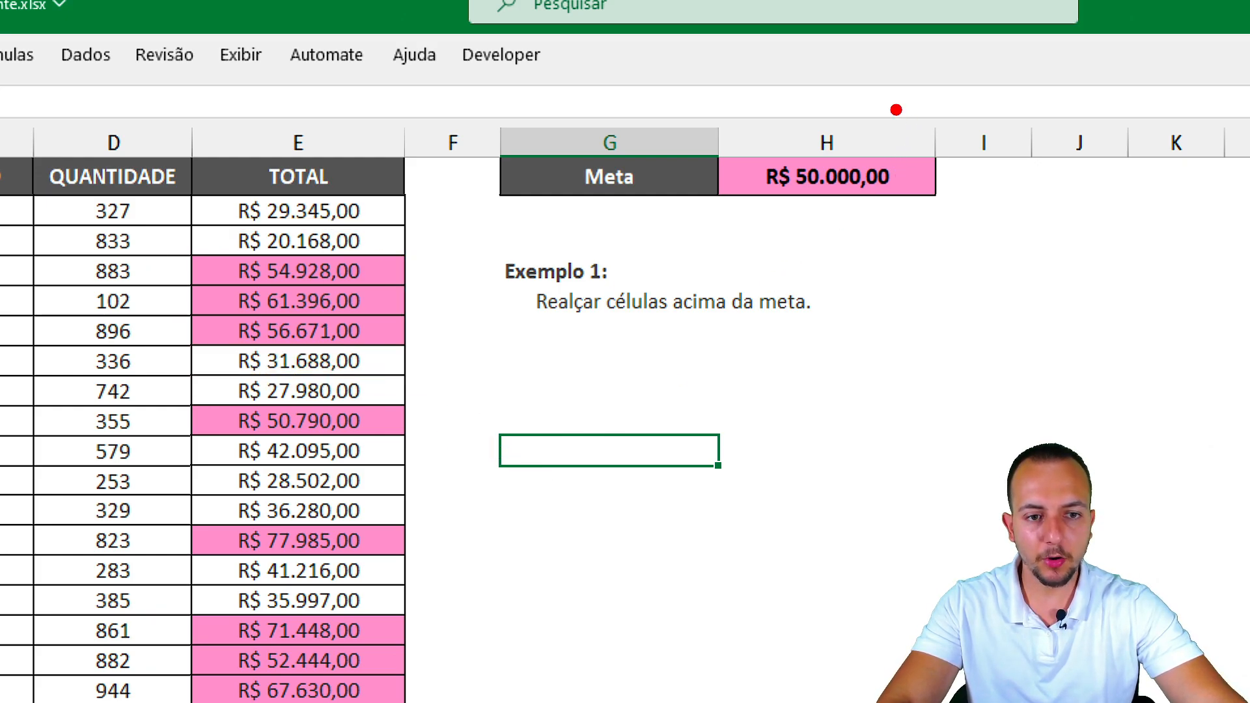
pyautogui.moveTo(854, 99)
pyautogui.mouseDown()
pyautogui.moveTo(887, 97)
pyautogui.moveTo(740, 96)
pyautogui.mouseUp()
pyautogui.moveTo(422, 308); pyautogui.dragTo(505, 234)
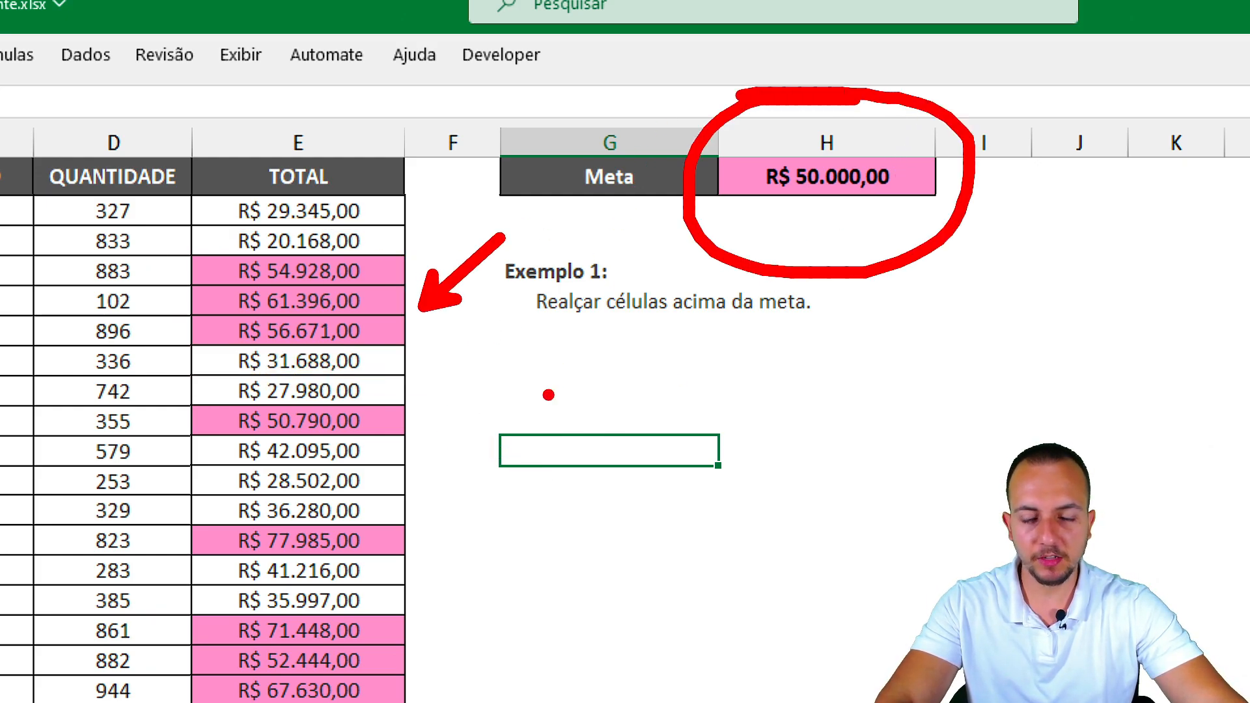
pyautogui.press('Escape')
# Step: Set the Meta value in H1 to 5000 and check the highlighting in the TOTAL column
pyautogui.click(848, 189)
pyautogui.hotkey('ctrl', '2')
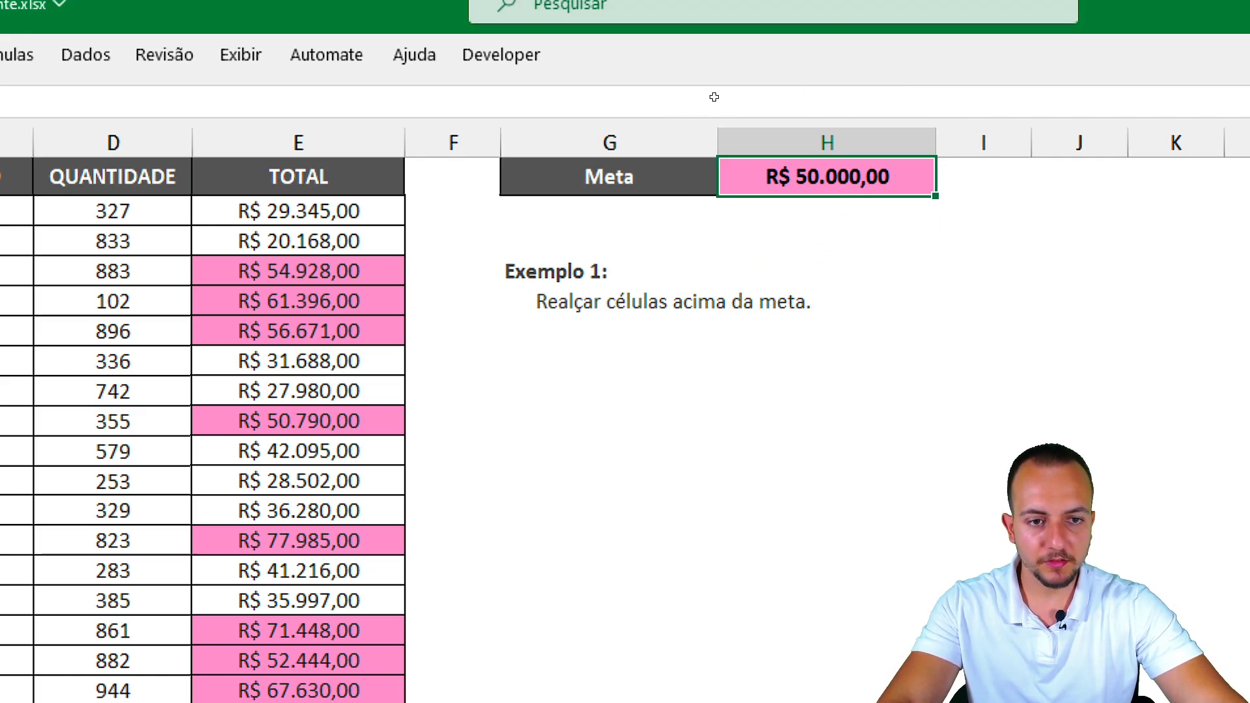
pyautogui.moveTo(889, 140)
pyautogui.mouseDown()
pyautogui.moveTo(927, 203)
pyautogui.moveTo(779, 109)
pyautogui.mouseUp()
pyautogui.press('Escape')
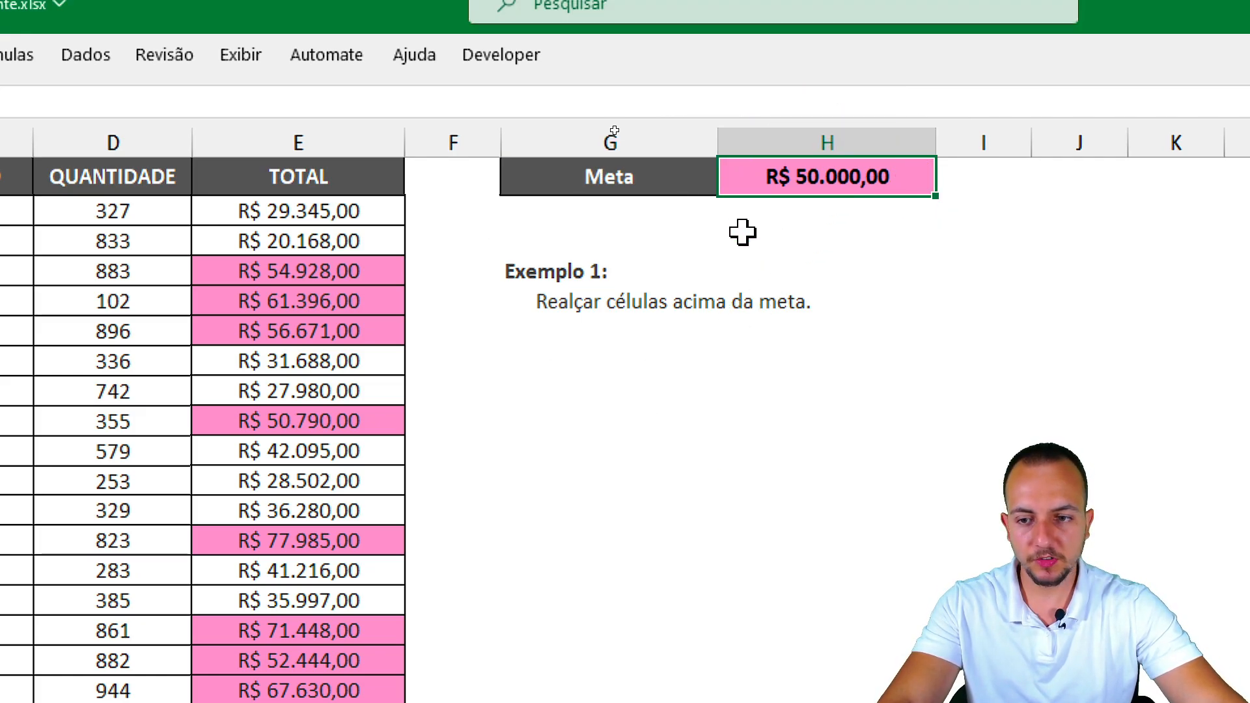
pyautogui.write('000')
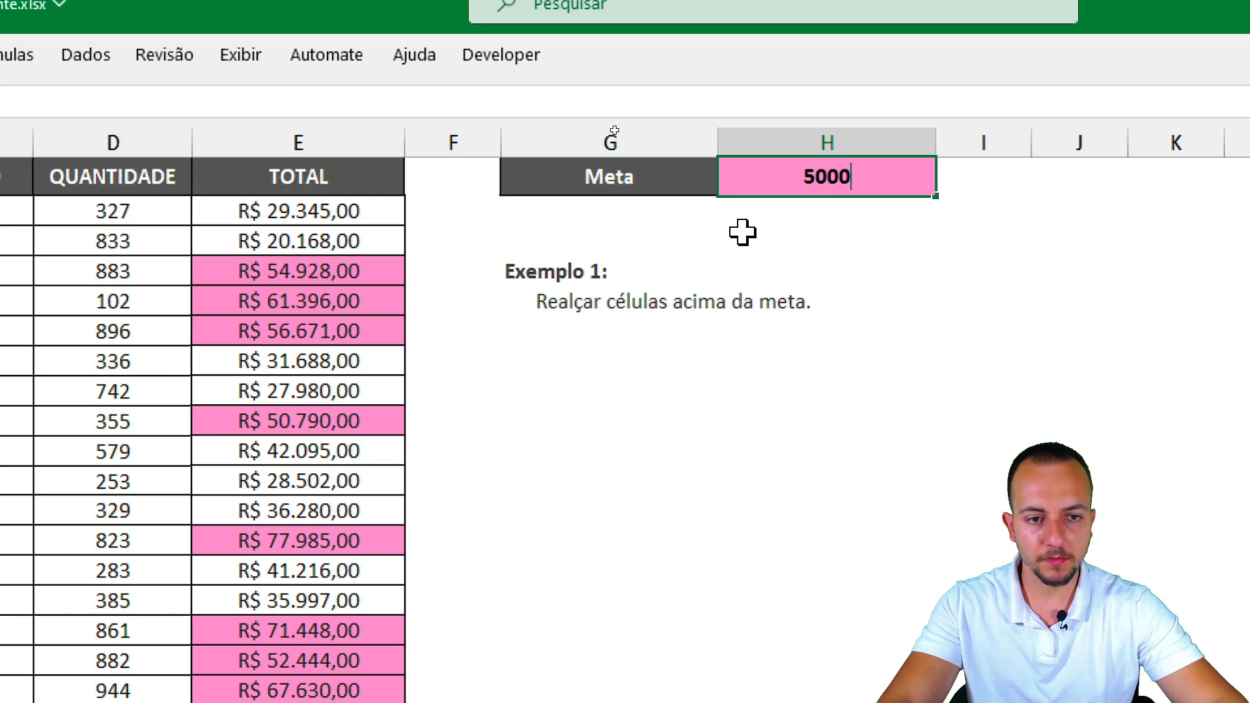
pyautogui.press('Return')
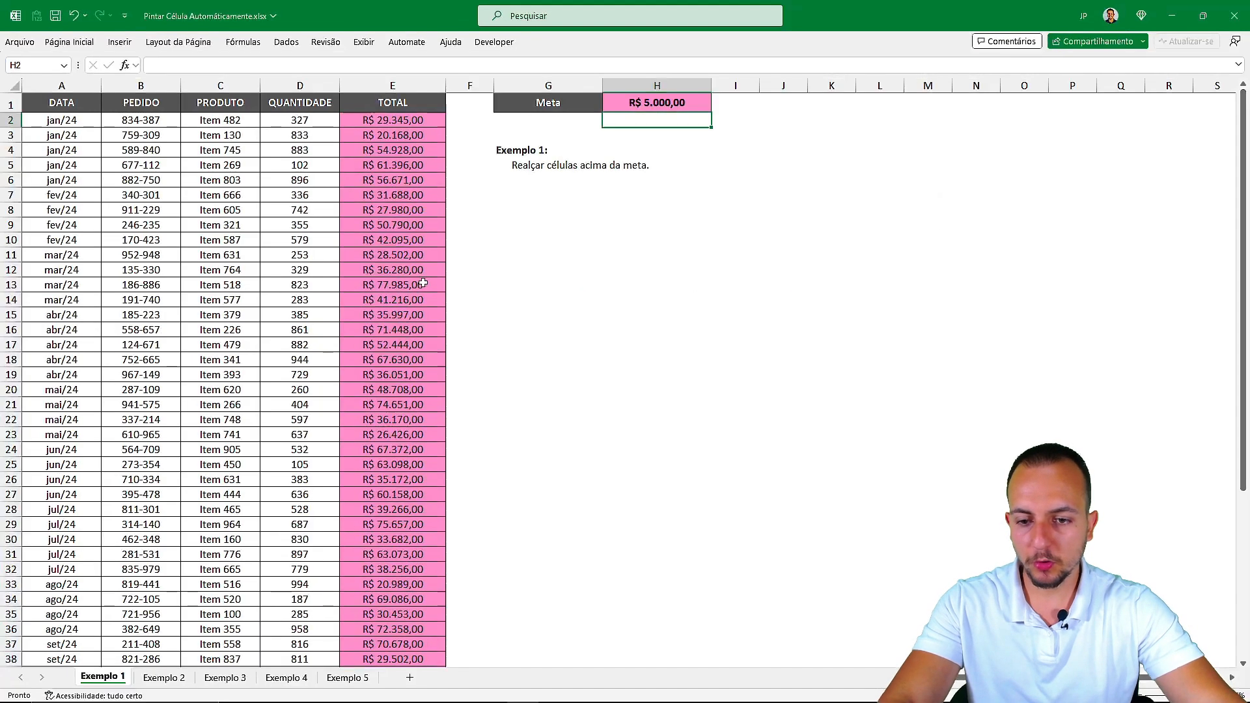
pyautogui.scroll(-2, 462, 584)
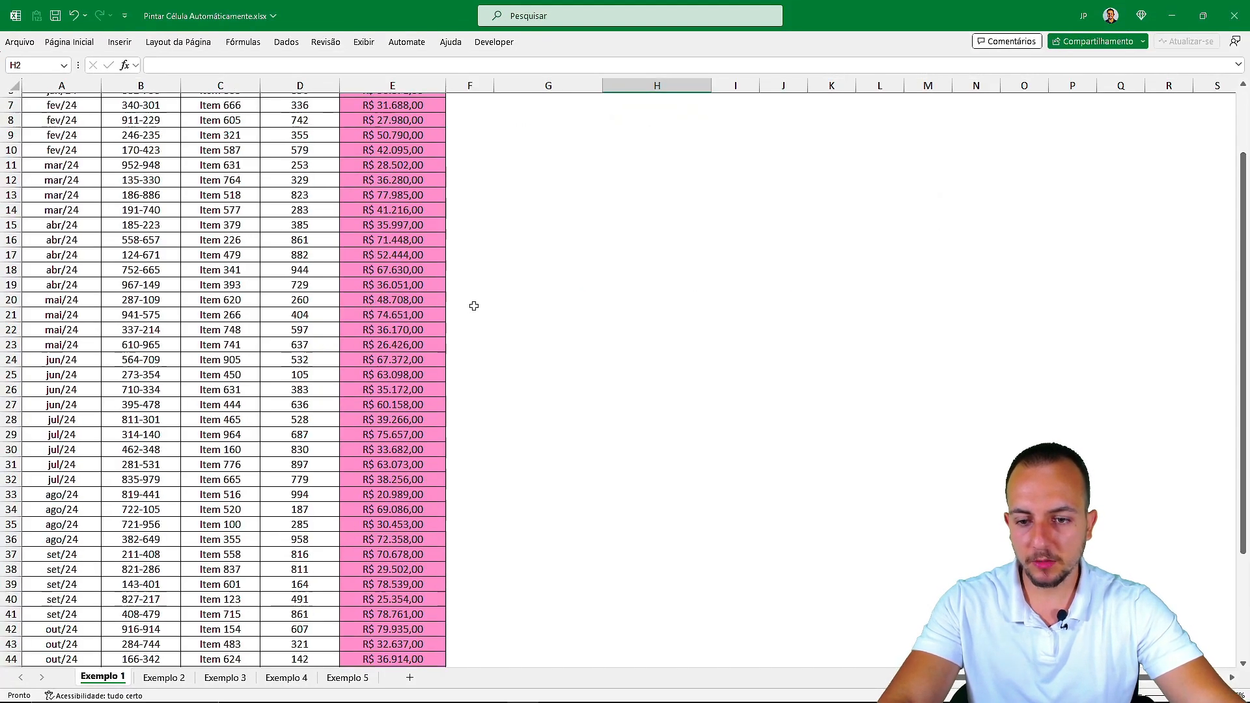
pyautogui.scroll(2, 484, 468)
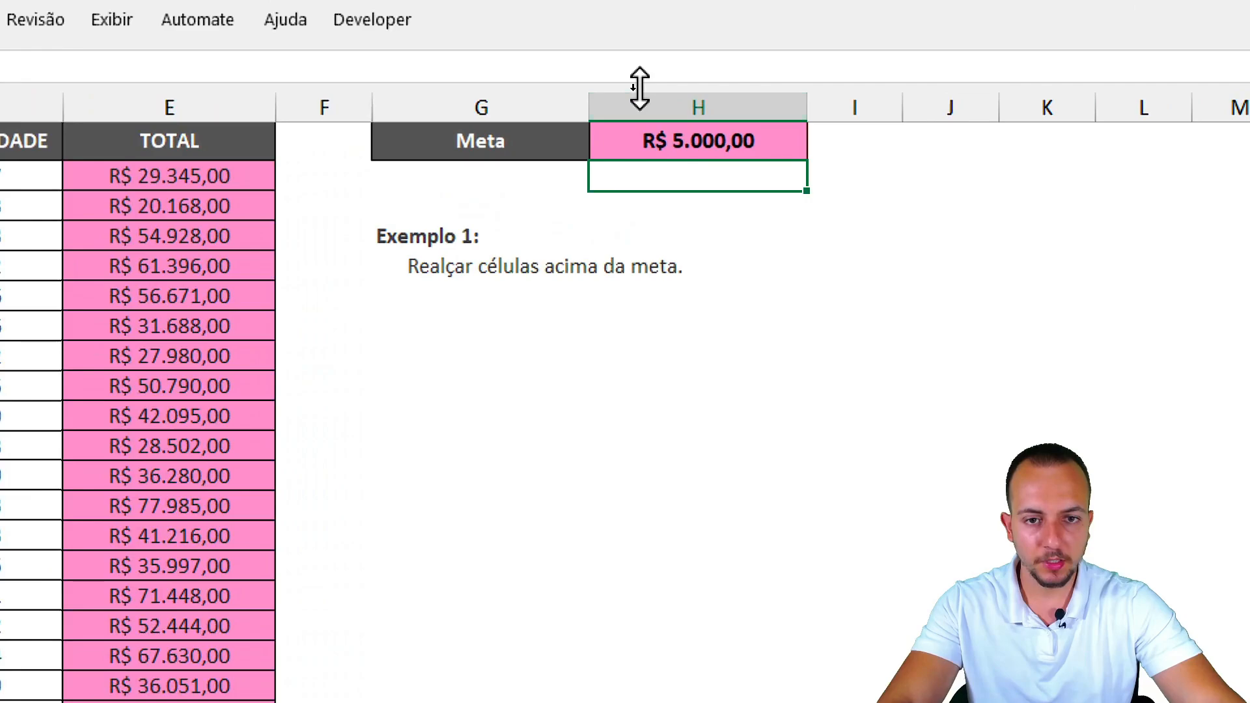
# Step: Set the Meta value in H1 to 60000 and review the highlighted totals
pyautogui.click(651, 103)
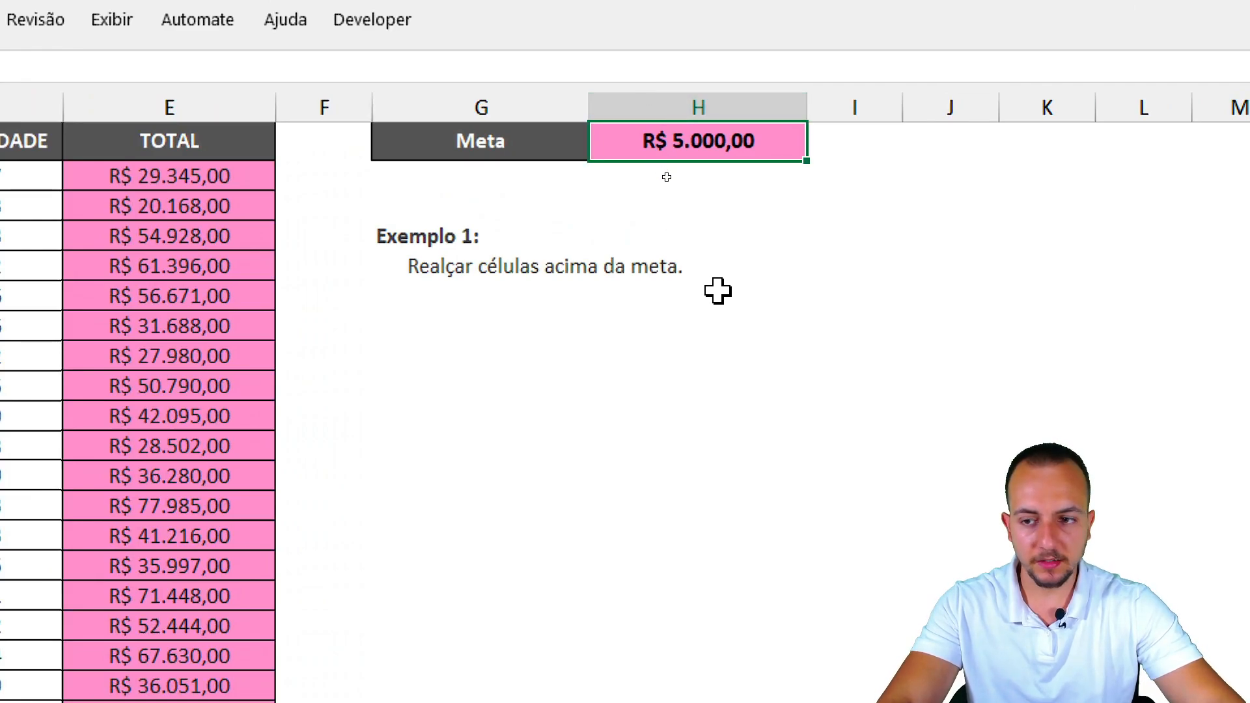
pyautogui.write('60000')
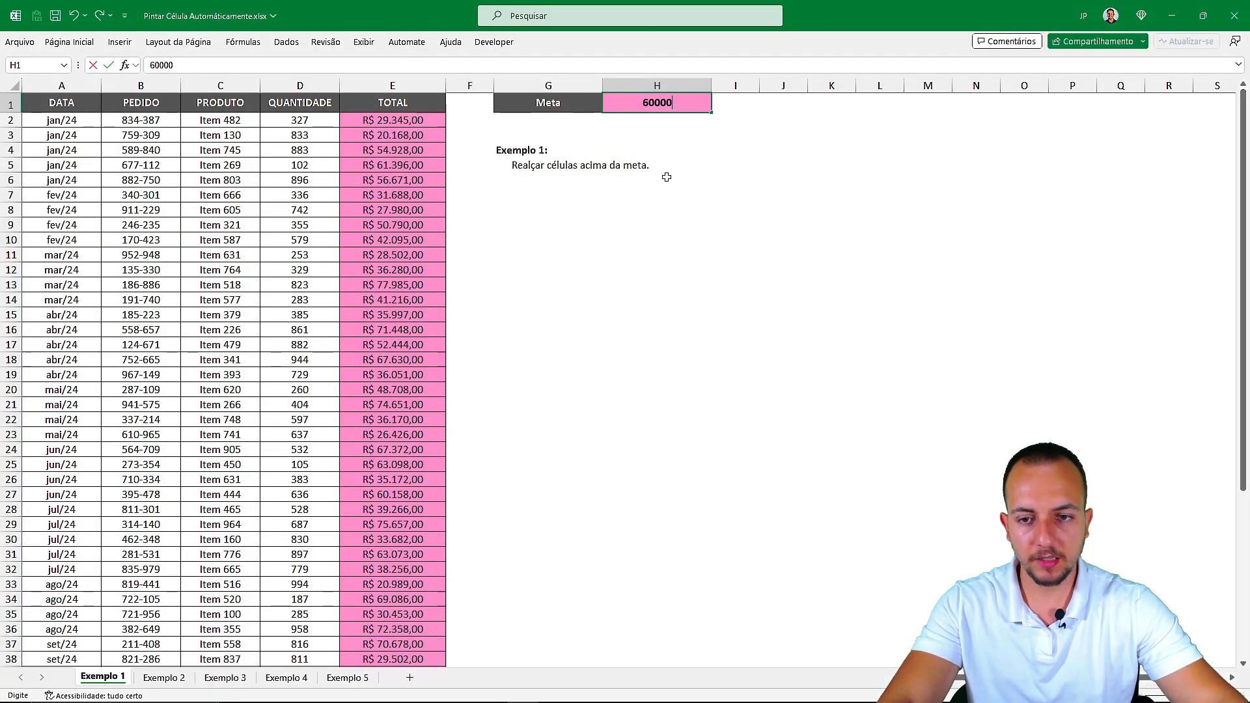
pyautogui.press('Return')
pyautogui.scroll(-6, 586, 326)
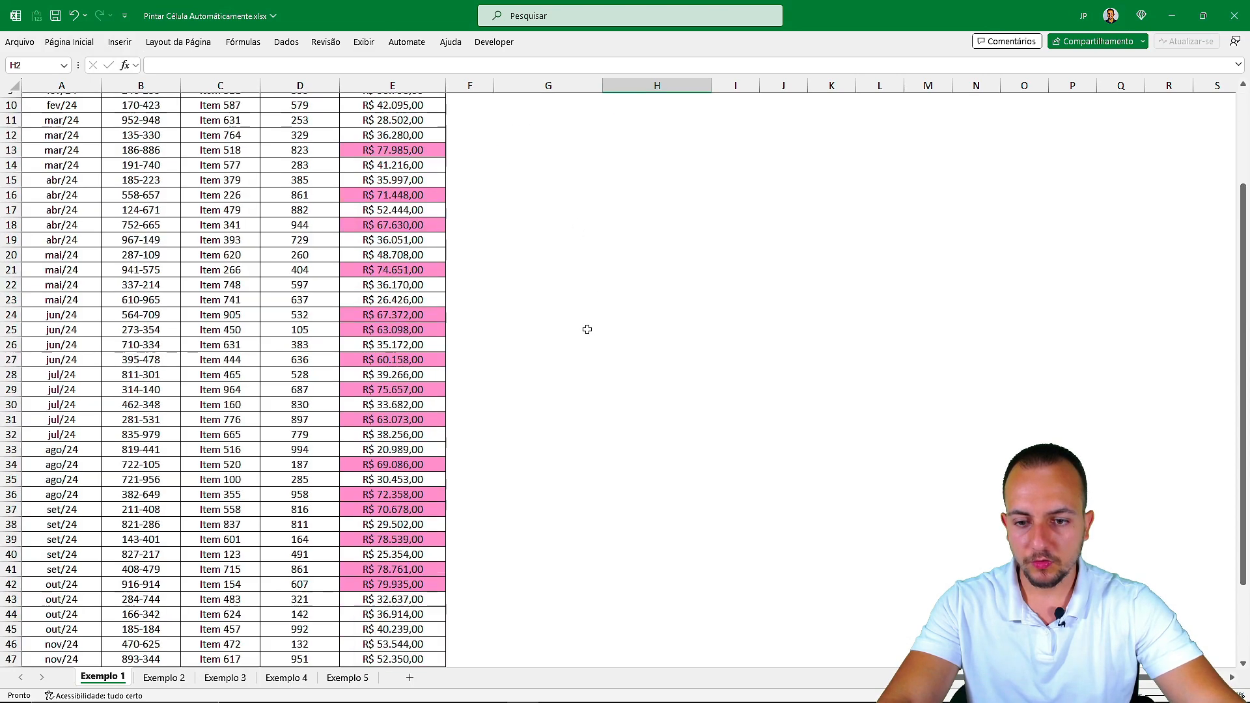
pyautogui.scroll(4, 499, 357)
pyautogui.scroll(2, 498, 356)
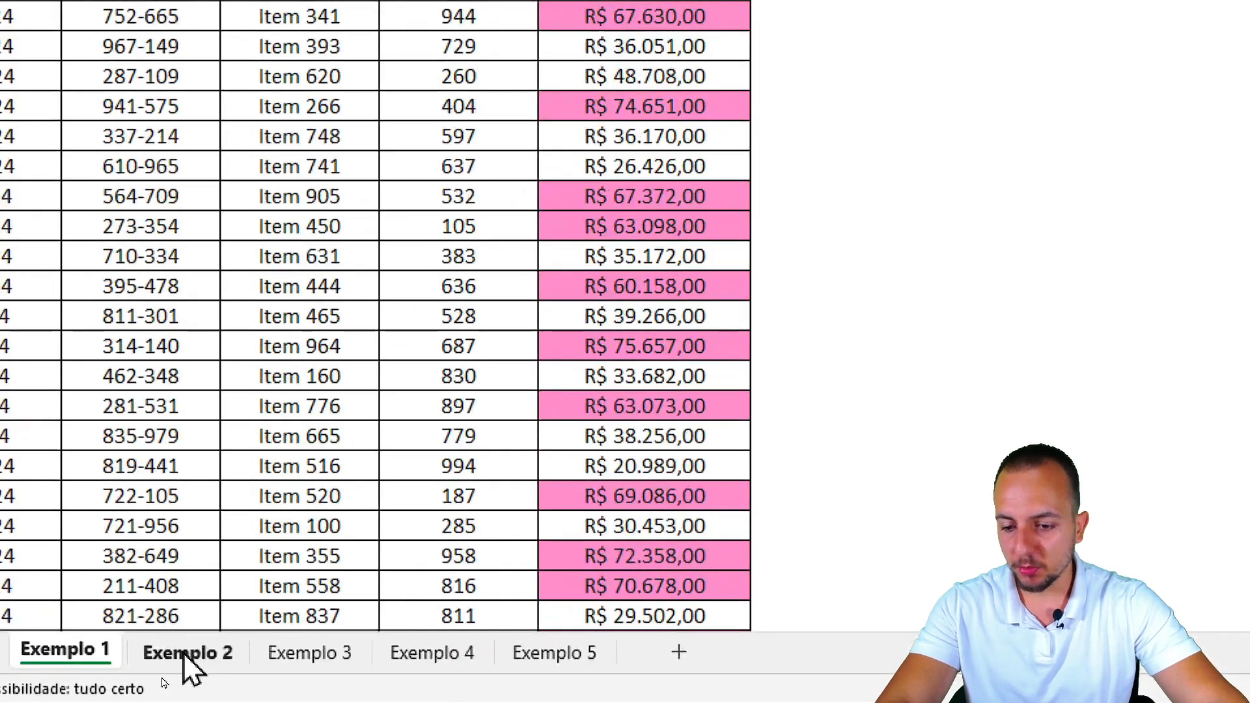
# Step: Switch to sheet Exemplo 2 and select the table's data rows without the header, A2:E54
pyautogui.click(164, 677)
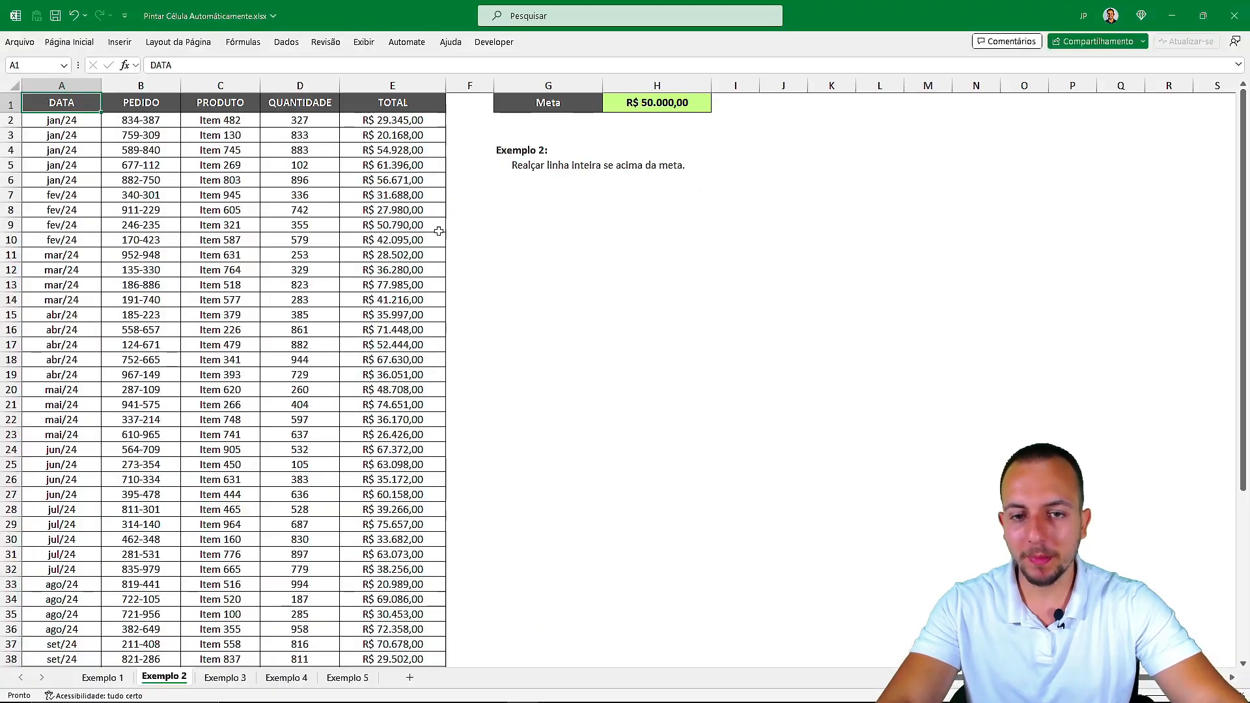
pyautogui.click(548, 180)
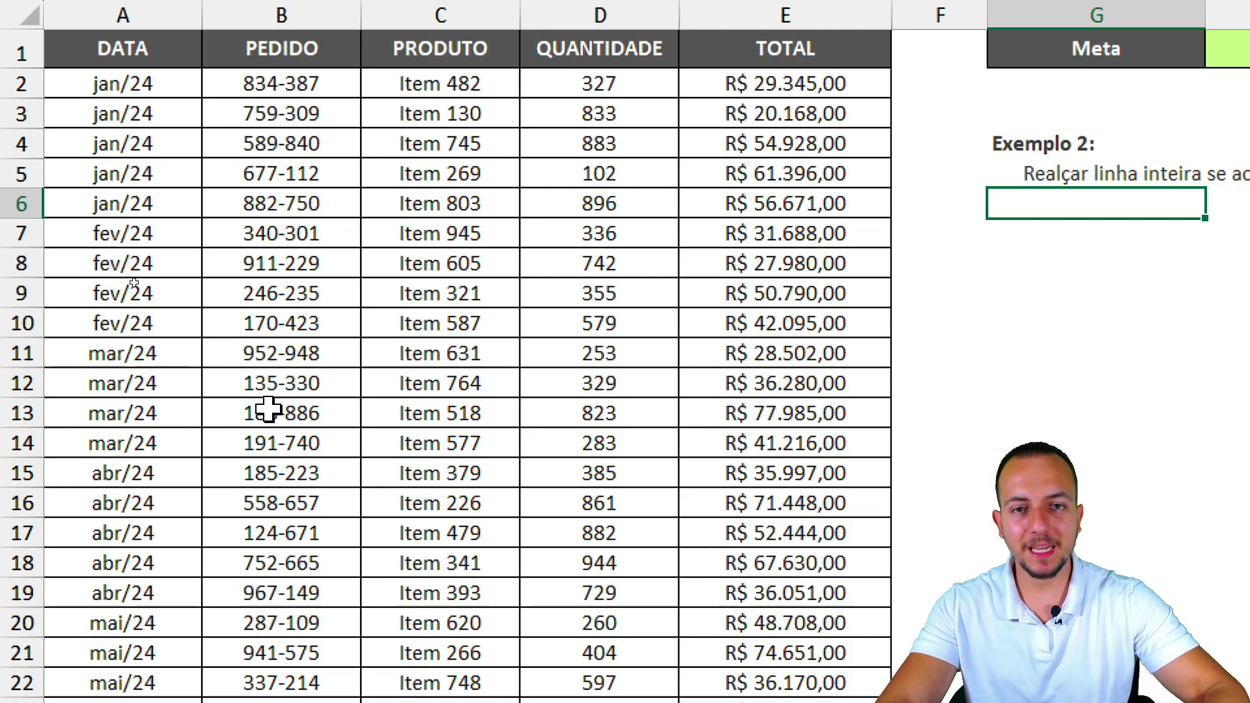
pyautogui.moveTo(170, 81); pyautogui.dragTo(795, 524)
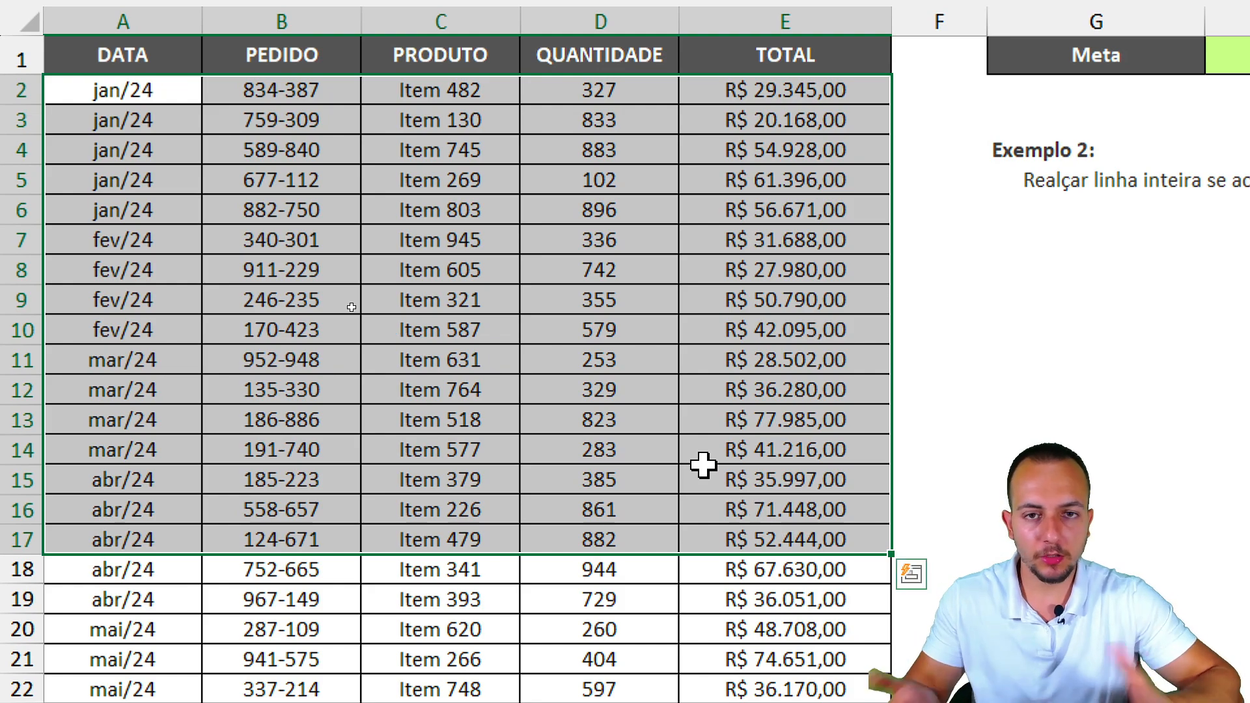
pyautogui.moveTo(762, 104); pyautogui.dragTo(753, 498)
pyautogui.moveTo(172, 92); pyautogui.dragTo(720, 702)
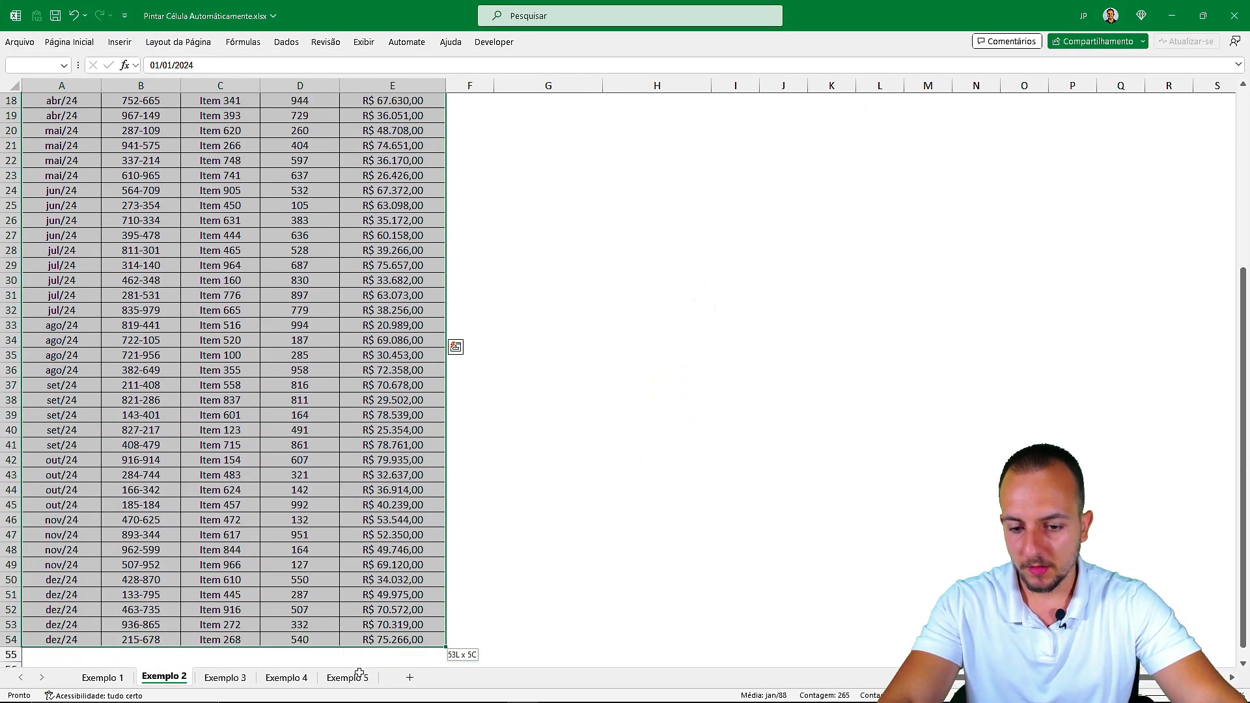
pyautogui.moveTo(358, 673); pyautogui.dragTo(359, 672)
pyautogui.scroll(6, 313, 356)
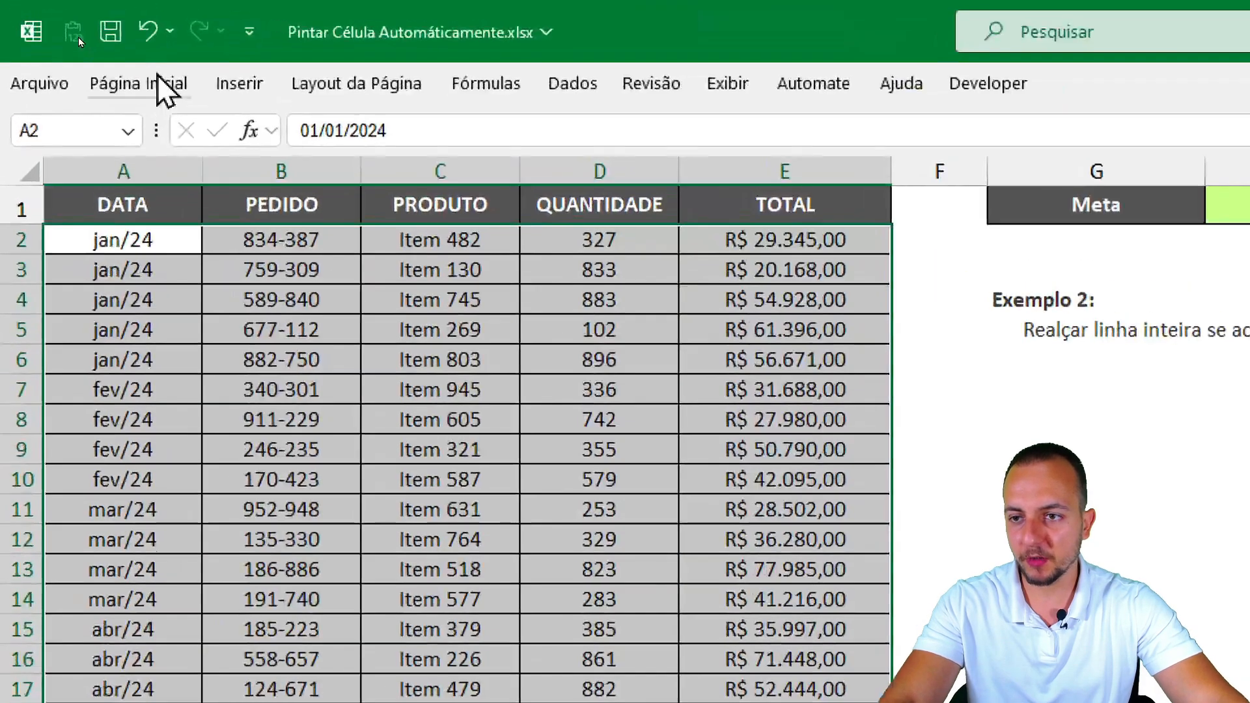
# Step: Start a new conditional formatting rule of type "Usar uma fórmula para determinar quais células devem ser formatadas" for the selected rows
pyautogui.click(75, 41)
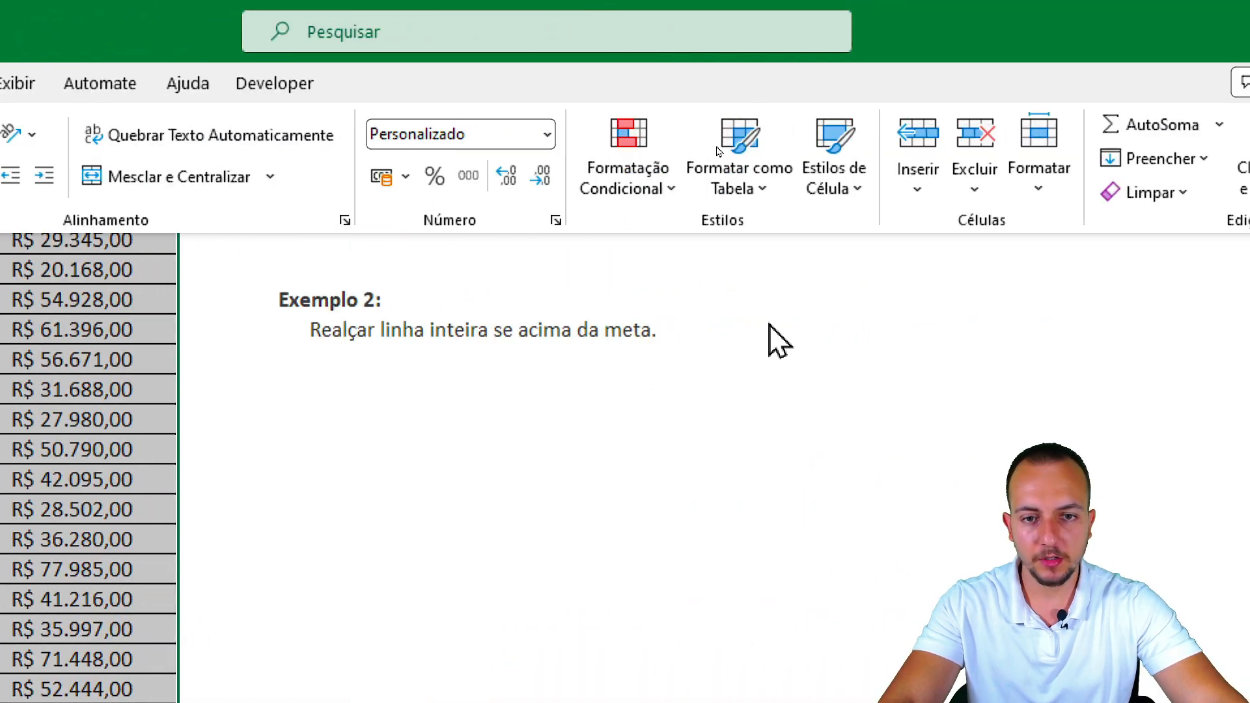
pyautogui.click(664, 92)
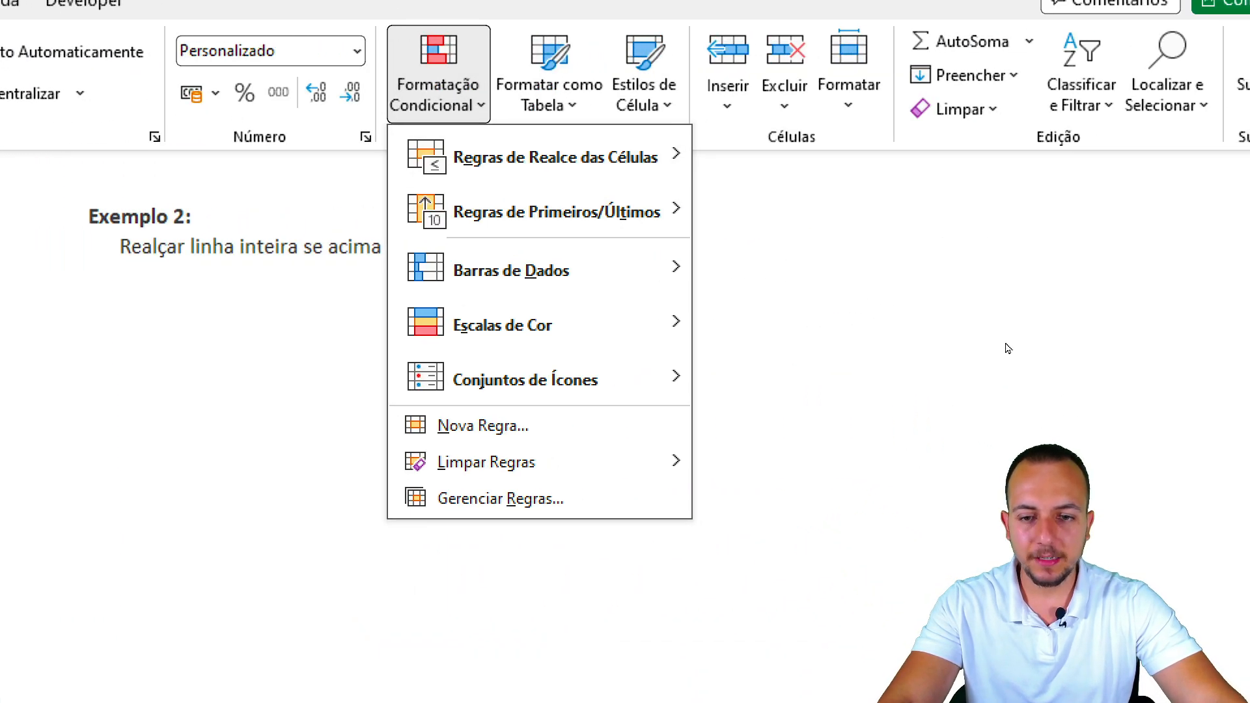
pyautogui.moveTo(530, 151)
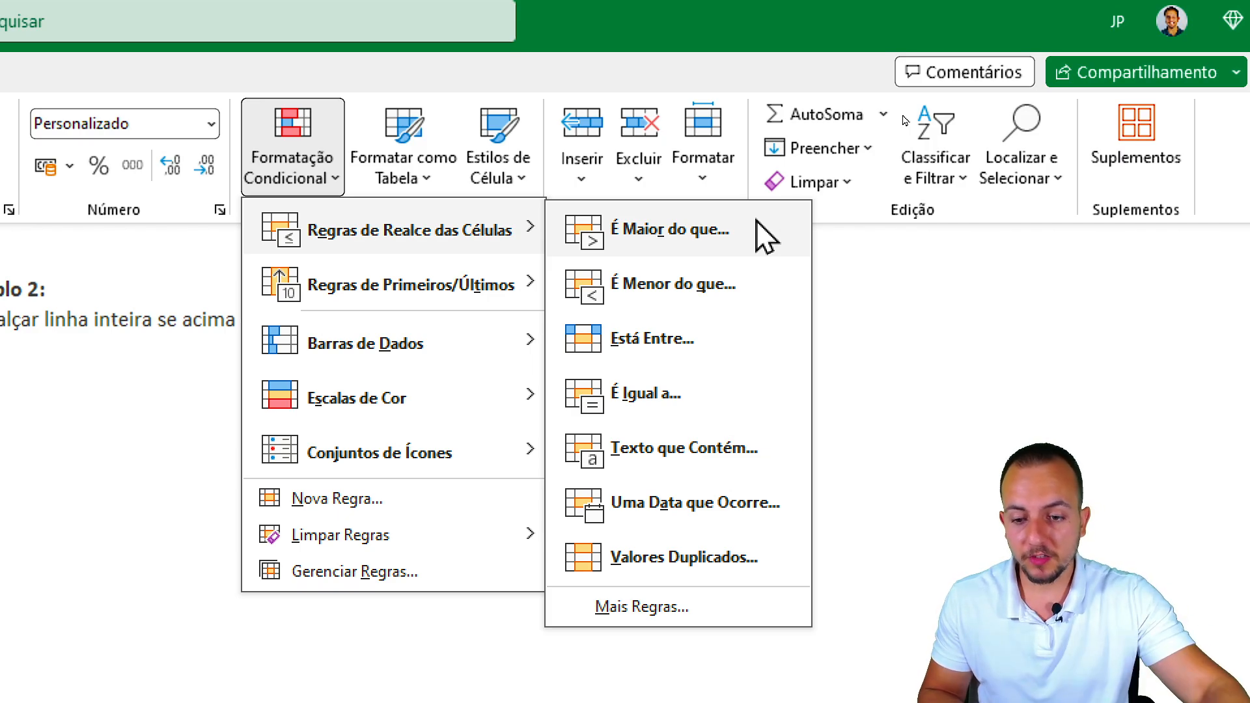
pyautogui.click(407, 486)
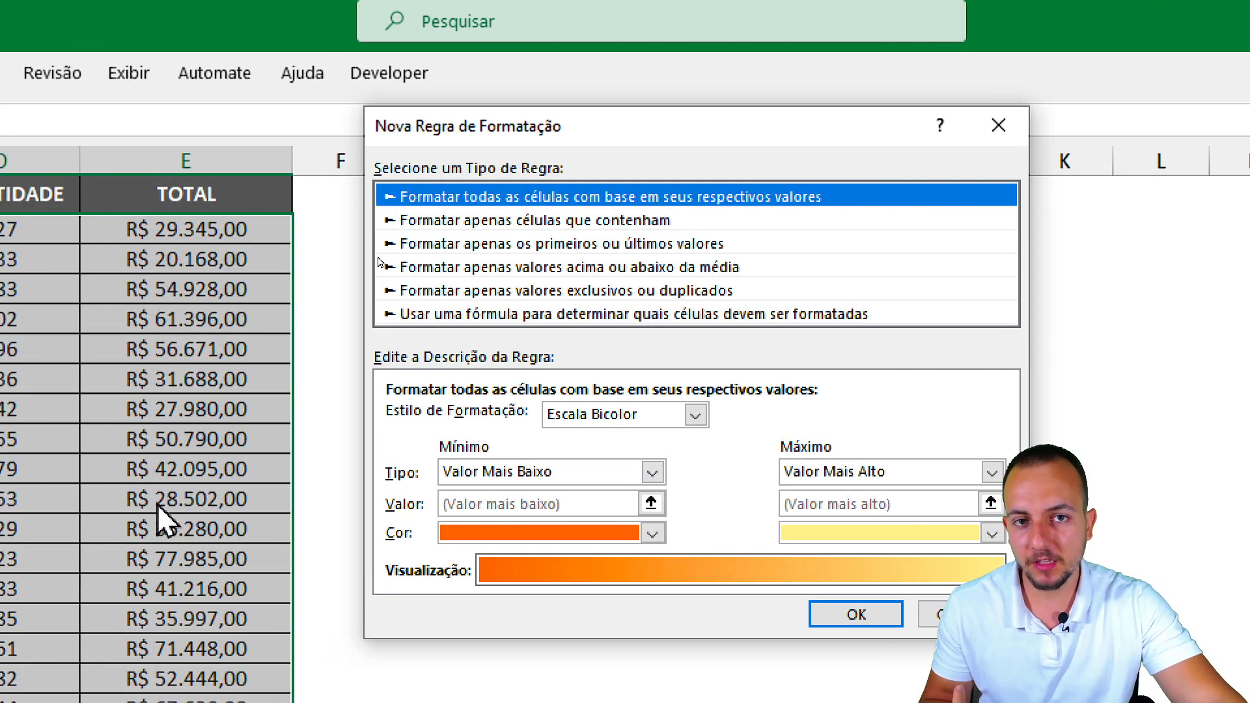
pyautogui.click(449, 315)
pyautogui.click(465, 420)
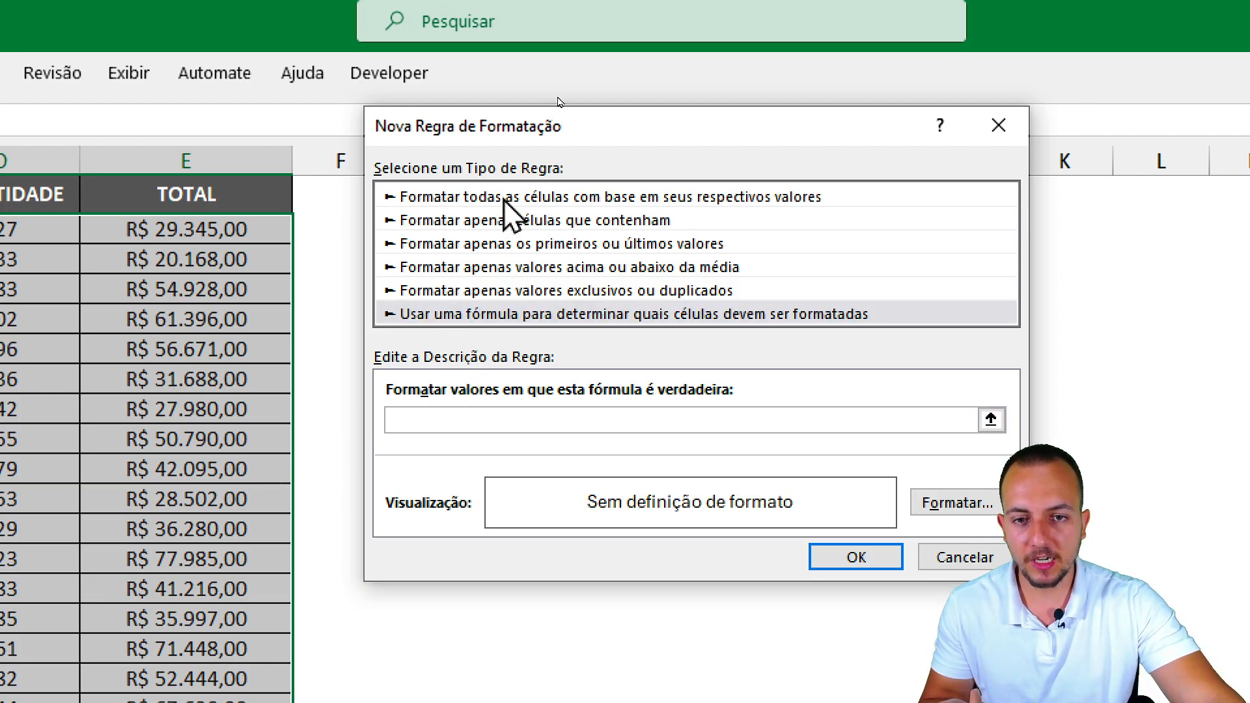
# Step: Enter the rule formula =$E$2>$H$1, comparing the first total with the Meta cell
pyautogui.moveTo(552, 140); pyautogui.dragTo(498, 276)
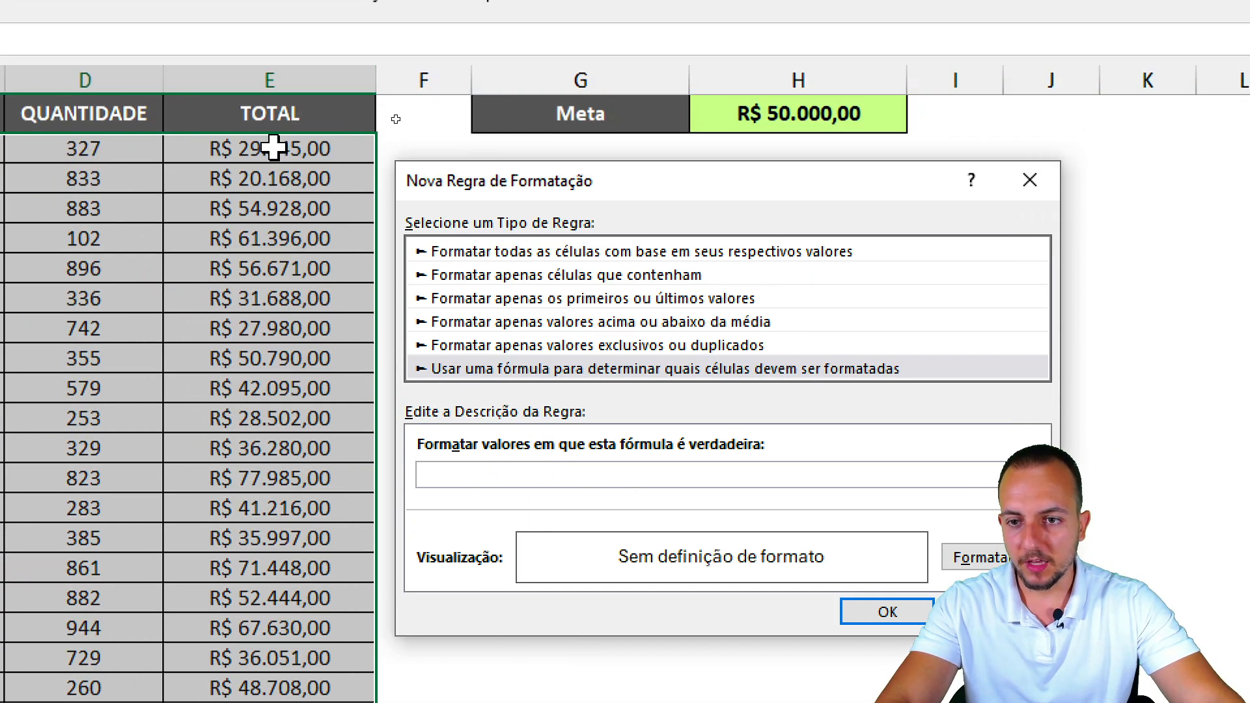
pyautogui.click(189, 15)
pyautogui.moveTo(269, 109)
pyautogui.mouseDown()
pyautogui.moveTo(195, 188)
pyautogui.moveTo(178, 152)
pyautogui.mouseUp()
pyautogui.press('Escape')
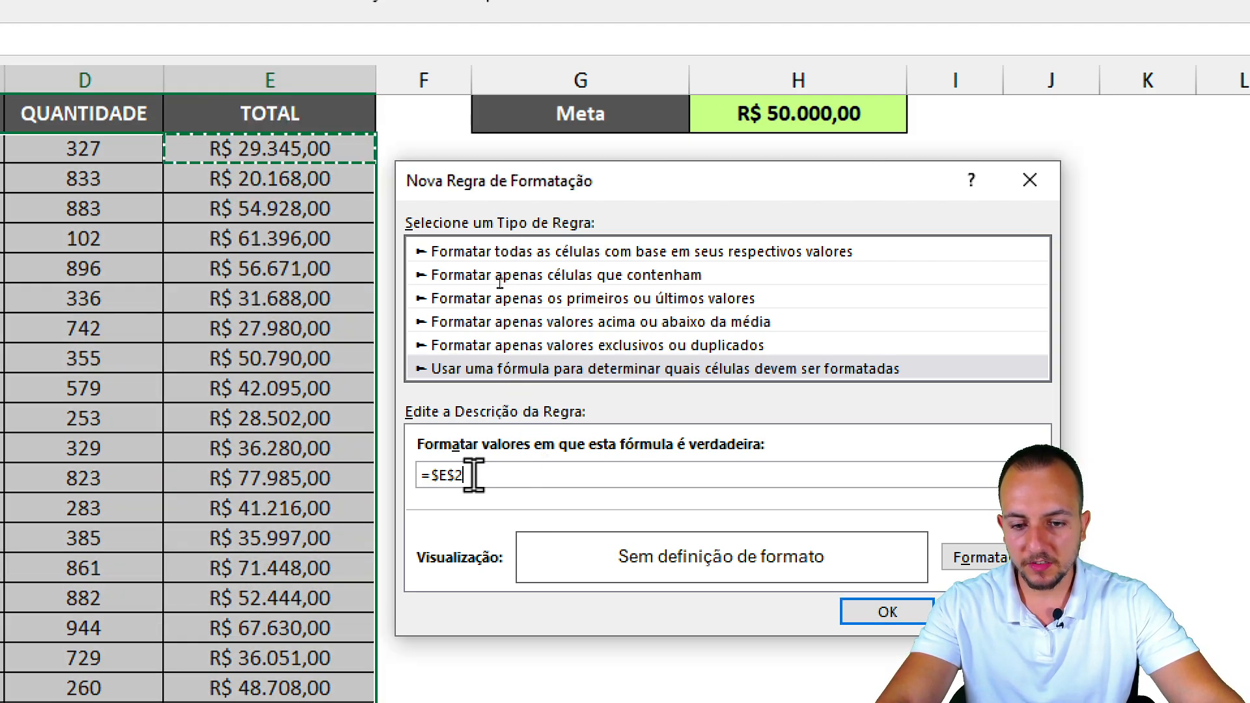
pyautogui.write('>')
pyautogui.hotkey('ctrl', '2')
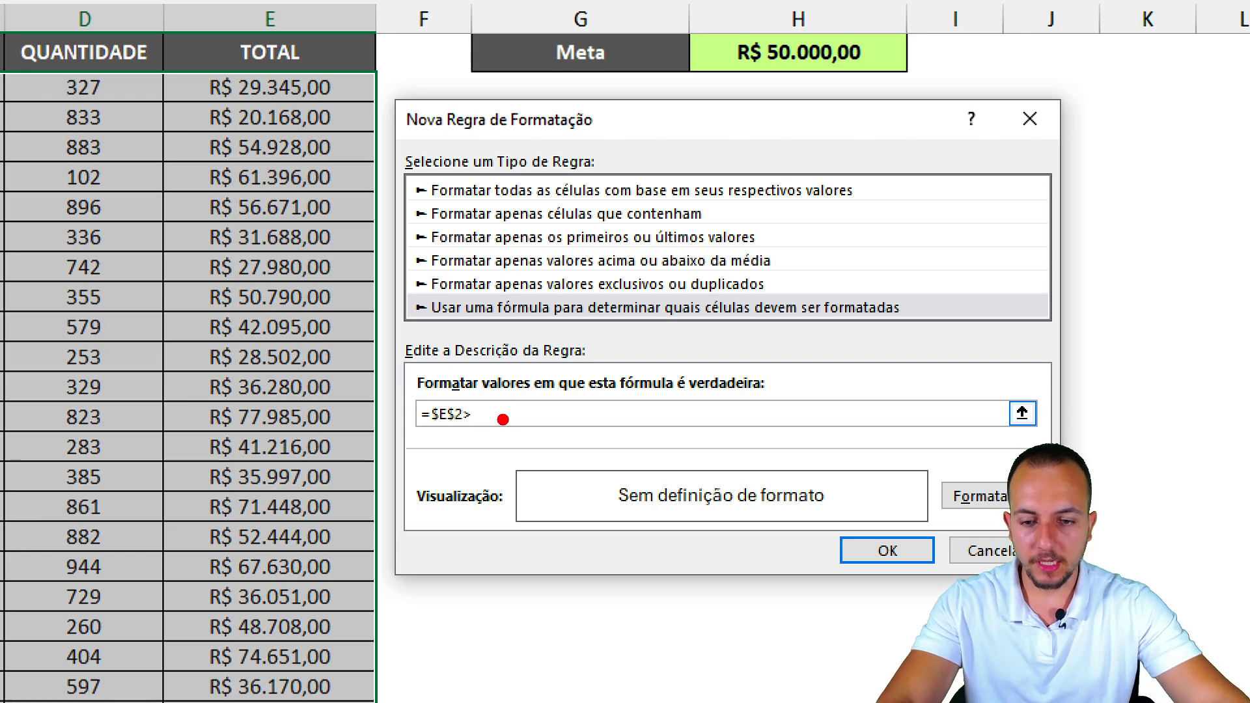
pyautogui.moveTo(428, 382)
pyautogui.mouseDown()
pyautogui.moveTo(494, 431)
pyautogui.moveTo(581, 527)
pyautogui.moveTo(461, 578)
pyautogui.mouseUp()
pyautogui.moveTo(451, 453)
pyautogui.mouseDown()
pyautogui.moveTo(581, 514)
pyautogui.moveTo(478, 576)
pyautogui.moveTo(494, 587)
pyautogui.moveTo(615, 508)
pyautogui.mouseUp()
pyautogui.moveTo(467, 453); pyautogui.dragTo(528, 521)
pyautogui.press('Escape')
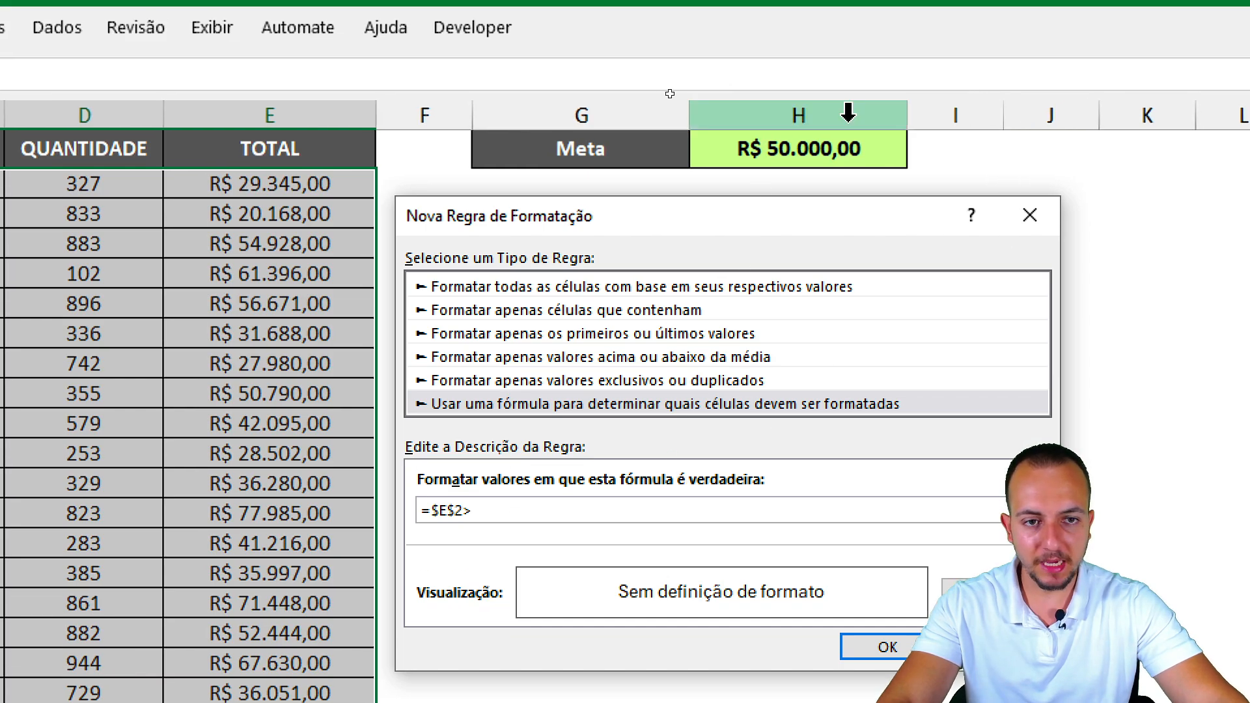
pyautogui.click(851, 136)
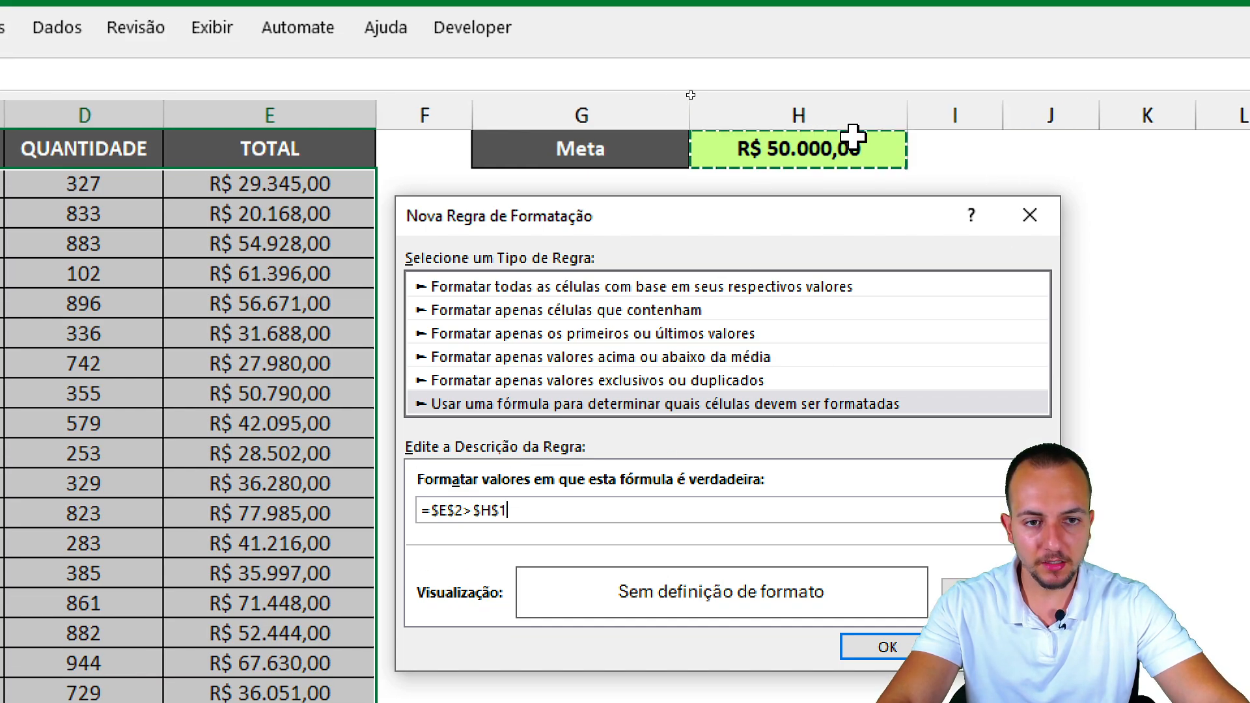
pyautogui.hotkey('ctrl', '2')
pyautogui.moveTo(709, 150)
pyautogui.mouseDown()
pyautogui.moveTo(885, 111)
pyautogui.moveTo(748, 98)
pyautogui.moveTo(898, 117)
pyautogui.mouseUp()
pyautogui.press('Escape')
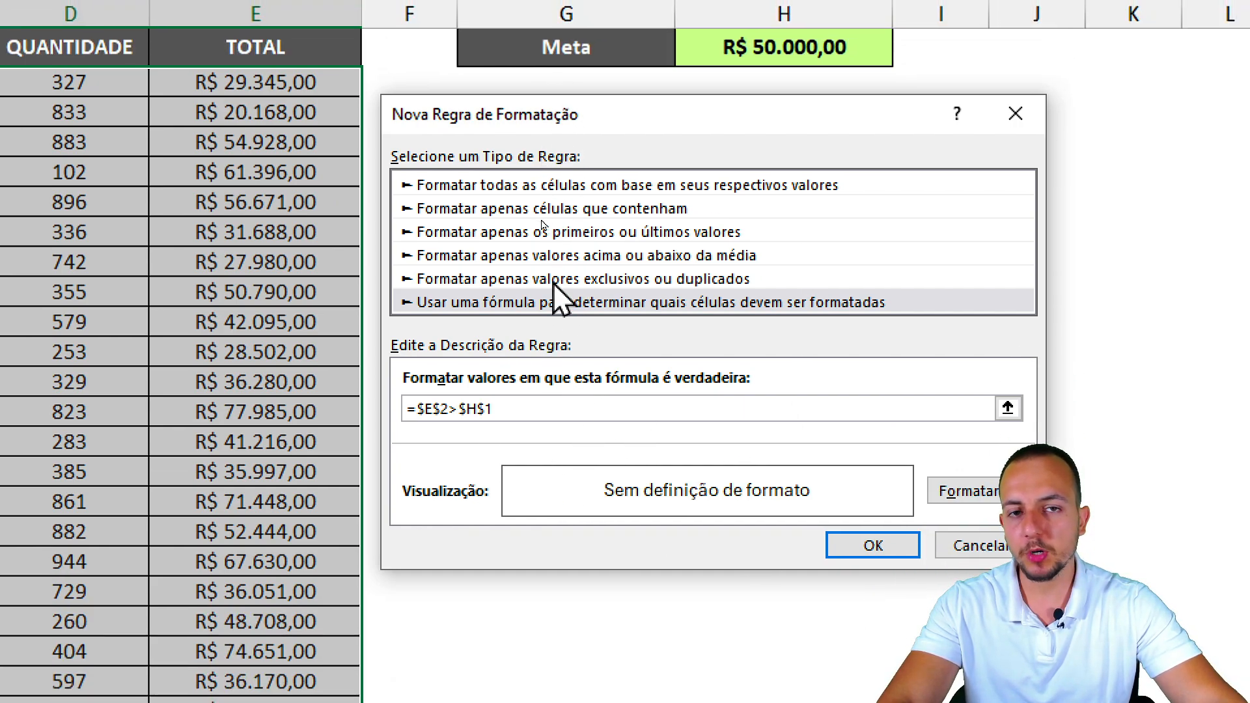
pyautogui.hotkey('ctrl', '2')
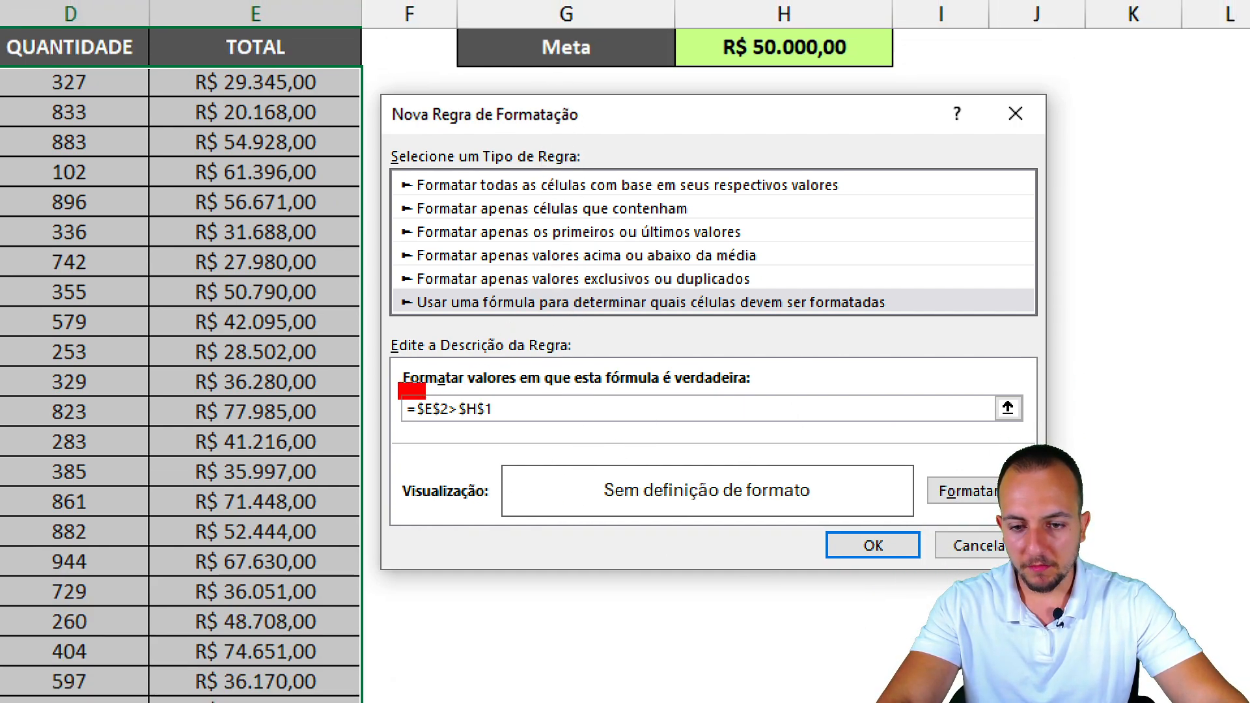
pyautogui.moveTo(398, 384)
pyautogui.mouseDown()
pyautogui.moveTo(463, 430)
pyautogui.moveTo(485, 521)
pyautogui.mouseUp()
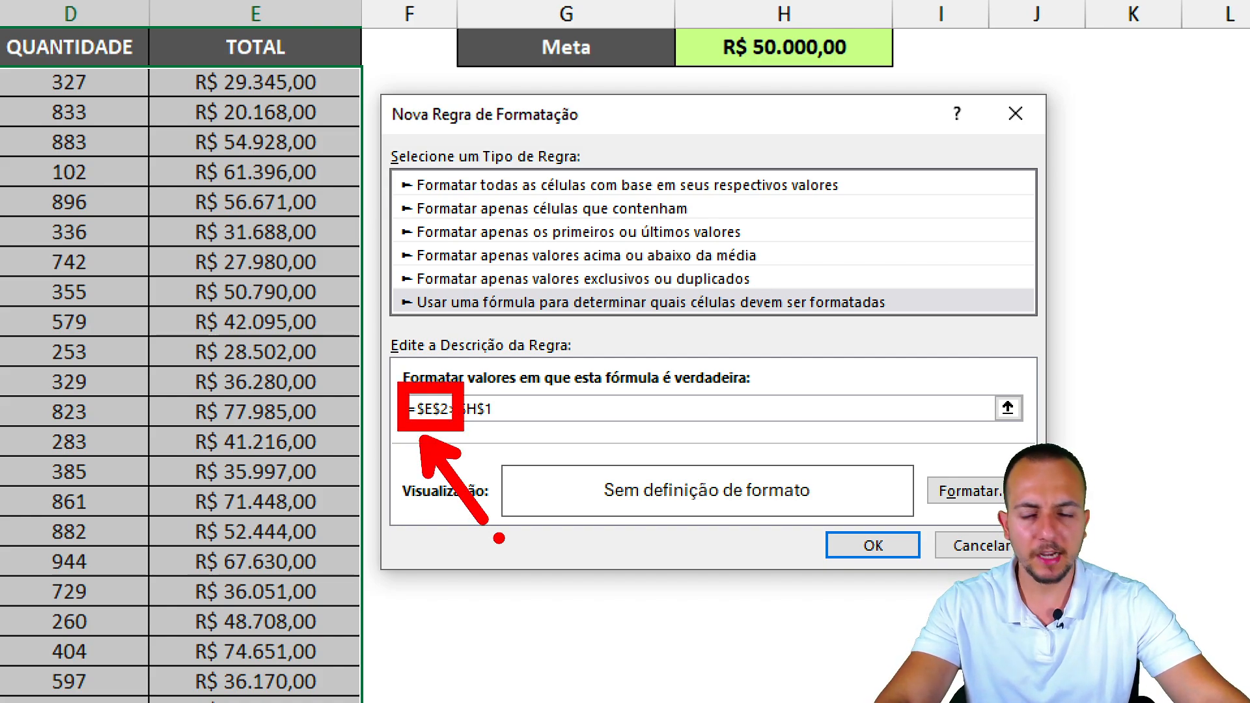
pyautogui.hotkey('ctrl', 'z')
pyautogui.hotkey('ctrl', 'z')
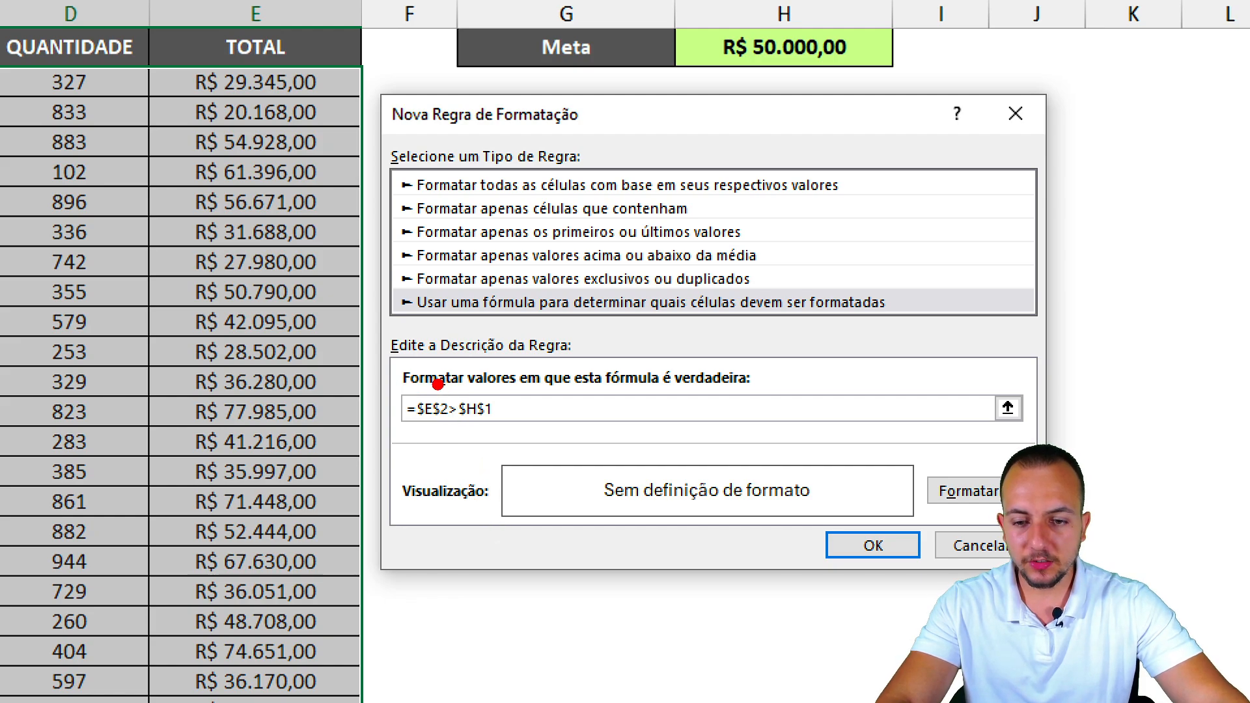
pyautogui.moveTo(419, 385); pyautogui.dragTo(453, 427)
pyautogui.hotkey('ctrl', 'z')
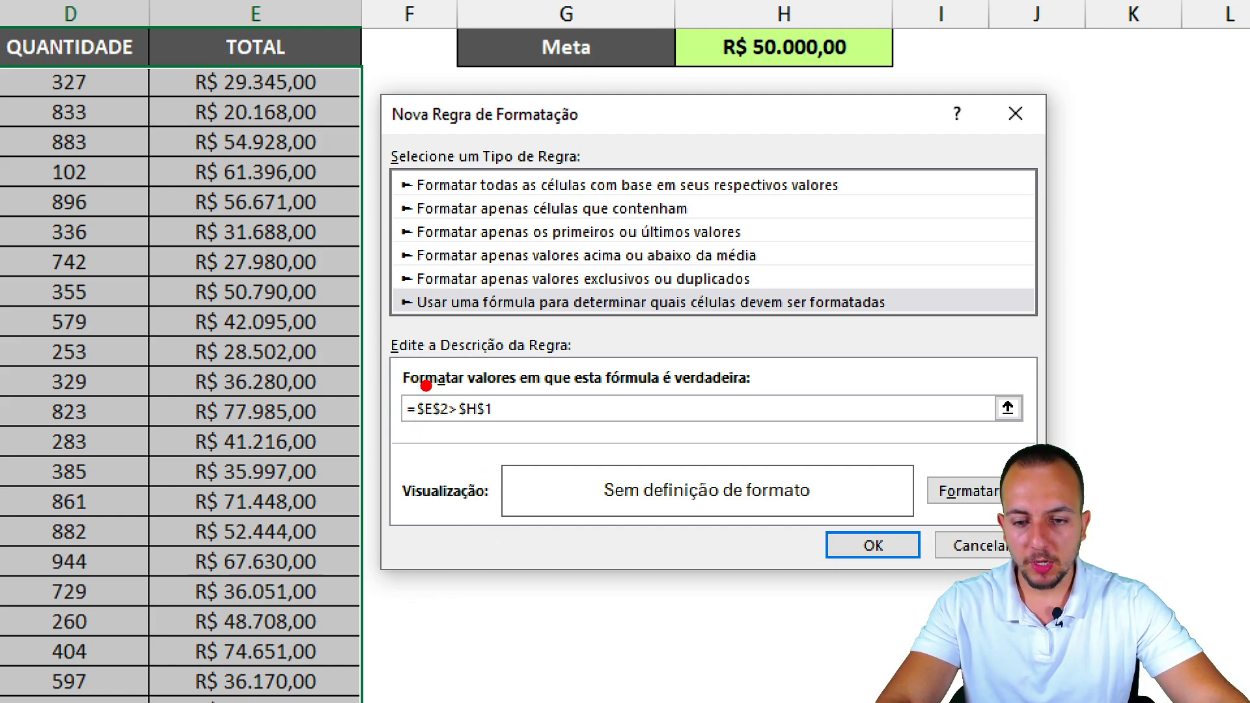
pyautogui.moveTo(425, 386); pyautogui.dragTo(457, 435)
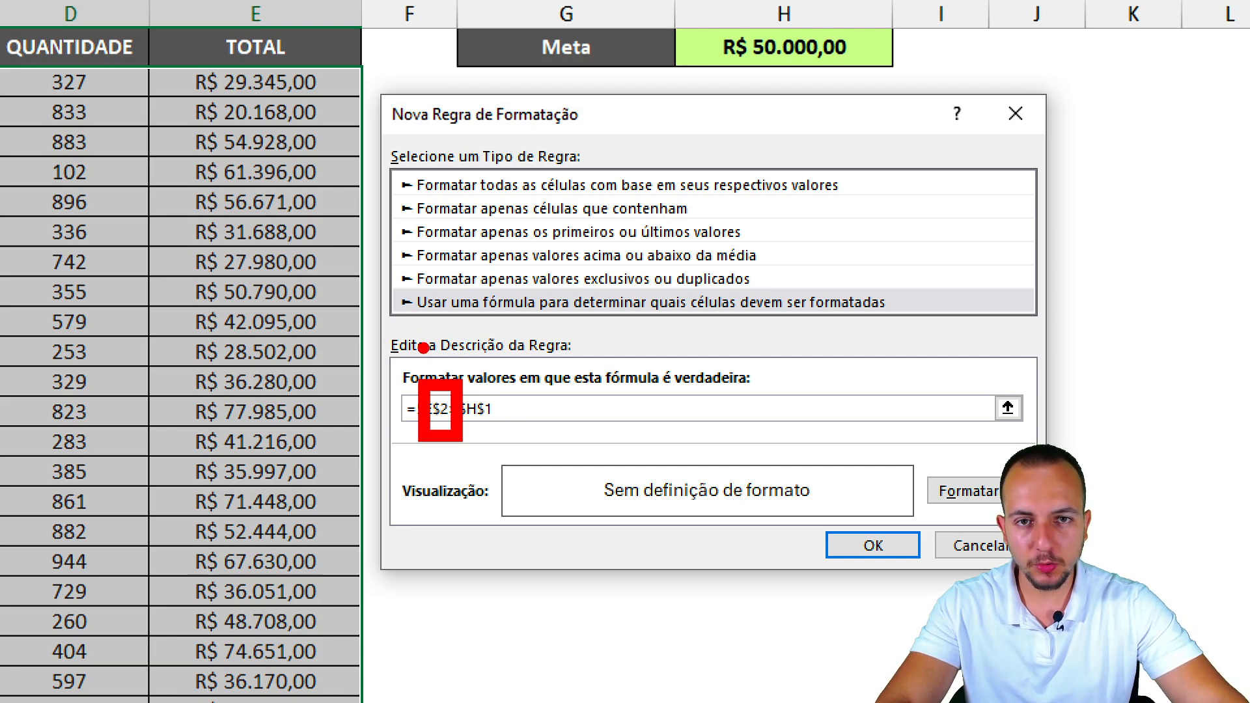
pyautogui.moveTo(143, 67); pyautogui.dragTo(363, 101)
pyautogui.moveTo(371, 107); pyautogui.dragTo(635, 228)
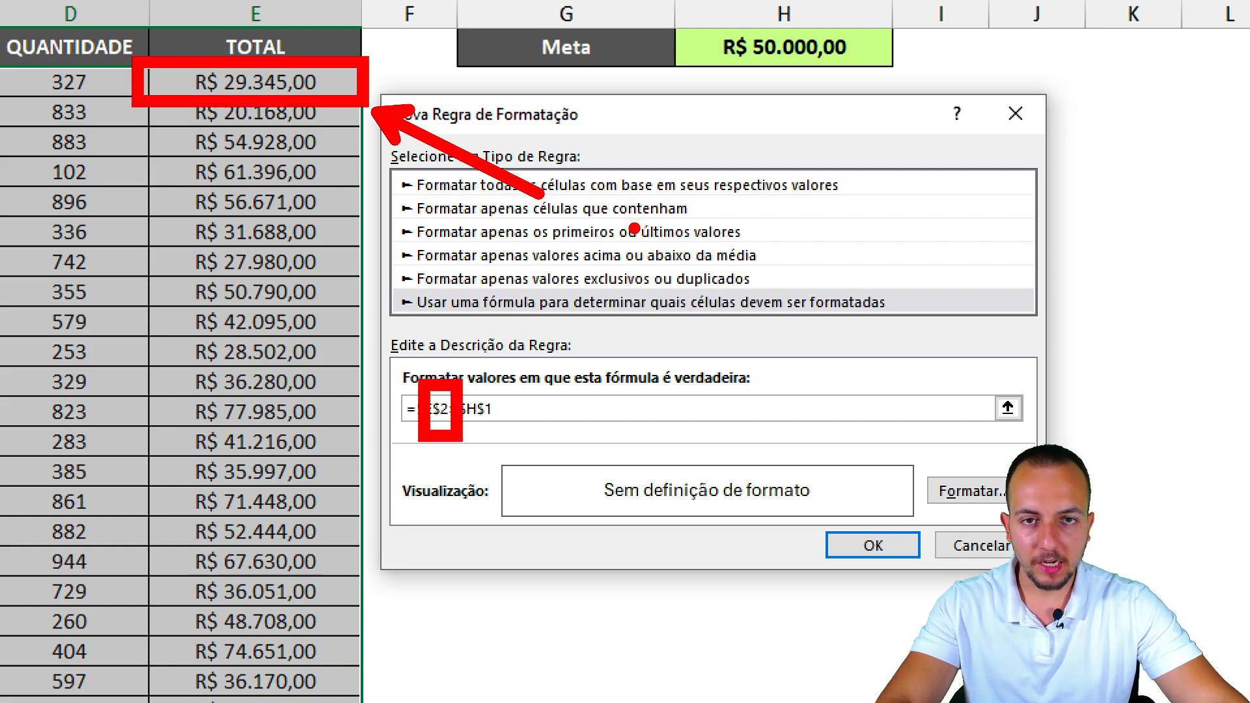
pyautogui.hotkey('ctrl', 'z')
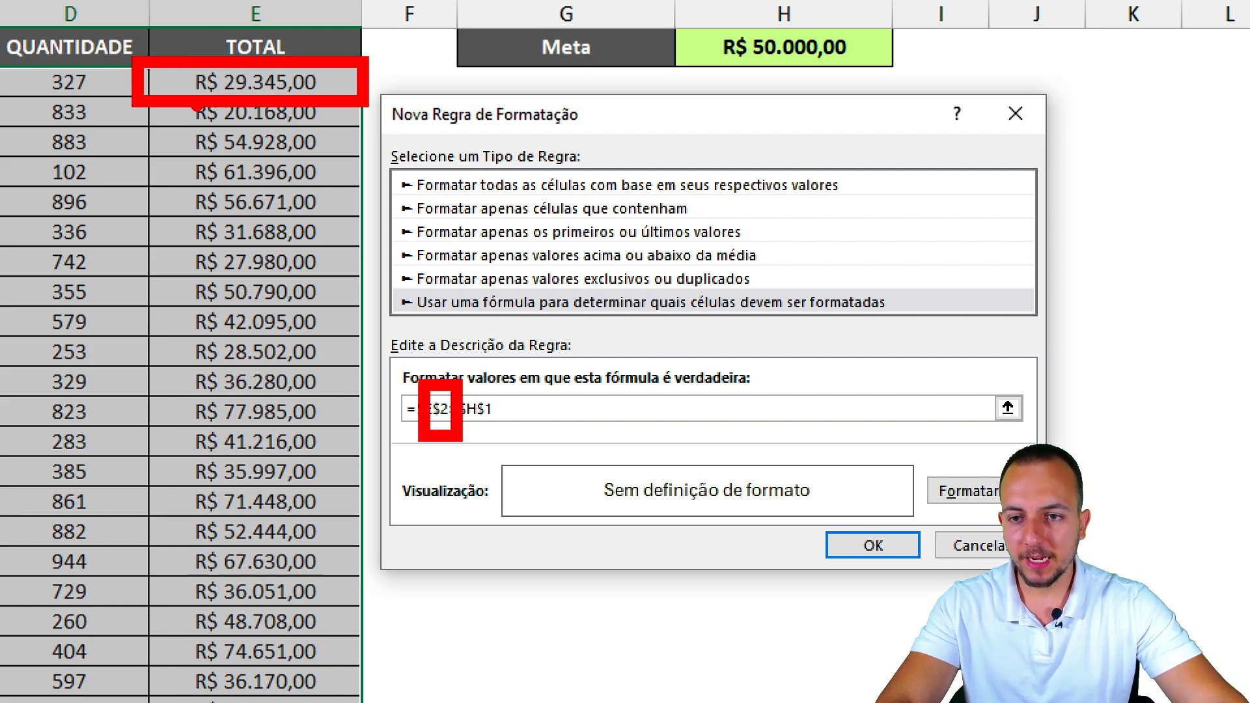
pyautogui.hotkey('ctrl', 'z')
pyautogui.moveTo(153, 326); pyautogui.dragTo(153, 47)
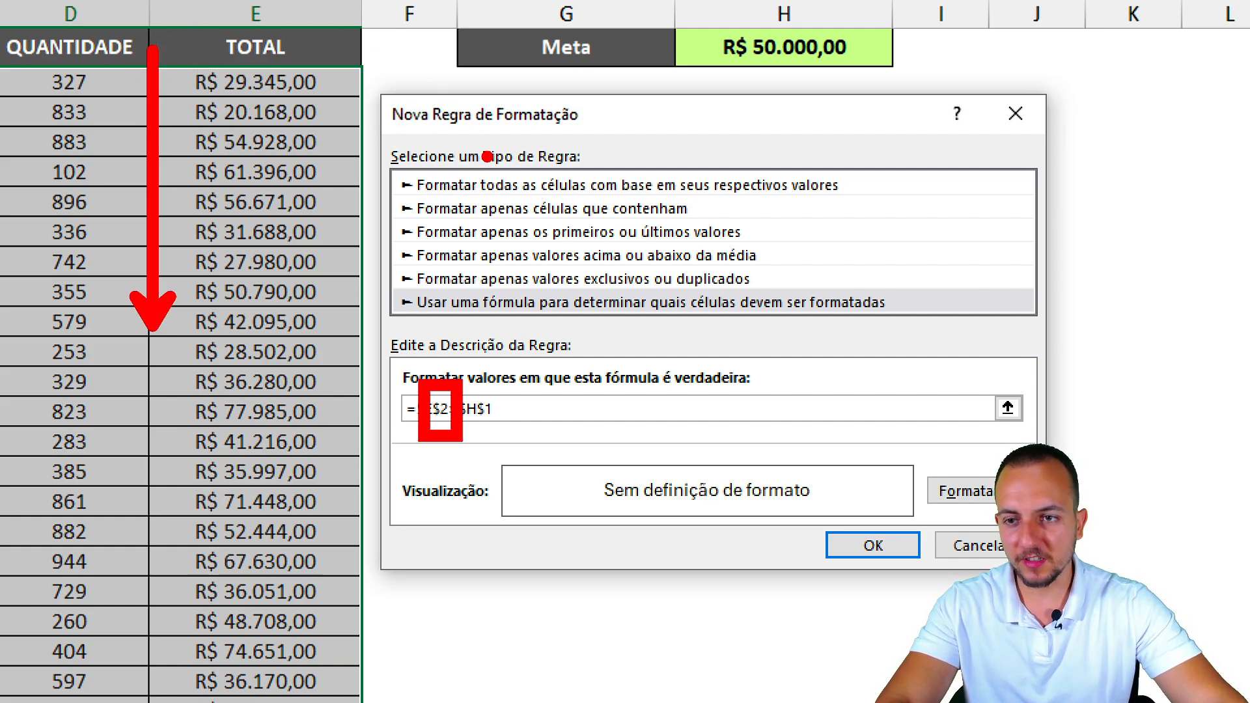
pyautogui.moveTo(431, 407); pyautogui.dragTo(424, 457)
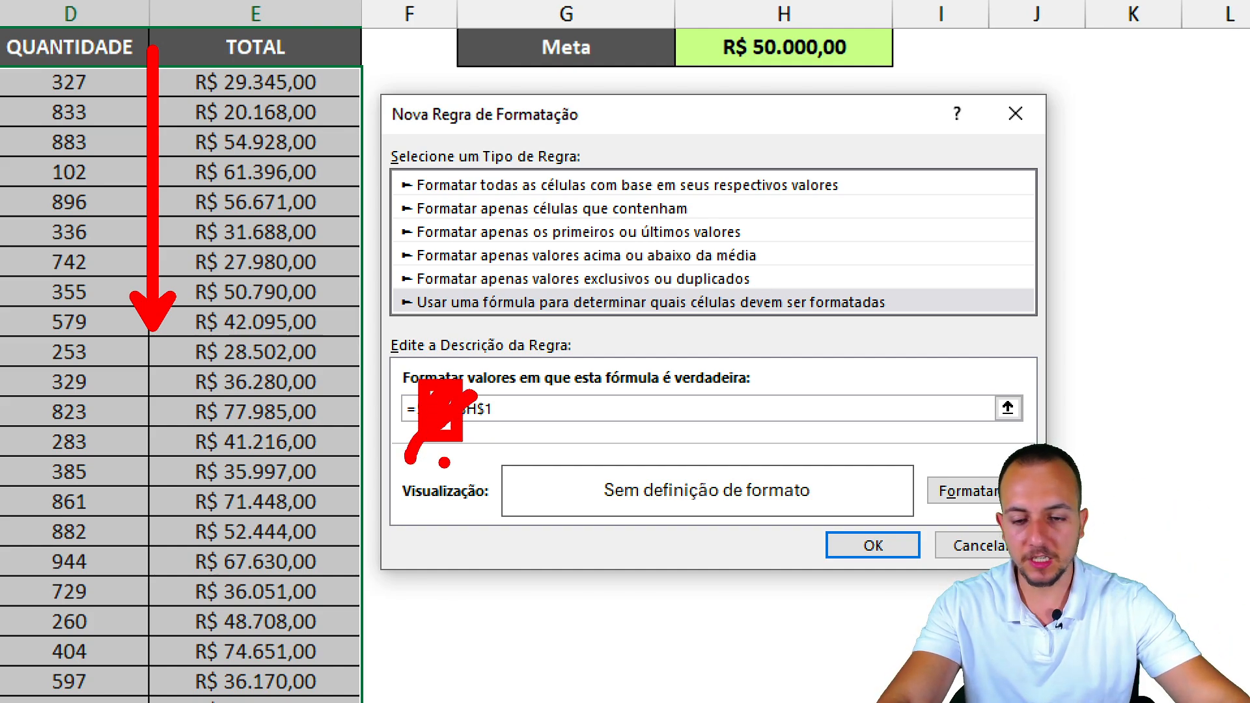
pyautogui.press('Escape')
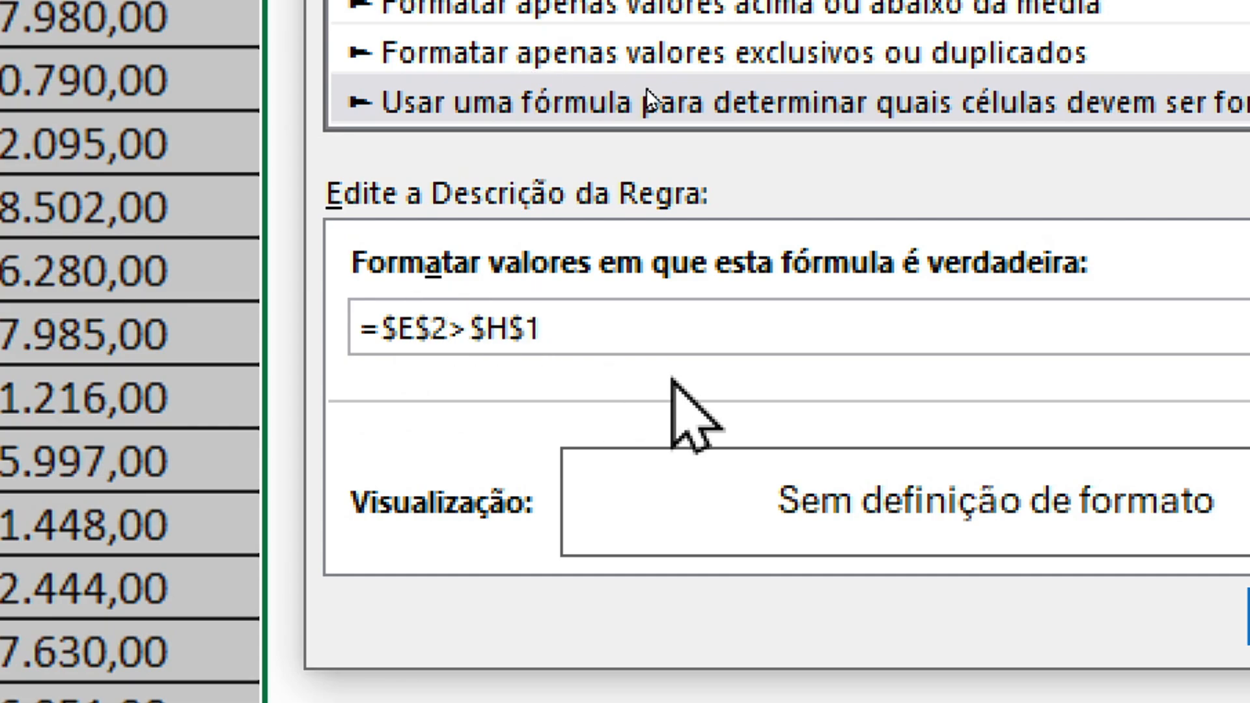
# Step: Make the row reference relative so the rule formula reads =$E2>$H$1, and apply the rule with a light green background fill
pyautogui.press('Delete')
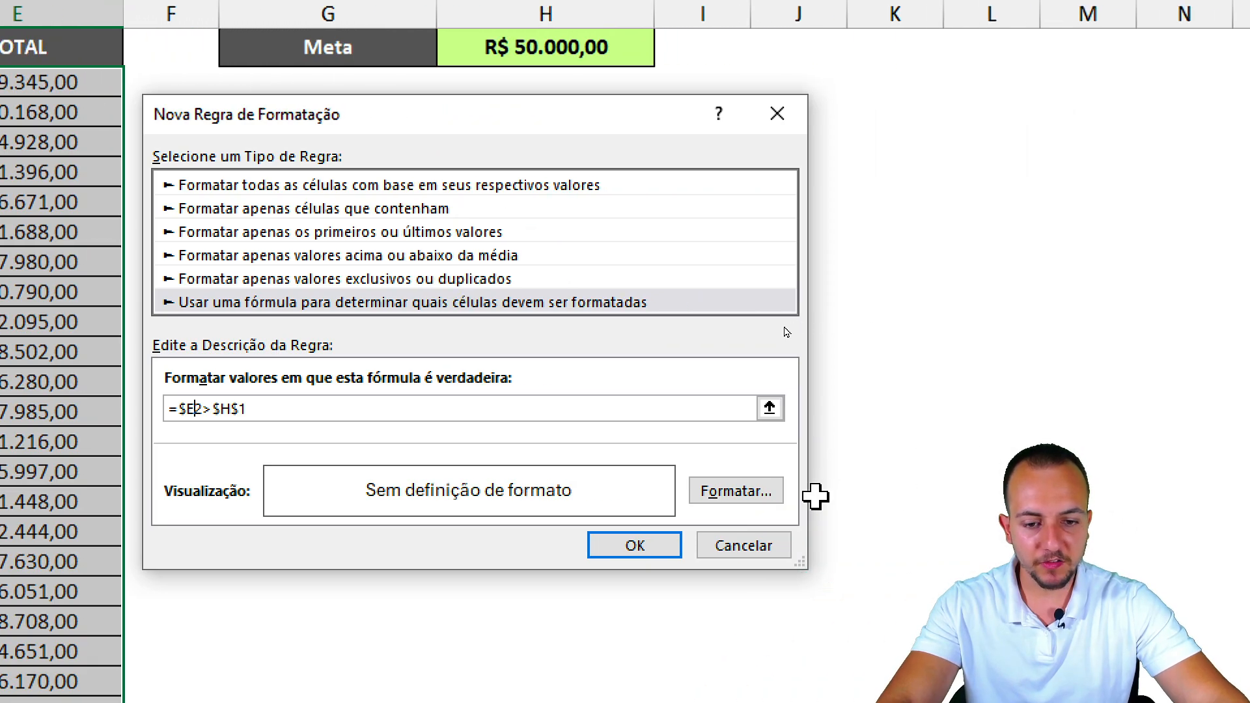
pyautogui.click(754, 492)
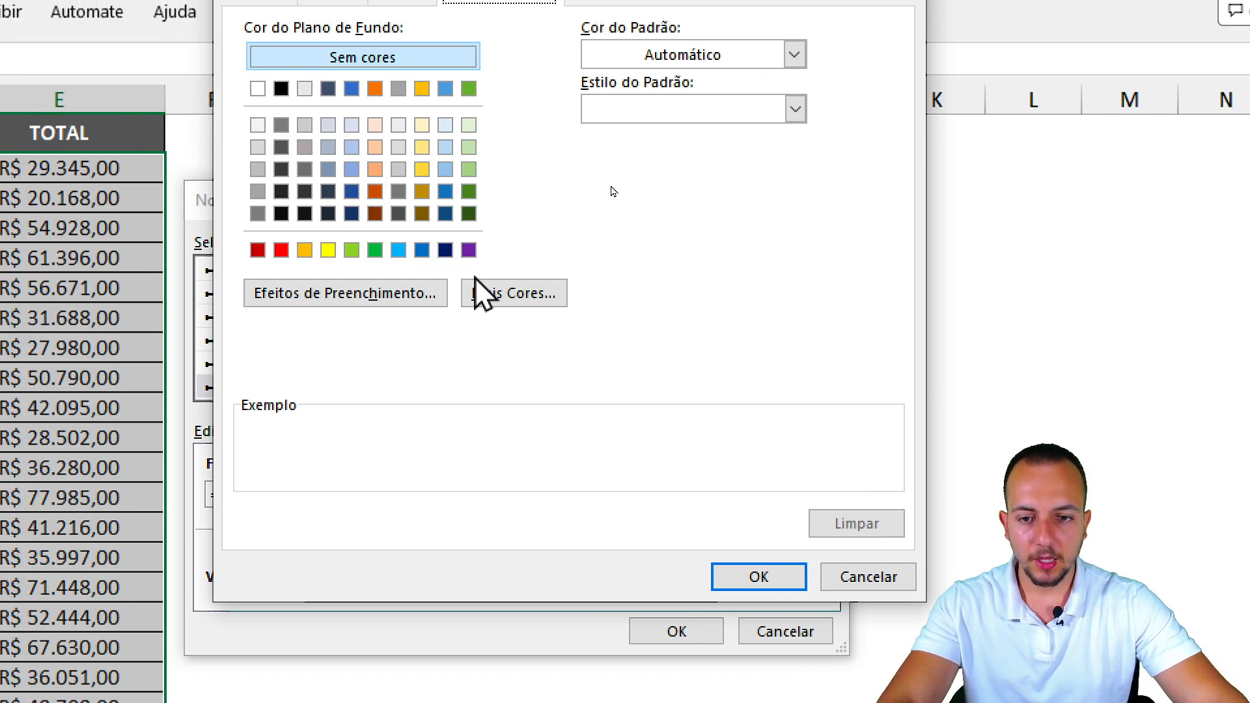
pyautogui.click(504, 297)
pyautogui.click(472, 266)
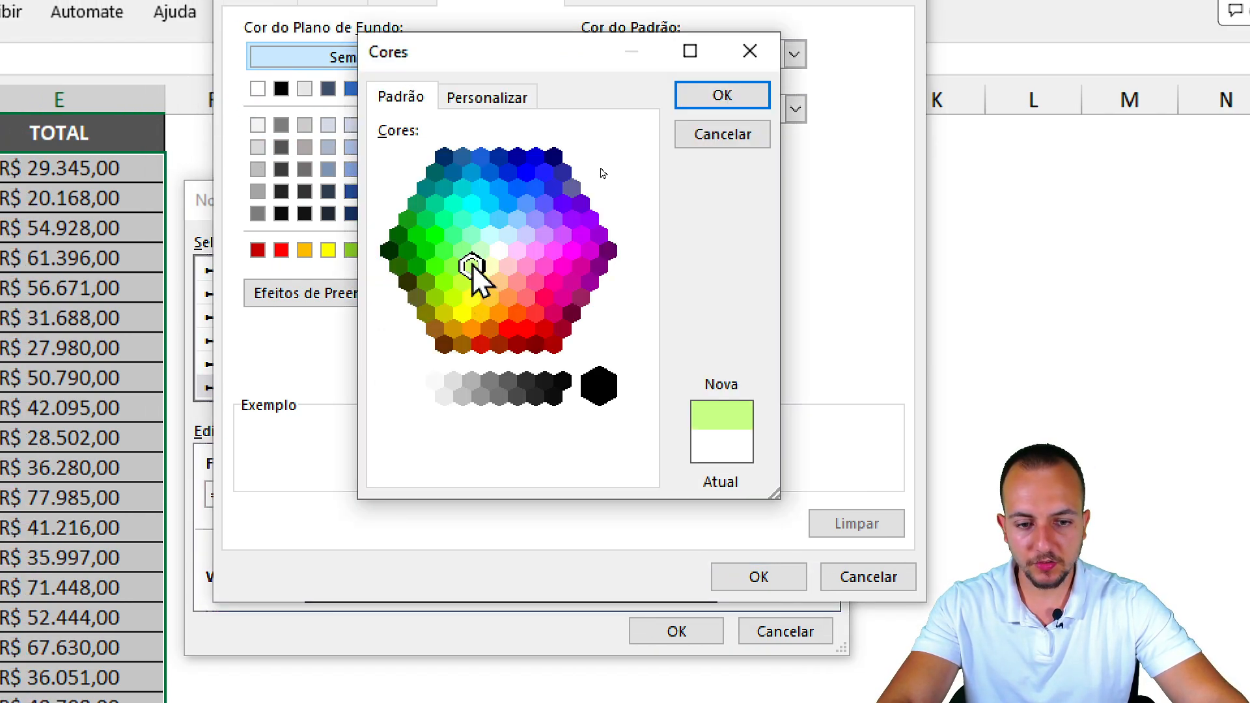
pyautogui.click(462, 250)
pyautogui.click(472, 265)
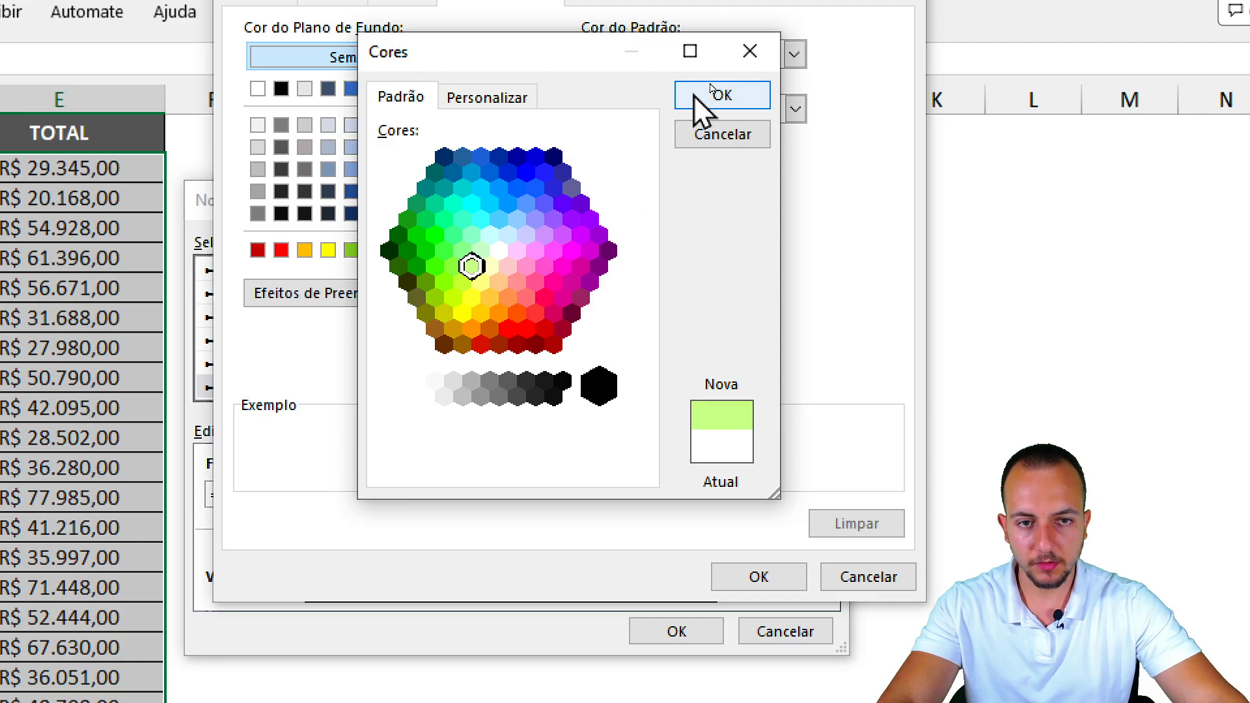
pyautogui.click(716, 98)
pyautogui.click(758, 576)
pyautogui.click(677, 605)
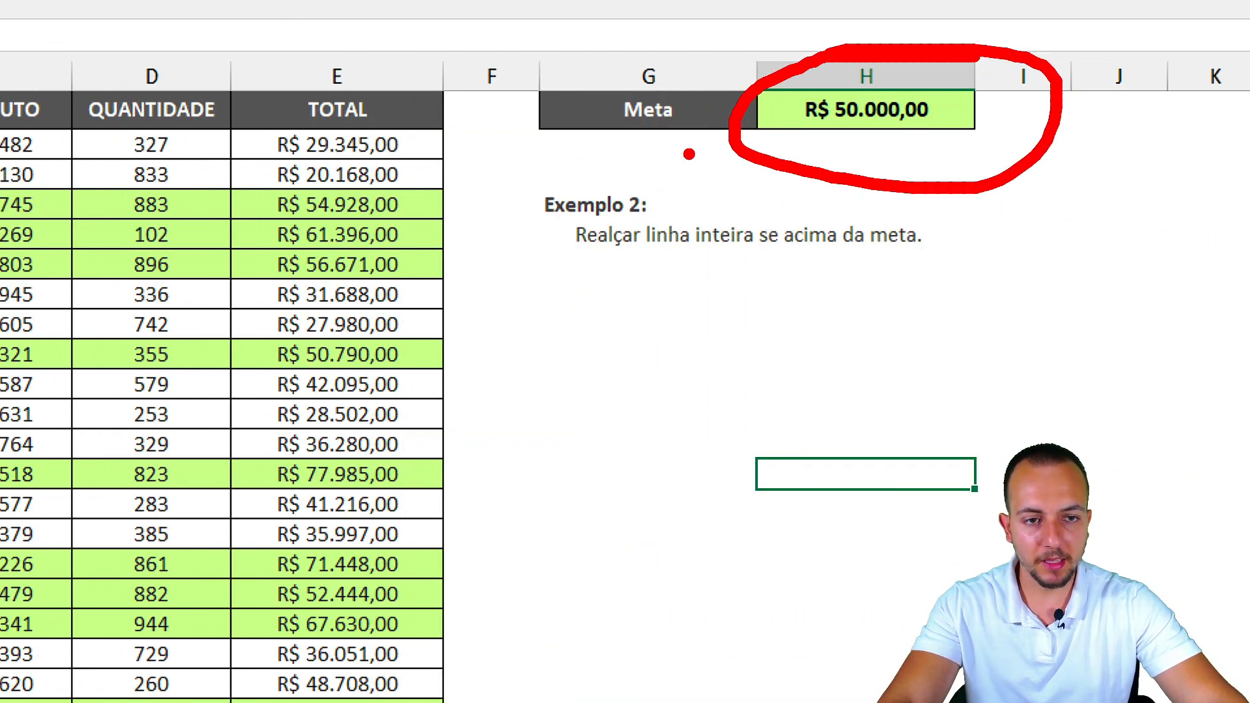
# Step: Set the Meta value in H1 to 60000 to test the row highlighting rule
pyautogui.click(840, 110)
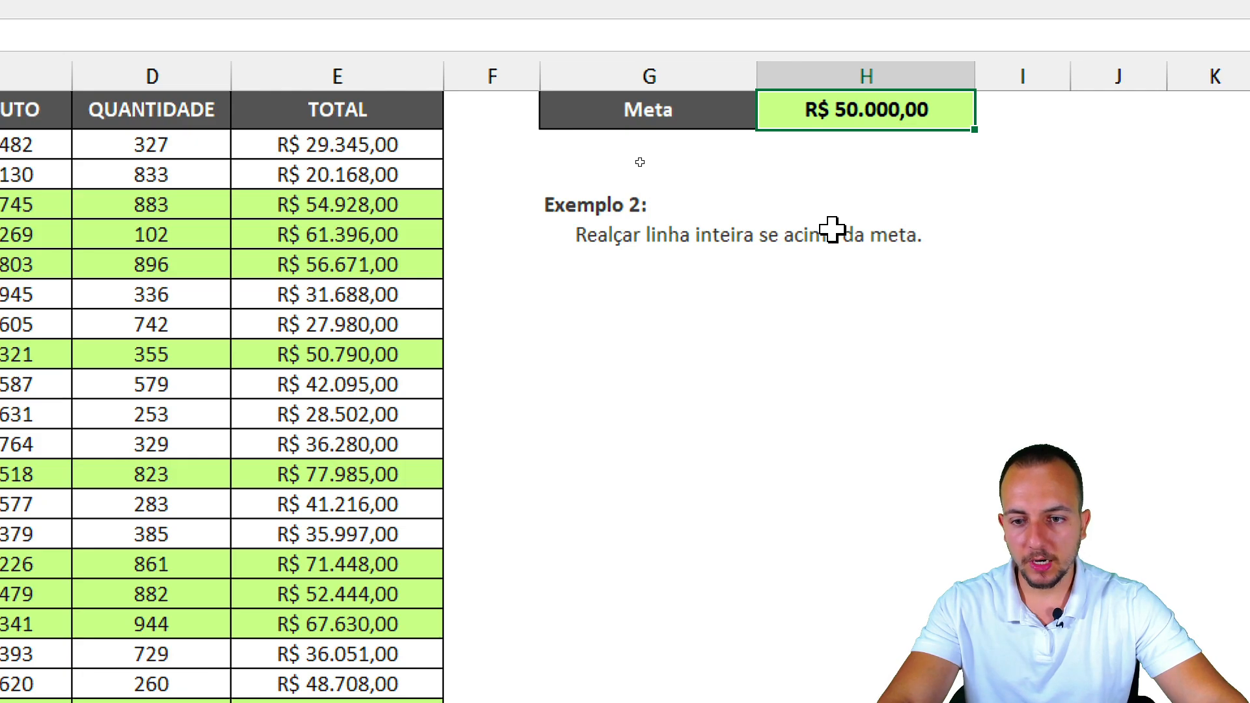
pyautogui.write('60000')
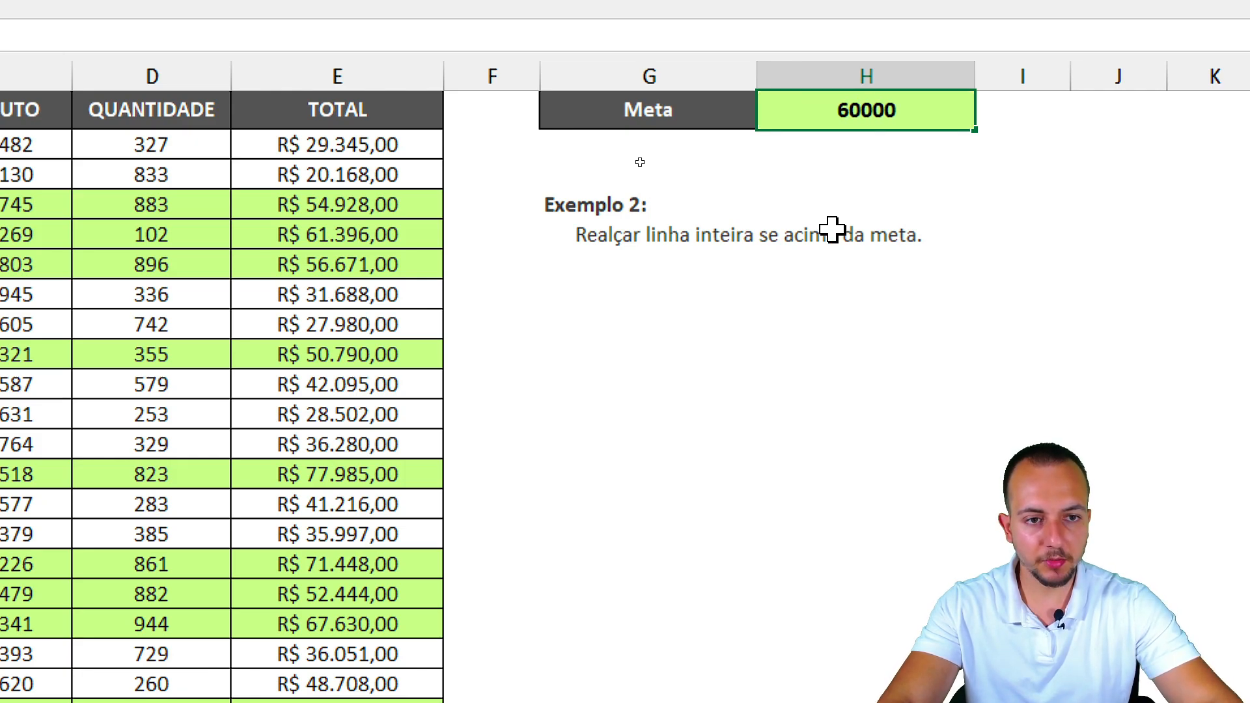
pyautogui.press('Return')
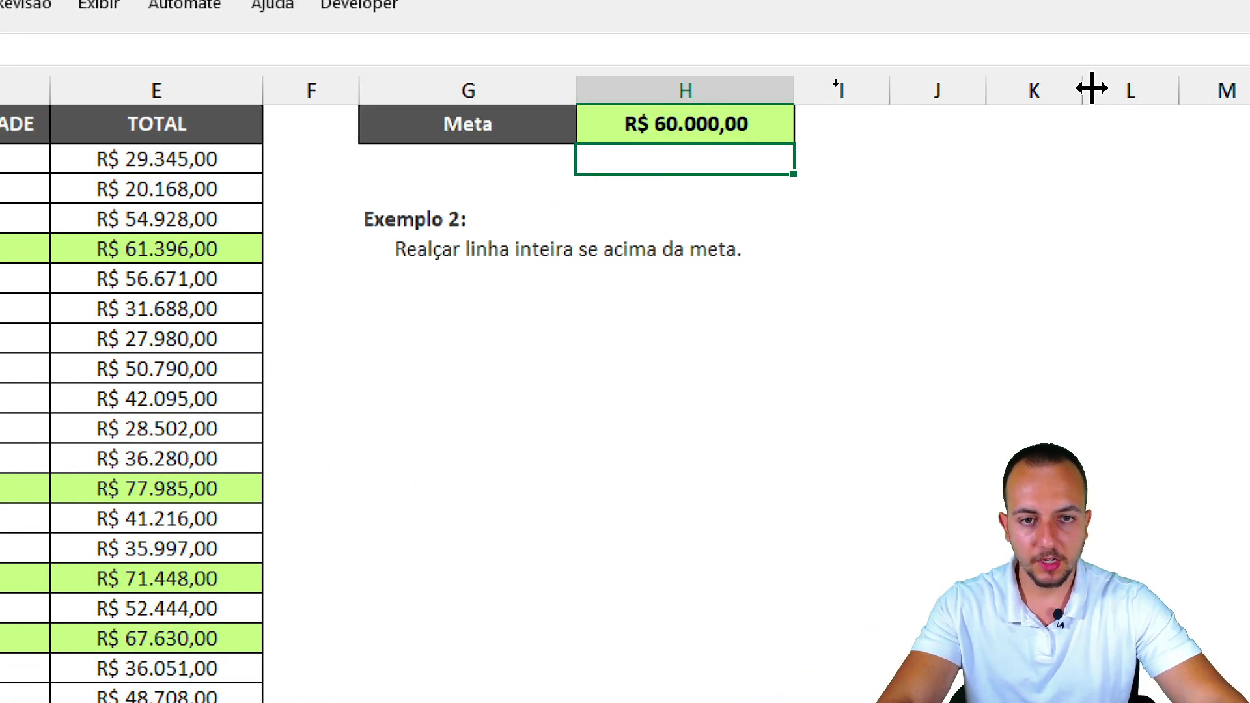
# Step: Set the Meta value in H1 to 75000 and review the highlighted rows down the whole table
pyautogui.click(753, 124)
pyautogui.write('7')
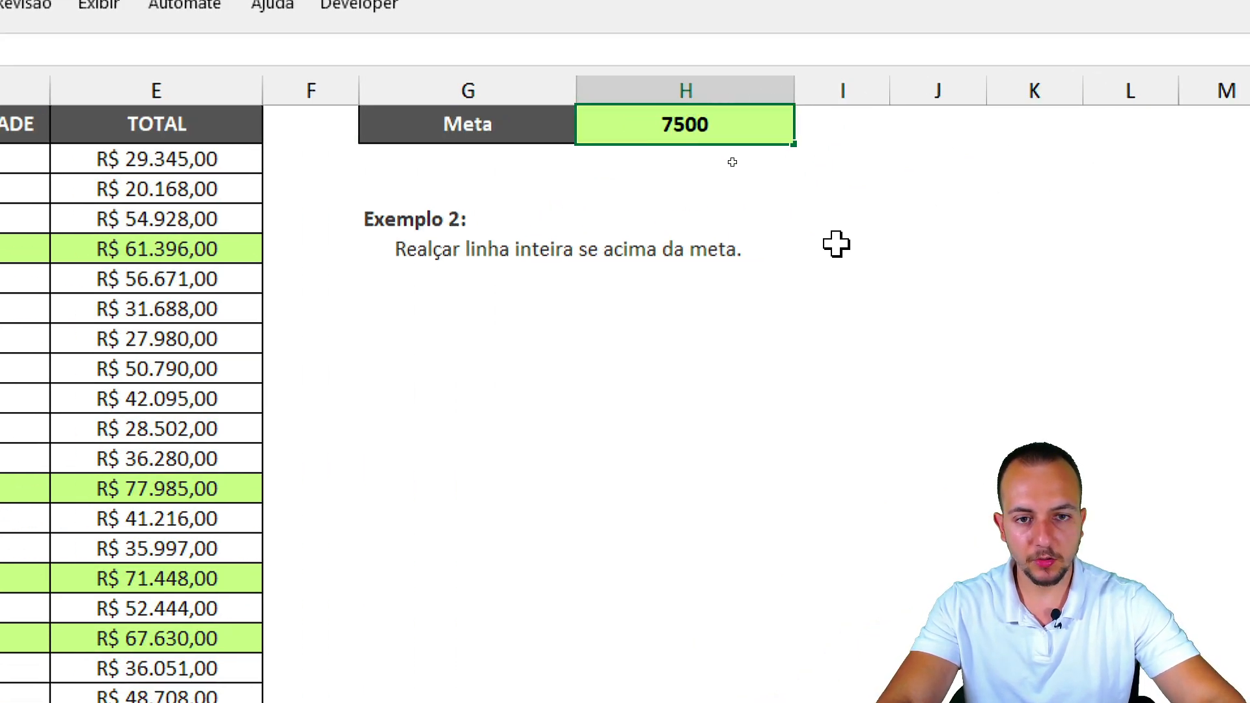
pyautogui.write('500')
pyautogui.press('Return')
pyautogui.scroll(-3, 59, 366)
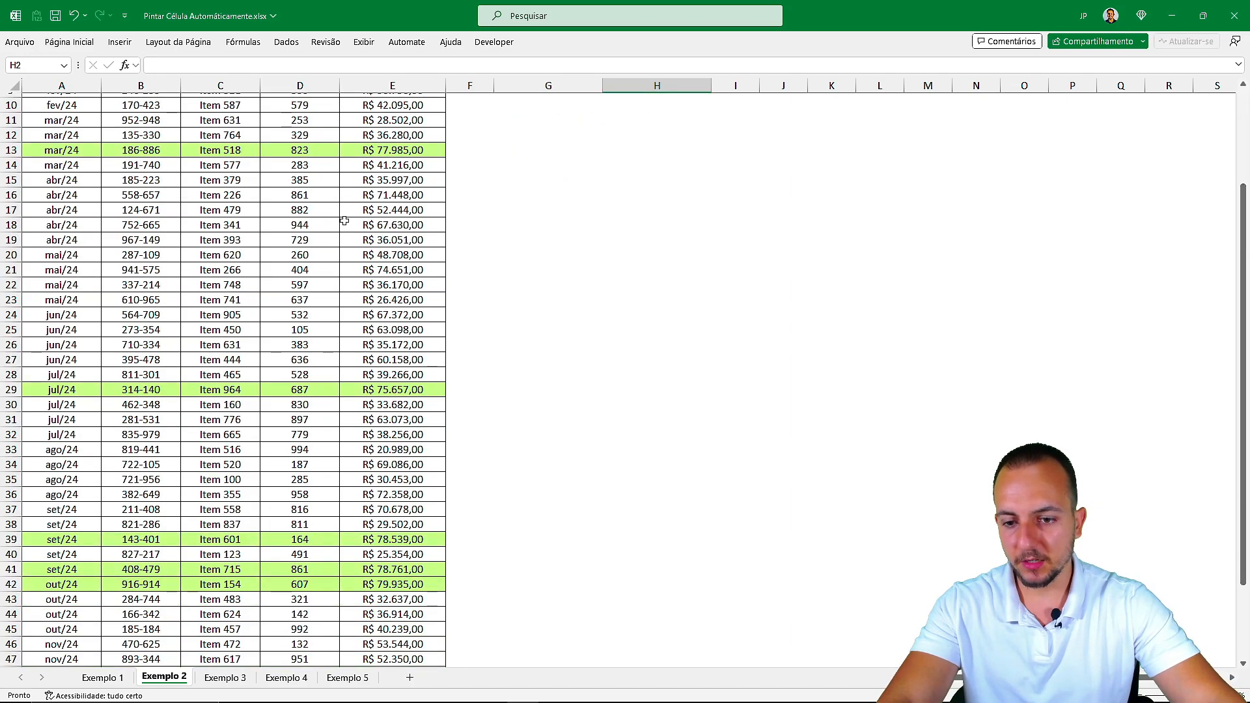
pyautogui.scroll(-7, 345, 225)
pyautogui.scroll(10, 337, 343)
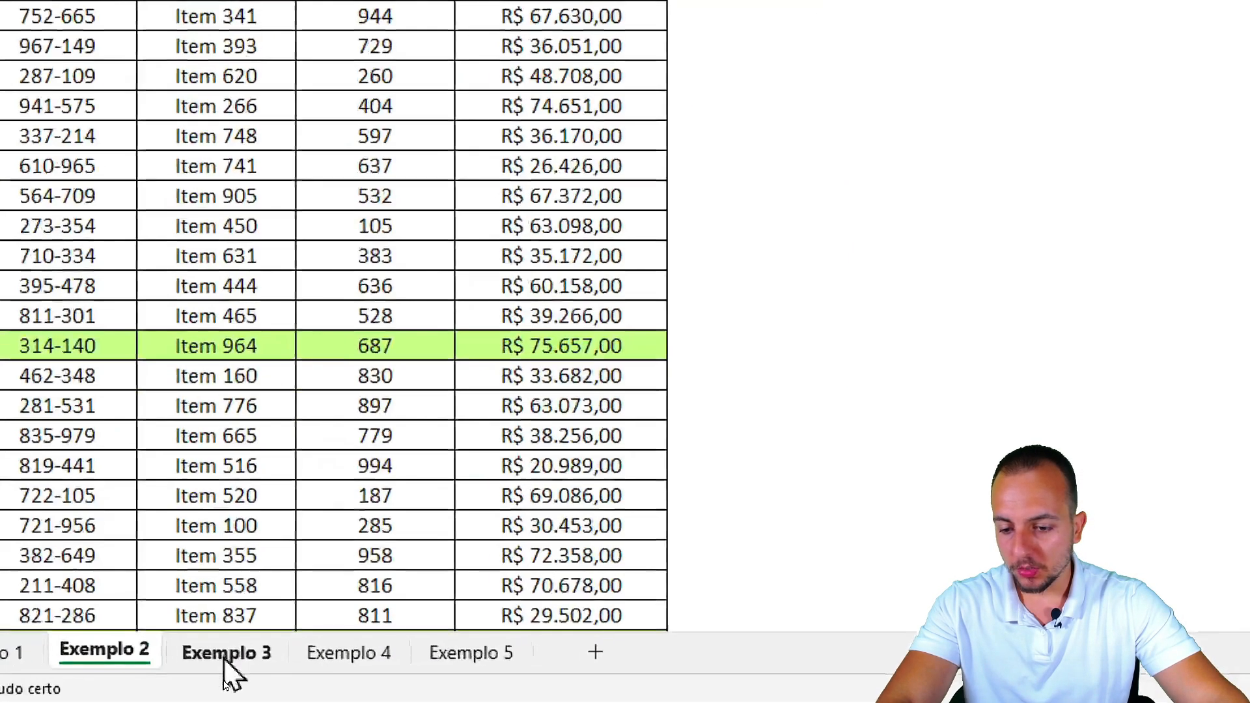
# Step: Switch to sheet Exemplo 3 for the example on highlighting cells equal to the searched sector
pyautogui.click(225, 678)
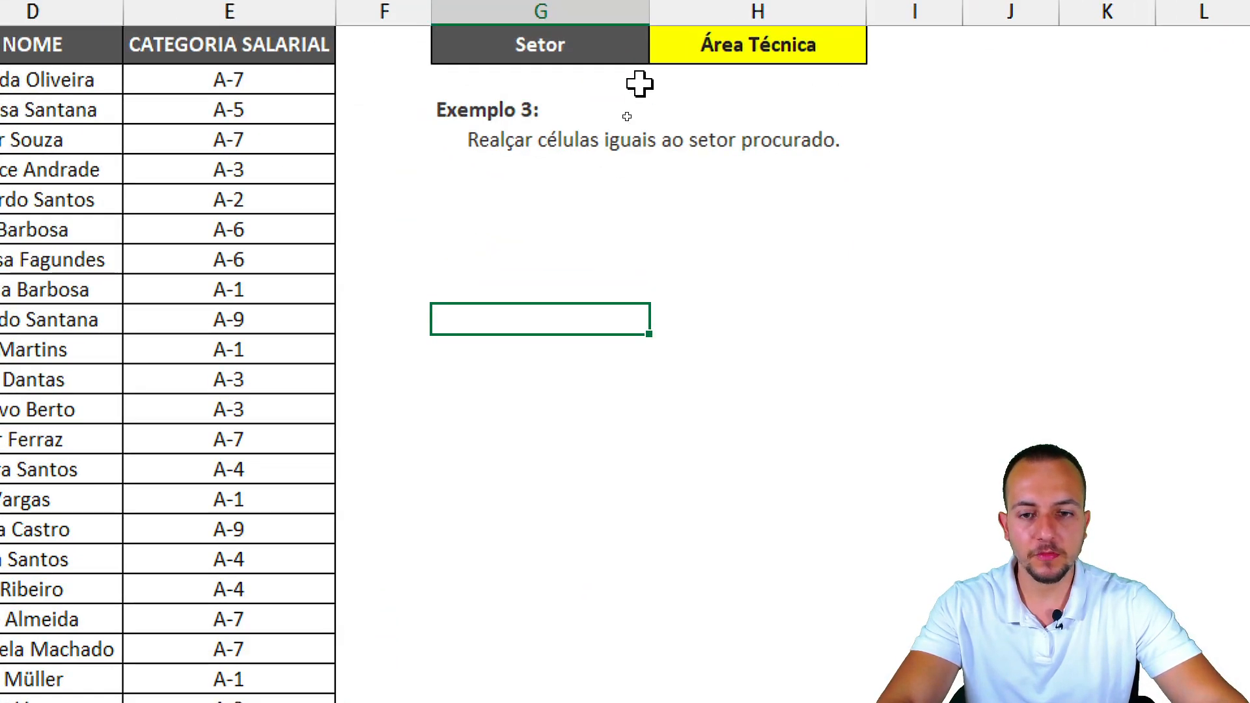
pyautogui.moveTo(447, 138); pyautogui.dragTo(860, 201)
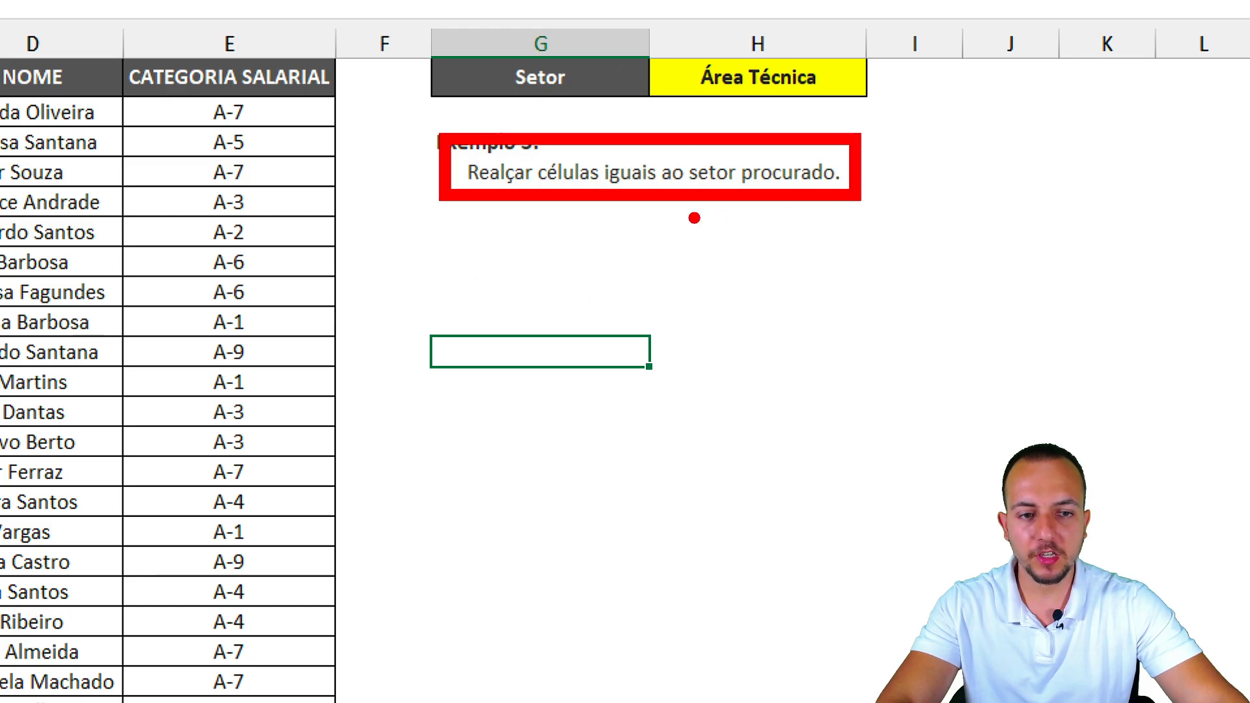
pyautogui.moveTo(694, 213); pyautogui.dragTo(775, 348)
pyautogui.hotkey('ctrl', 'z')
pyautogui.hotkey('ctrl', 'z')
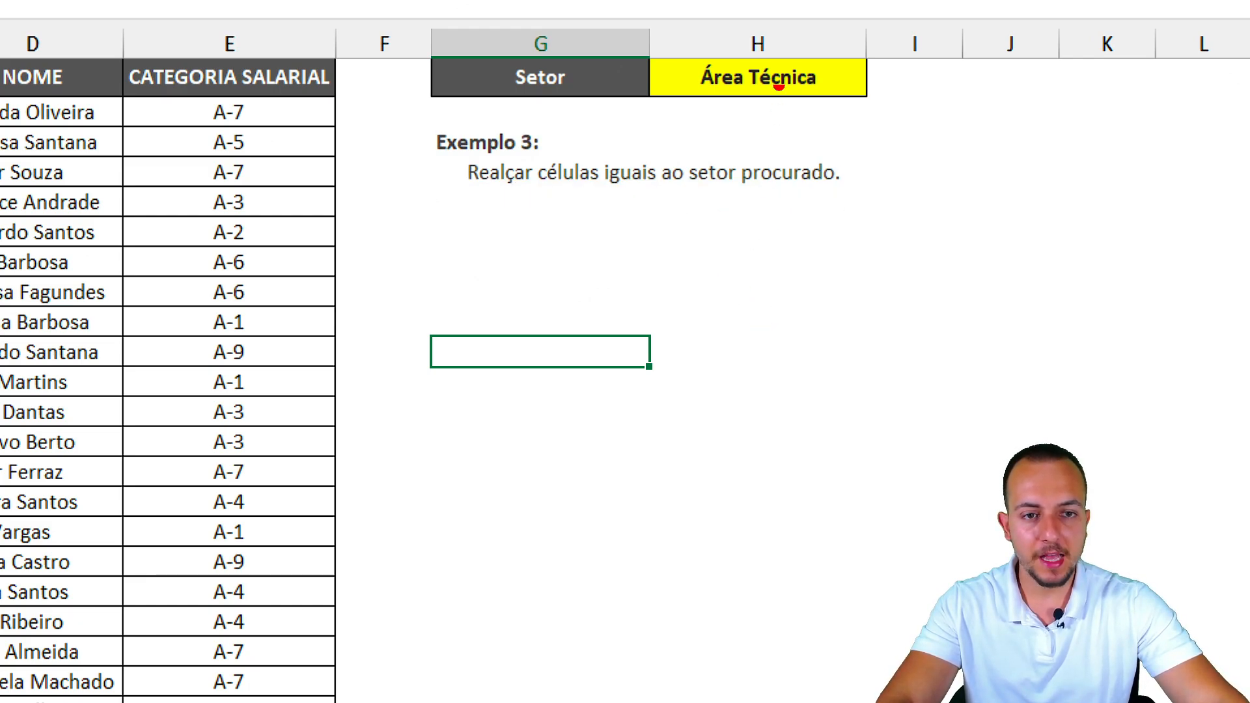
pyautogui.moveTo(816, 33)
pyautogui.mouseDown()
pyautogui.moveTo(622, 70)
pyautogui.moveTo(635, 71)
pyautogui.mouseUp()
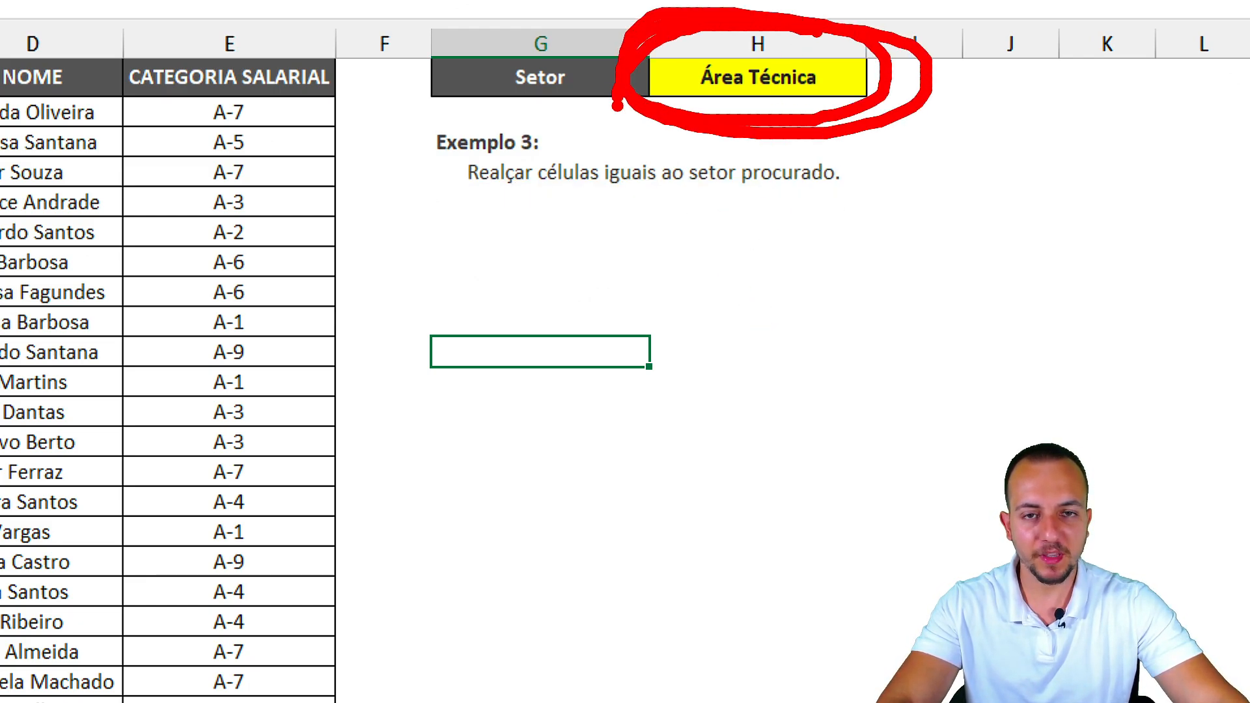
pyautogui.press('Escape')
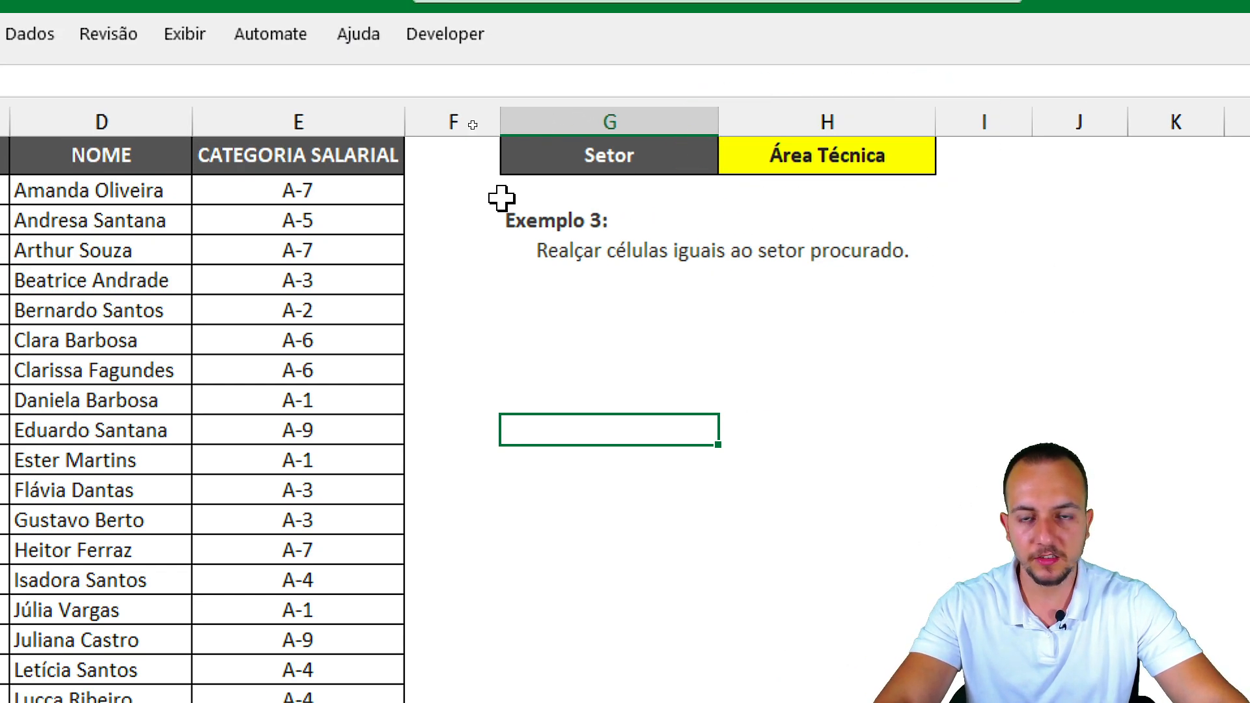
# Step: Select the data cells of the Setor column from C2, without the header, down to the table's last row
pyautogui.moveTo(460, 199); pyautogui.dragTo(446, 700)
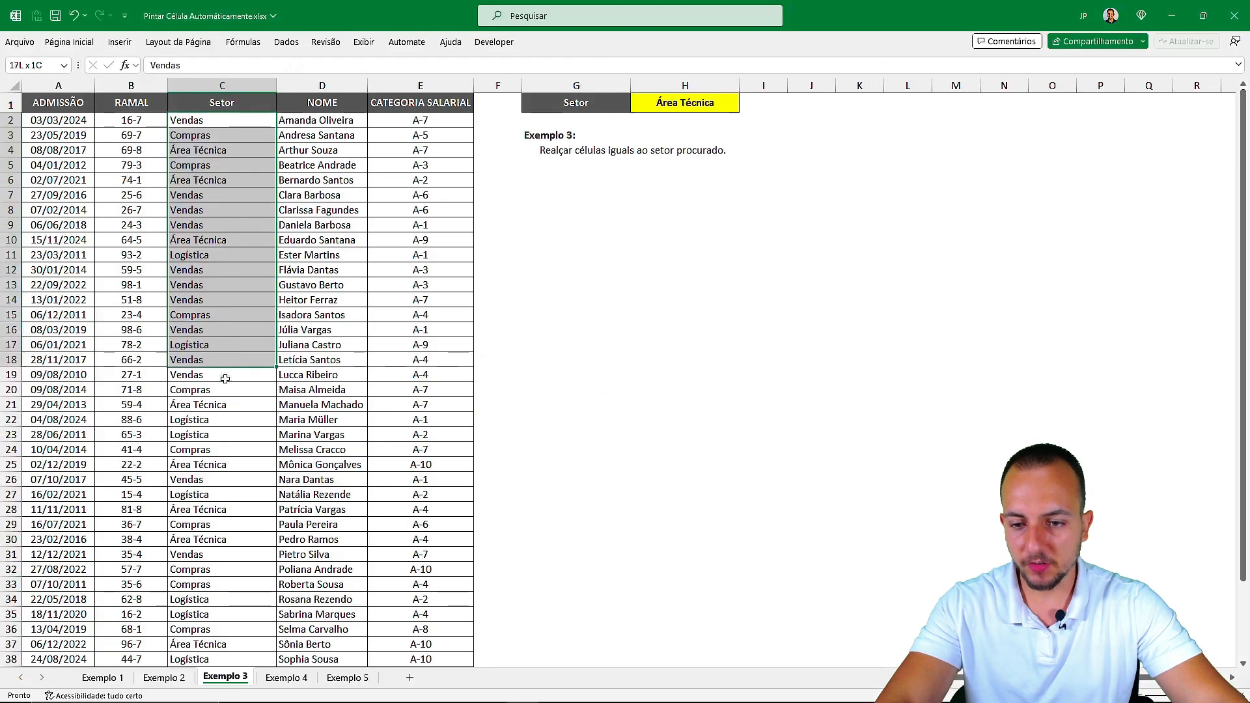
pyautogui.moveTo(224, 378); pyautogui.dragTo(218, 698)
pyautogui.moveTo(223, 645); pyautogui.dragTo(228, 642)
pyautogui.scroll(3, 243, 391)
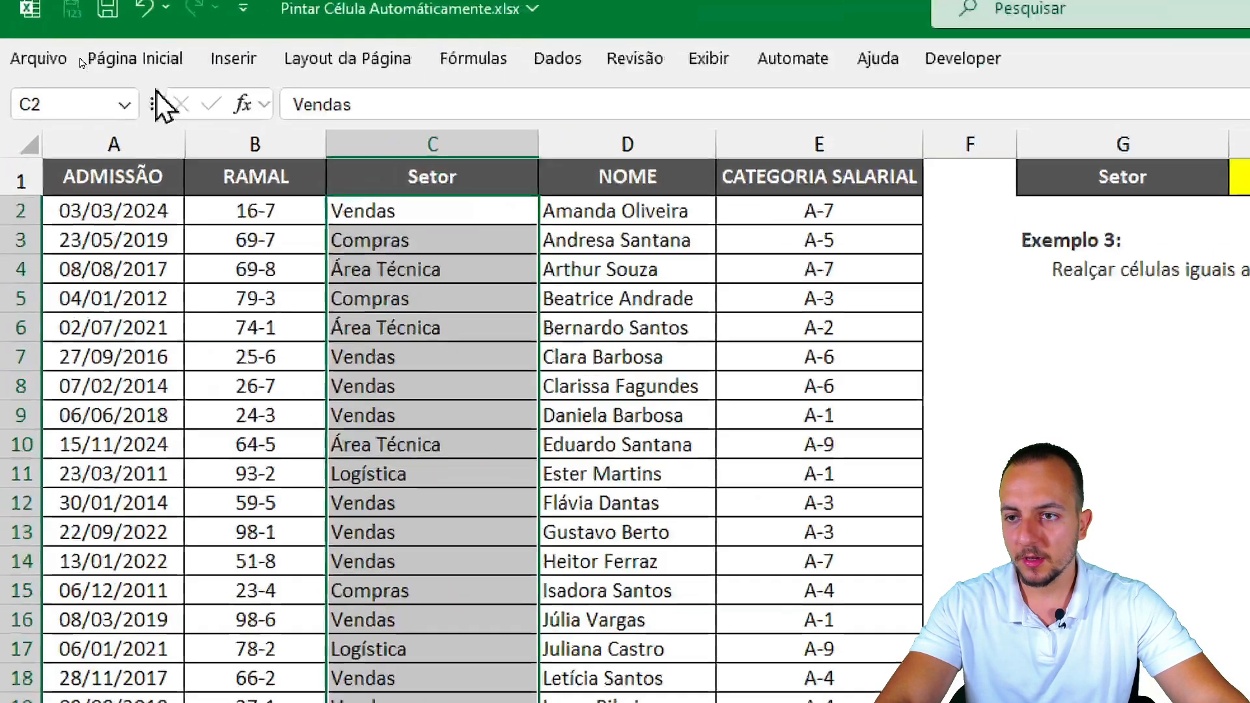
# Step: Start an "É Igual a" cell highlighting rule for the selected sectors, with =$H$1 as the comparison value
pyautogui.click(90, 47)
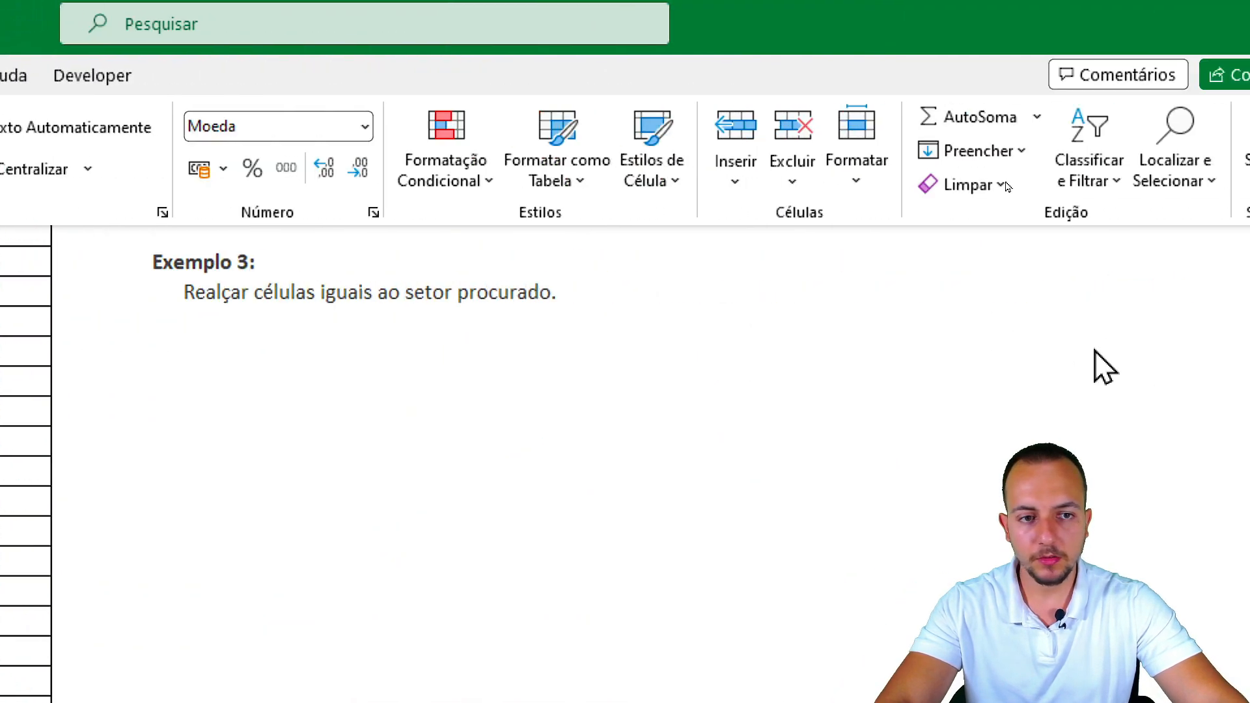
pyautogui.click(419, 183)
pyautogui.moveTo(466, 246)
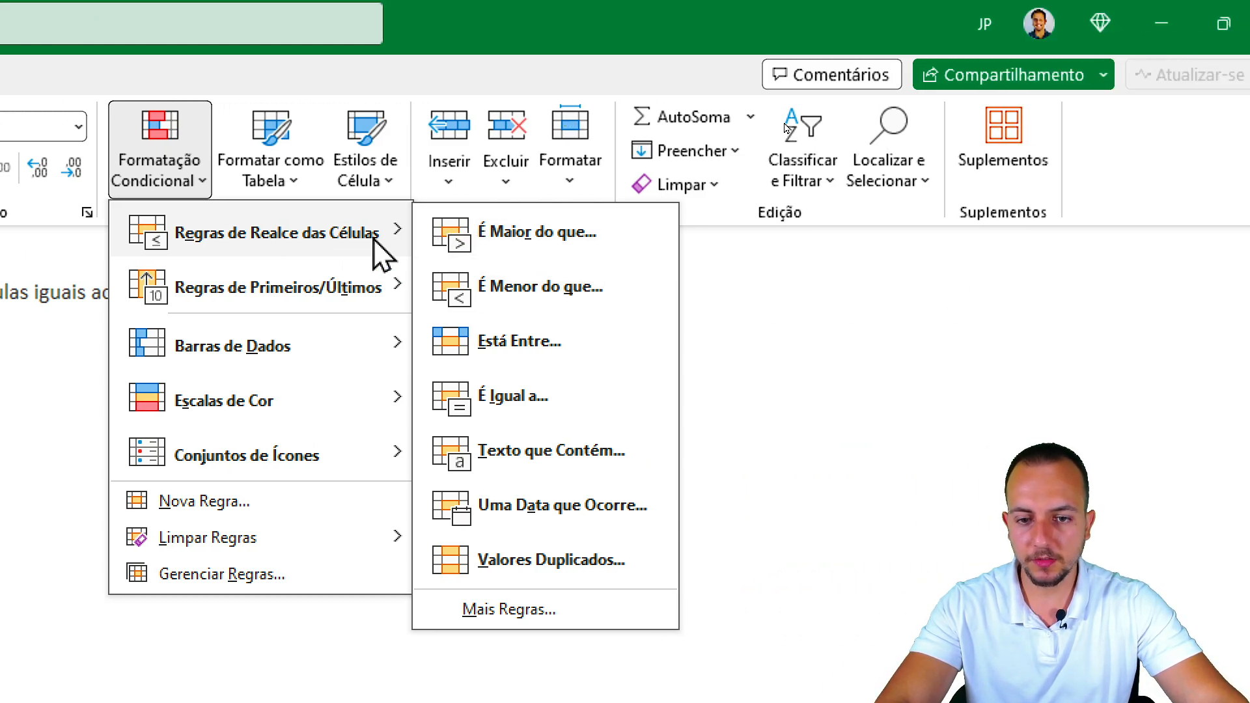
pyautogui.click(504, 397)
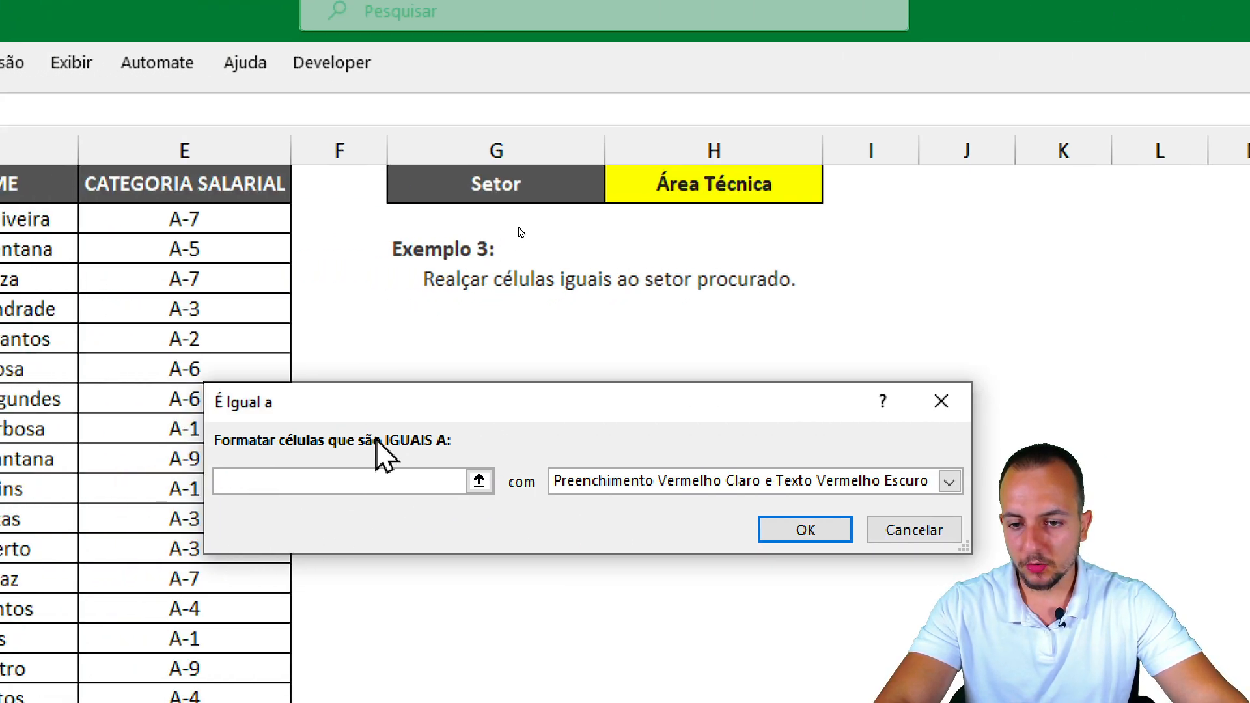
pyautogui.moveTo(406, 404); pyautogui.dragTo(523, 345)
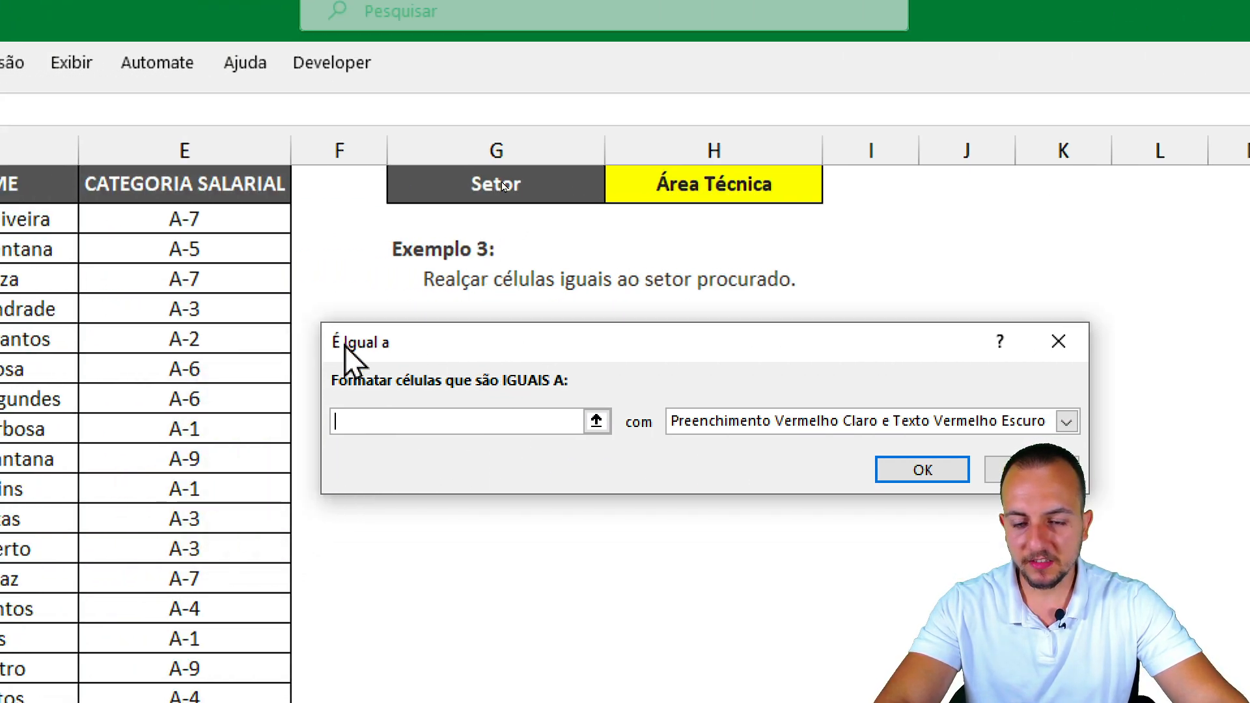
pyautogui.click(768, 185)
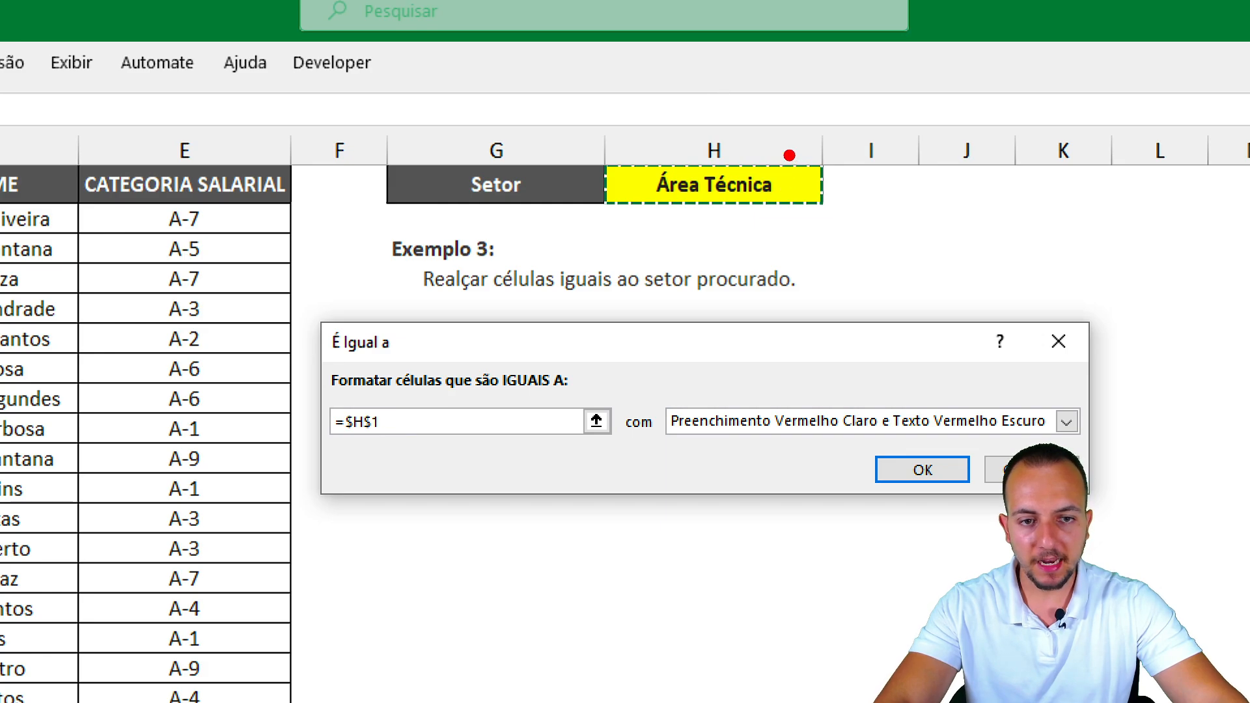
pyautogui.moveTo(604, 161); pyautogui.dragTo(825, 206)
pyautogui.moveTo(821, 215); pyautogui.dragTo(943, 253)
pyautogui.moveTo(389, 375)
pyautogui.mouseDown()
pyautogui.moveTo(459, 387)
pyautogui.moveTo(321, 424)
pyautogui.mouseUp()
pyautogui.press('Escape')
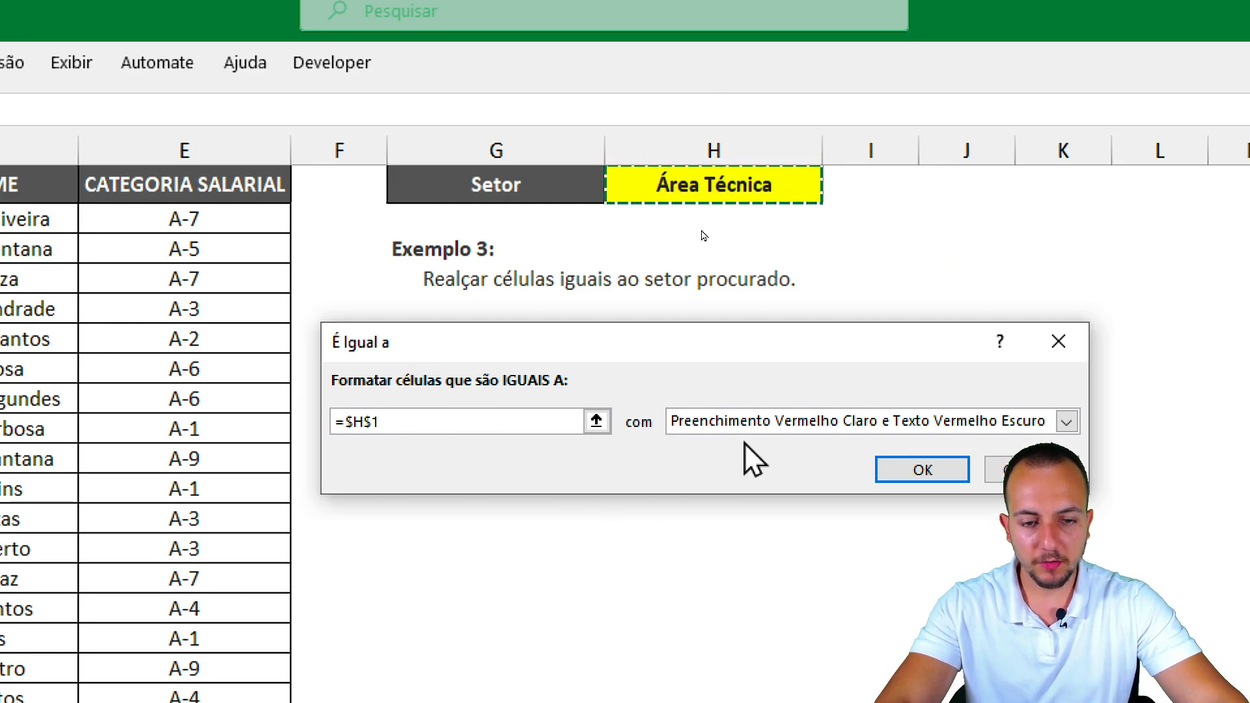
# Step: Give the rule the format "Preenchimento Amarelo e Texto Amarelo Escuro", apply it and deselect the column
pyautogui.click(821, 423)
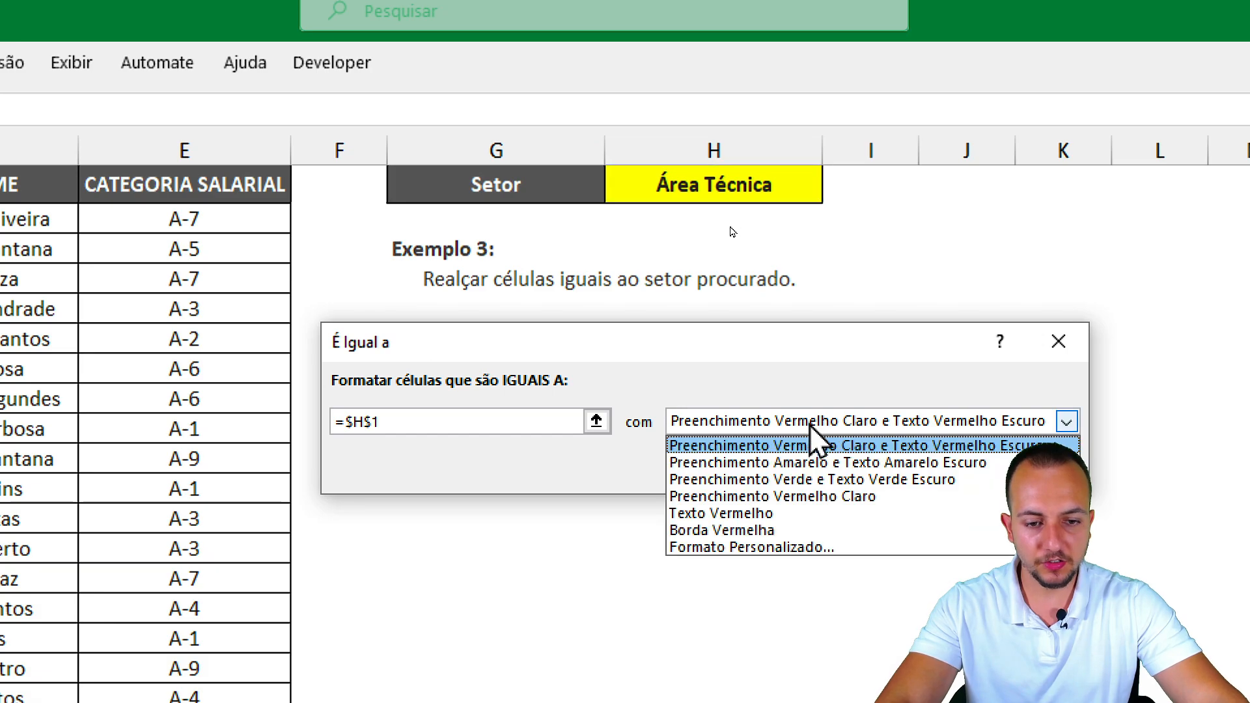
pyautogui.click(822, 464)
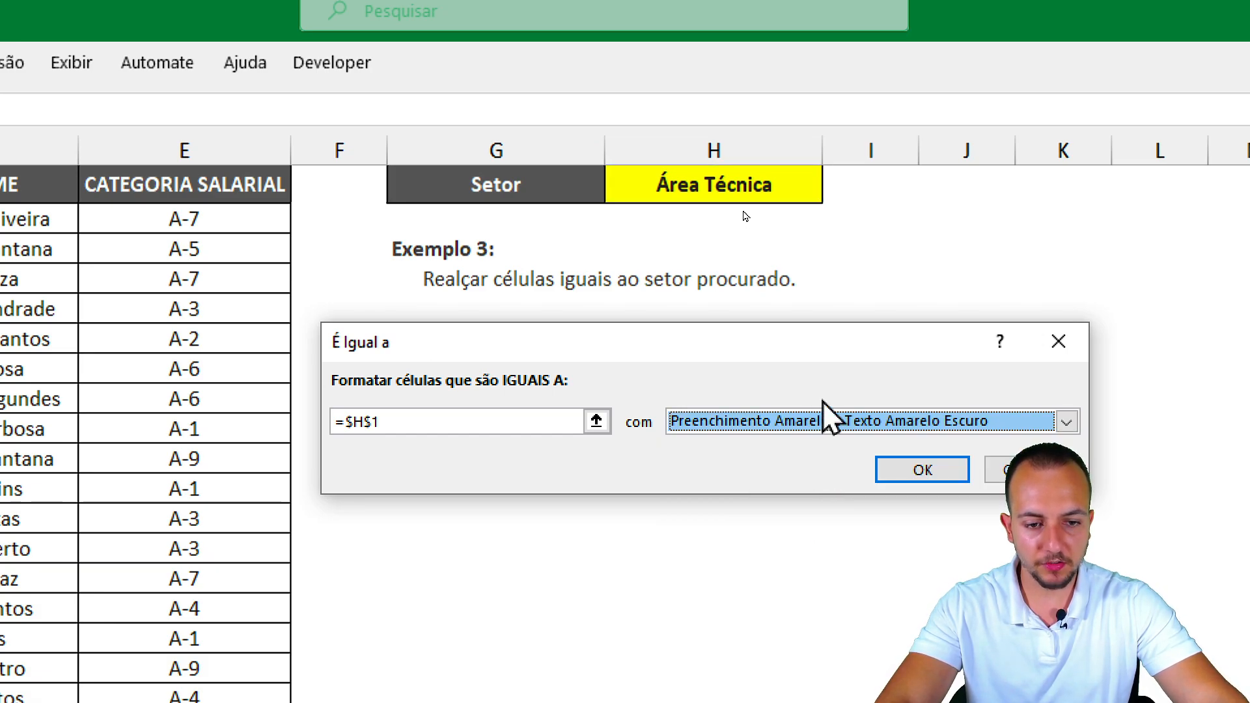
pyautogui.click(921, 468)
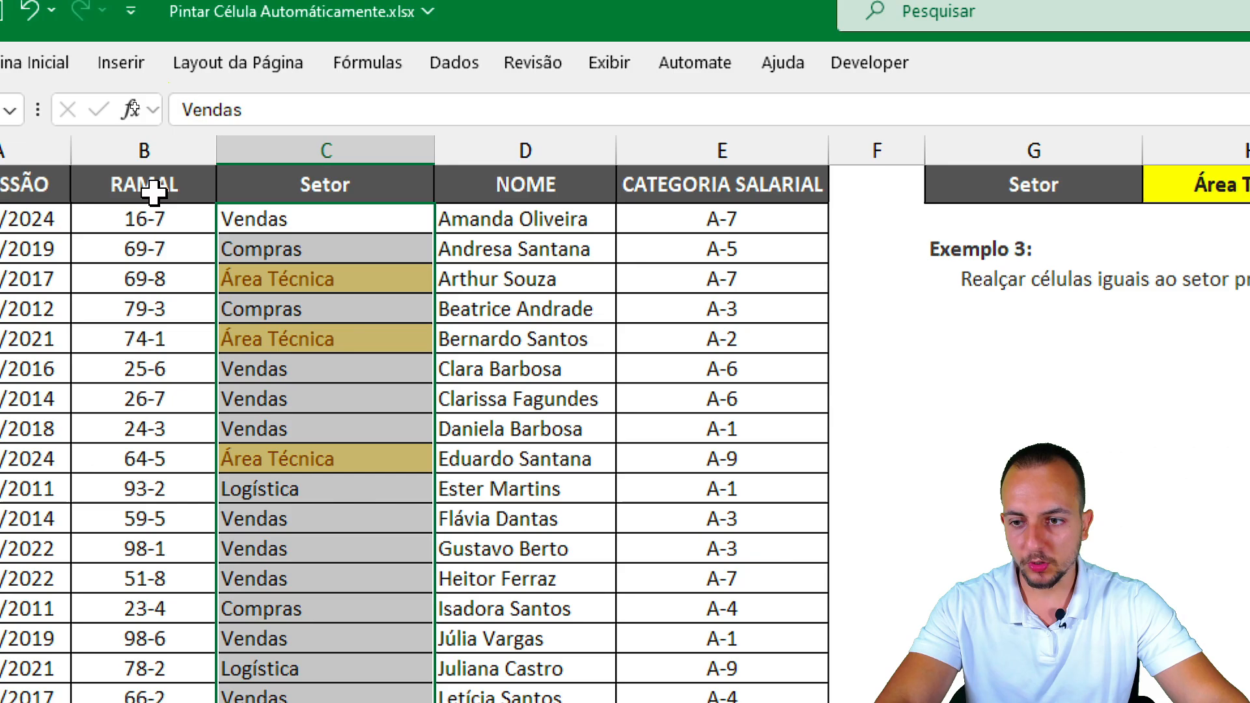
pyautogui.click(148, 186)
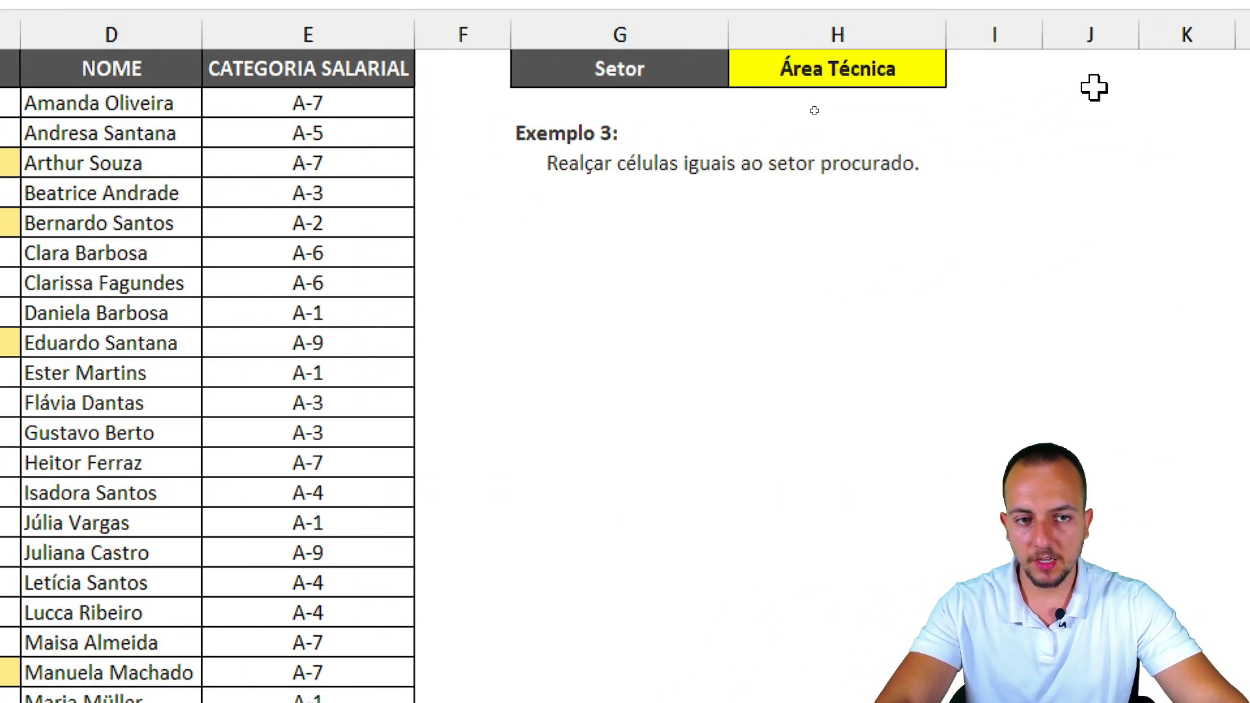
# Step: Set the searched sector in H1 to Compras from the cell's list of options
pyautogui.click(875, 79)
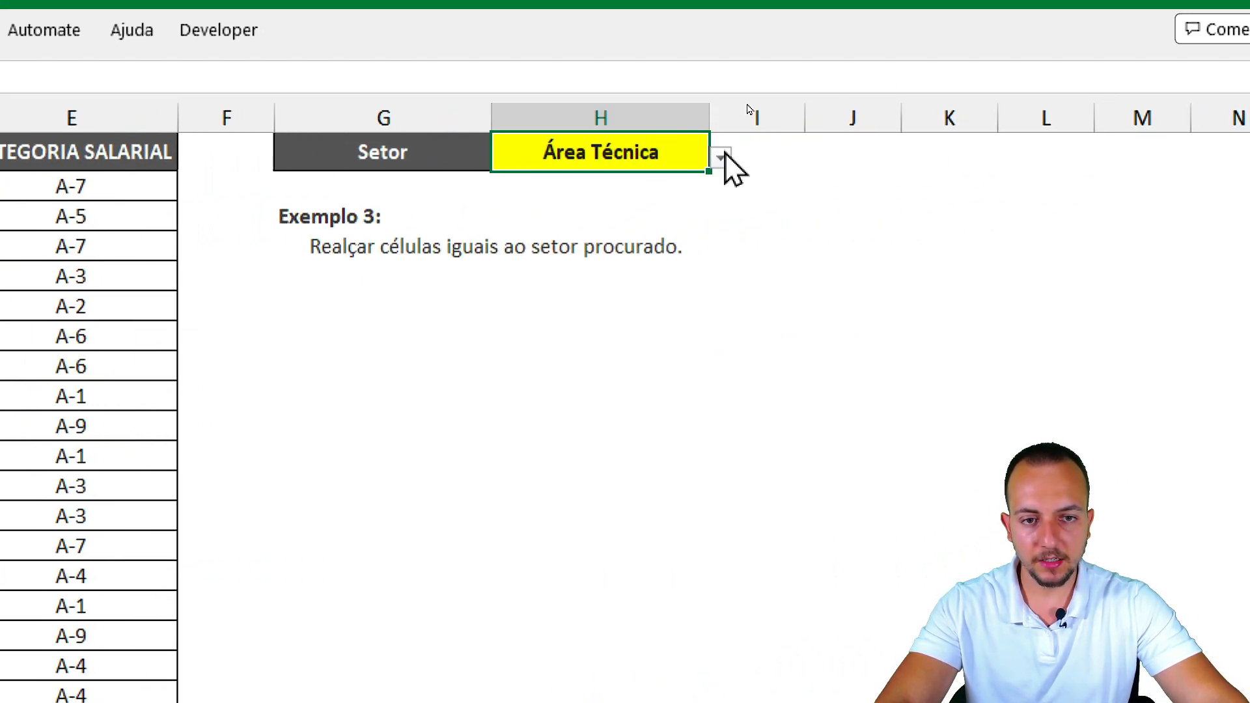
pyautogui.click(958, 74)
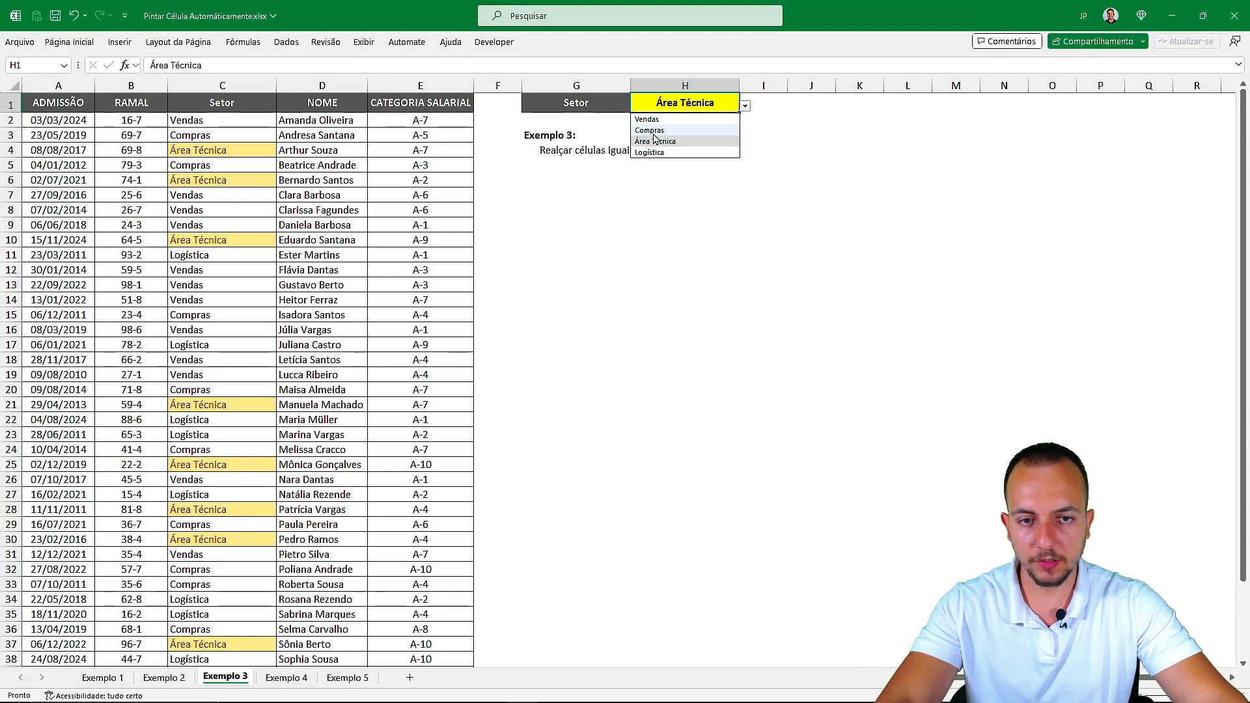
pyautogui.click(651, 131)
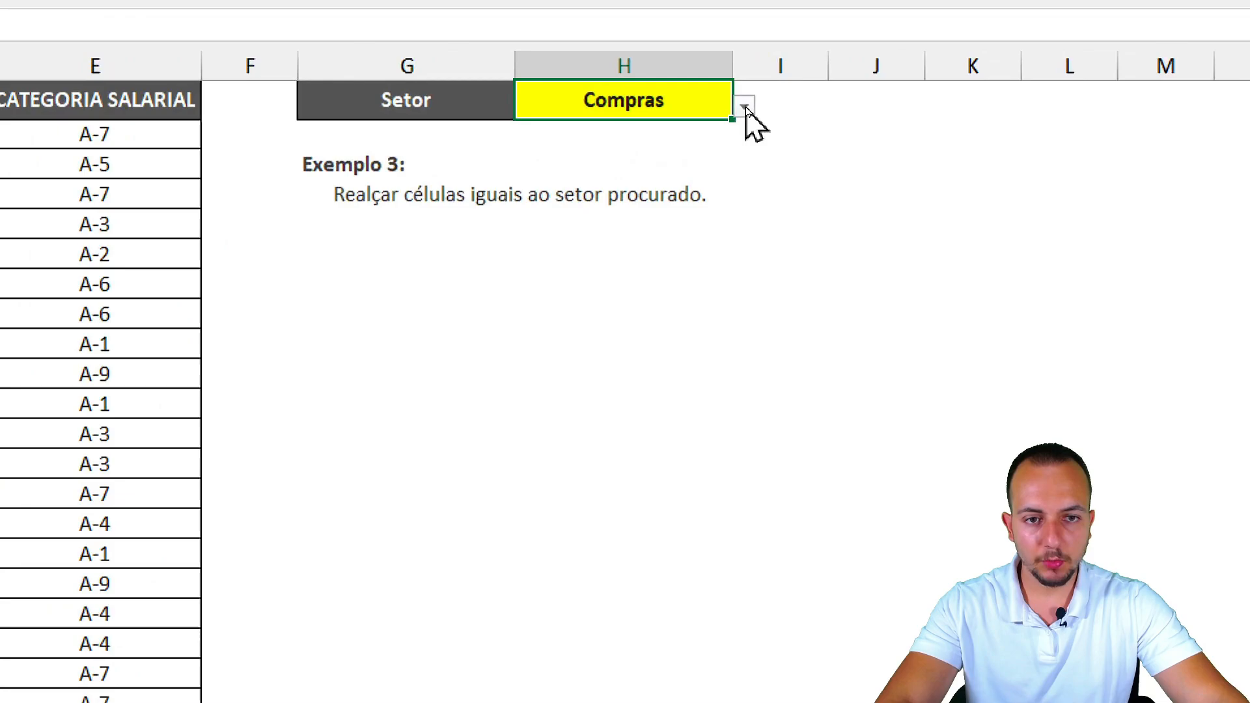
# Step: Set the searched sector in H1 to Logística from the cell's list of options and review the Setor column
pyautogui.click(744, 107)
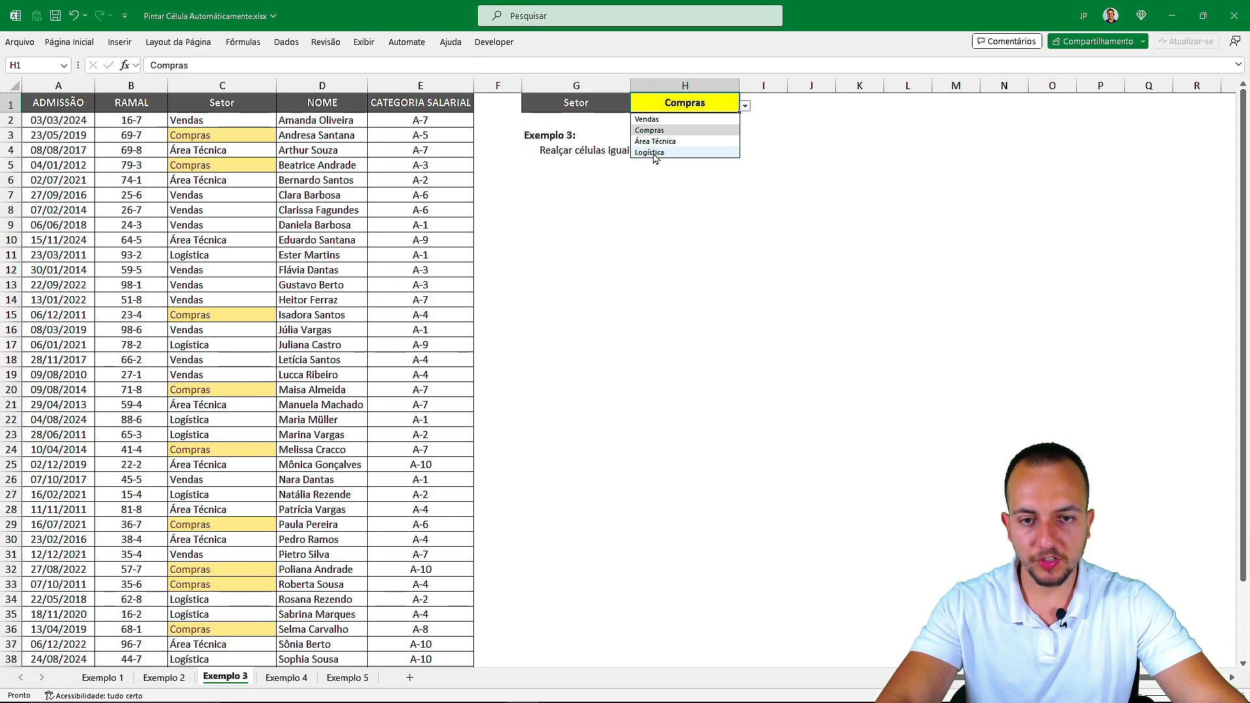
pyautogui.click(651, 152)
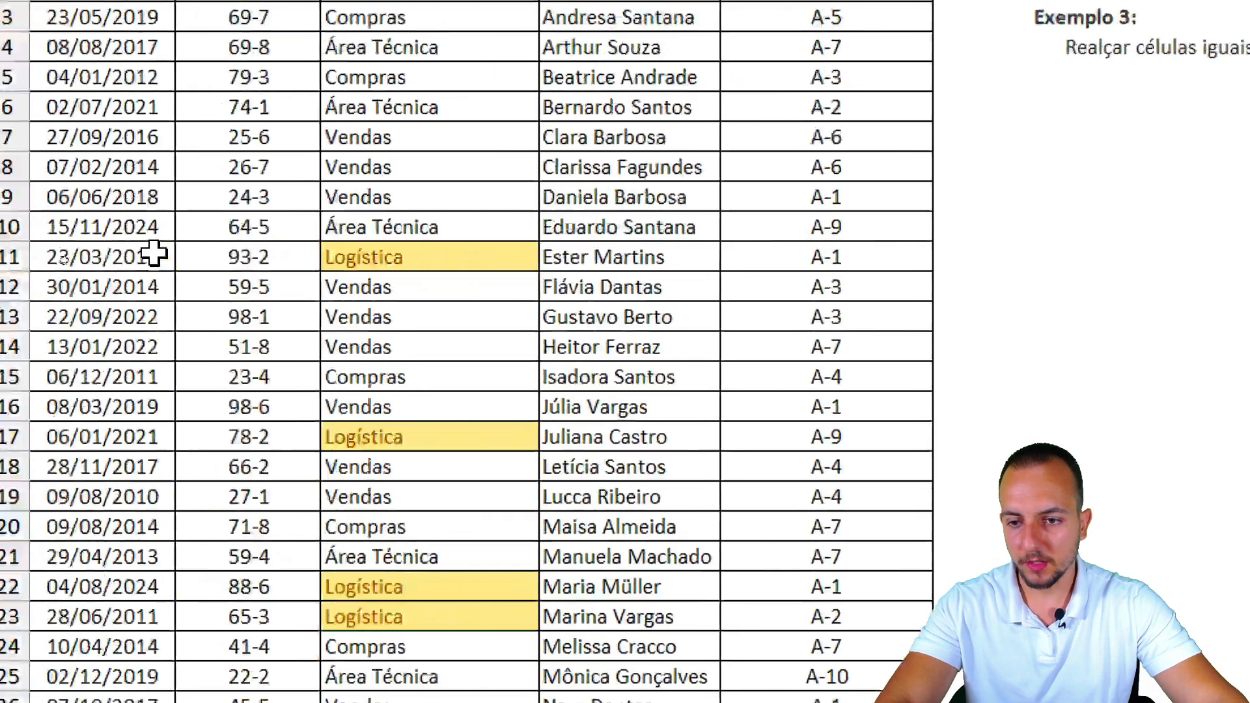
pyautogui.scroll(-6, 88, 352)
pyautogui.scroll(4, 88, 354)
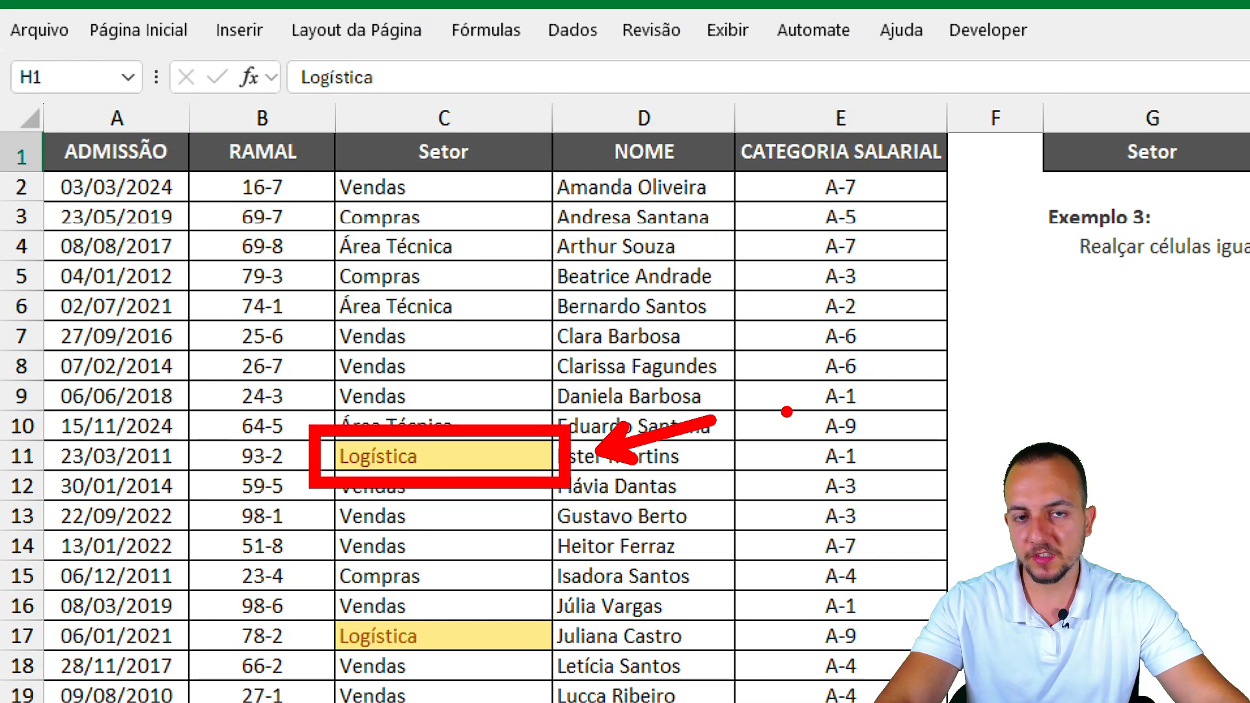
pyautogui.click(164, 163)
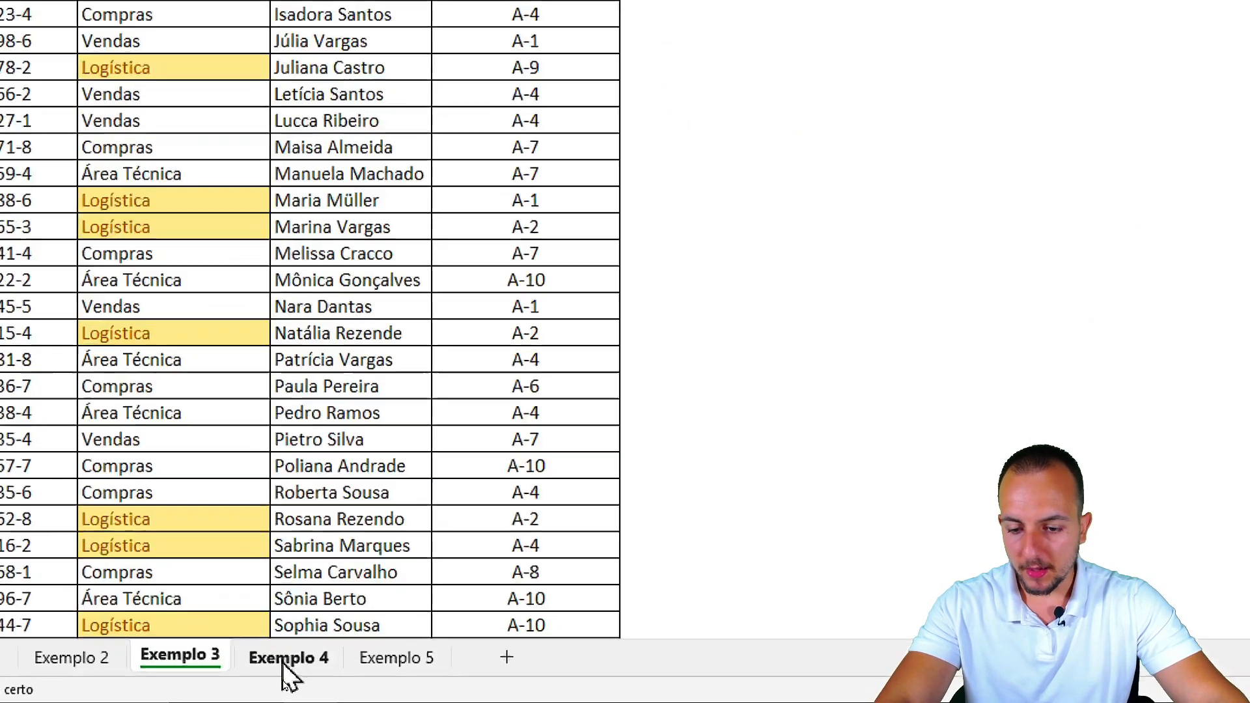
# Step: Switch to sheet Exemplo 4 and select the Tempo de Entrega ratings from B7 to B18, without the header
pyautogui.click(286, 677)
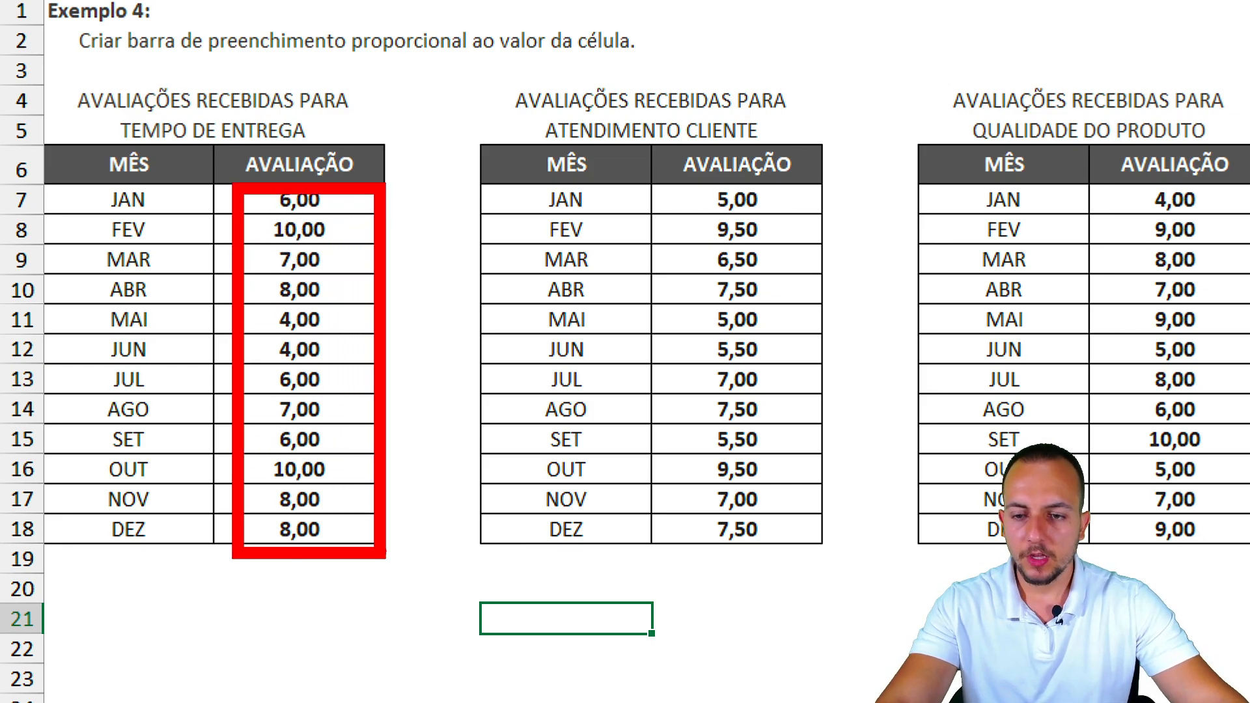
pyautogui.scroll(-1, 427, 611)
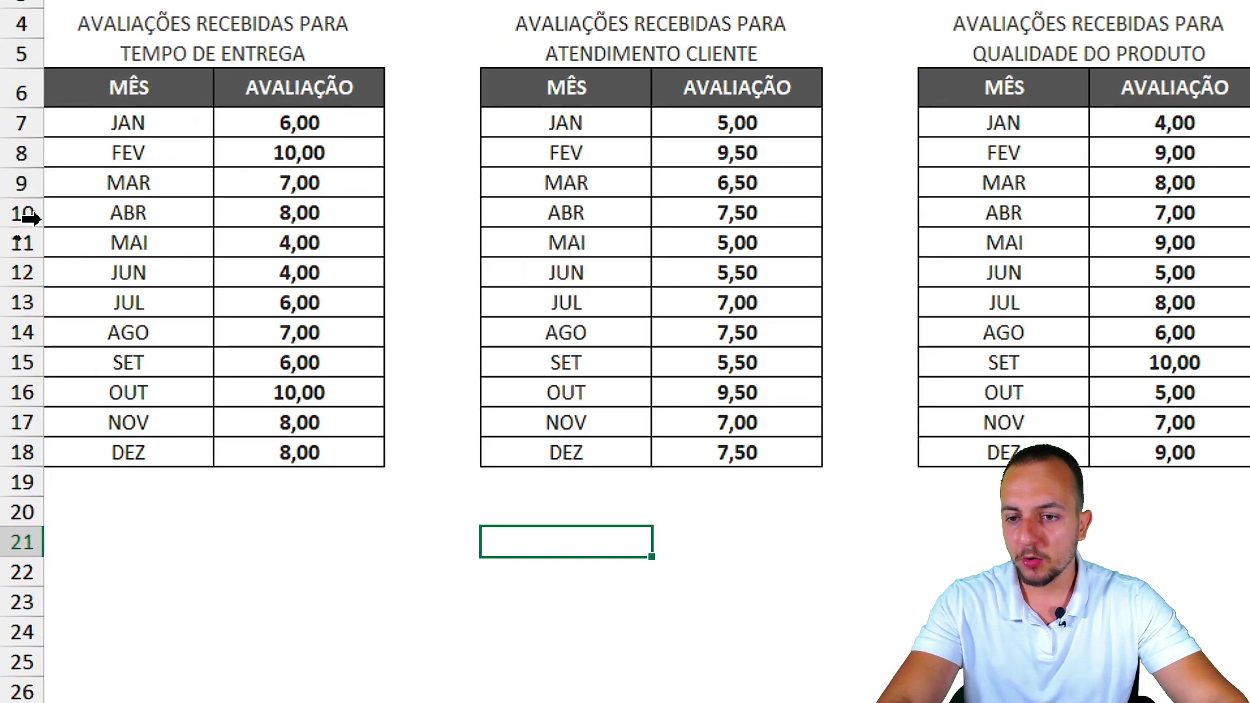
pyautogui.moveTo(135, 191); pyautogui.dragTo(142, 317)
pyautogui.moveTo(283, 443); pyautogui.dragTo(289, 519)
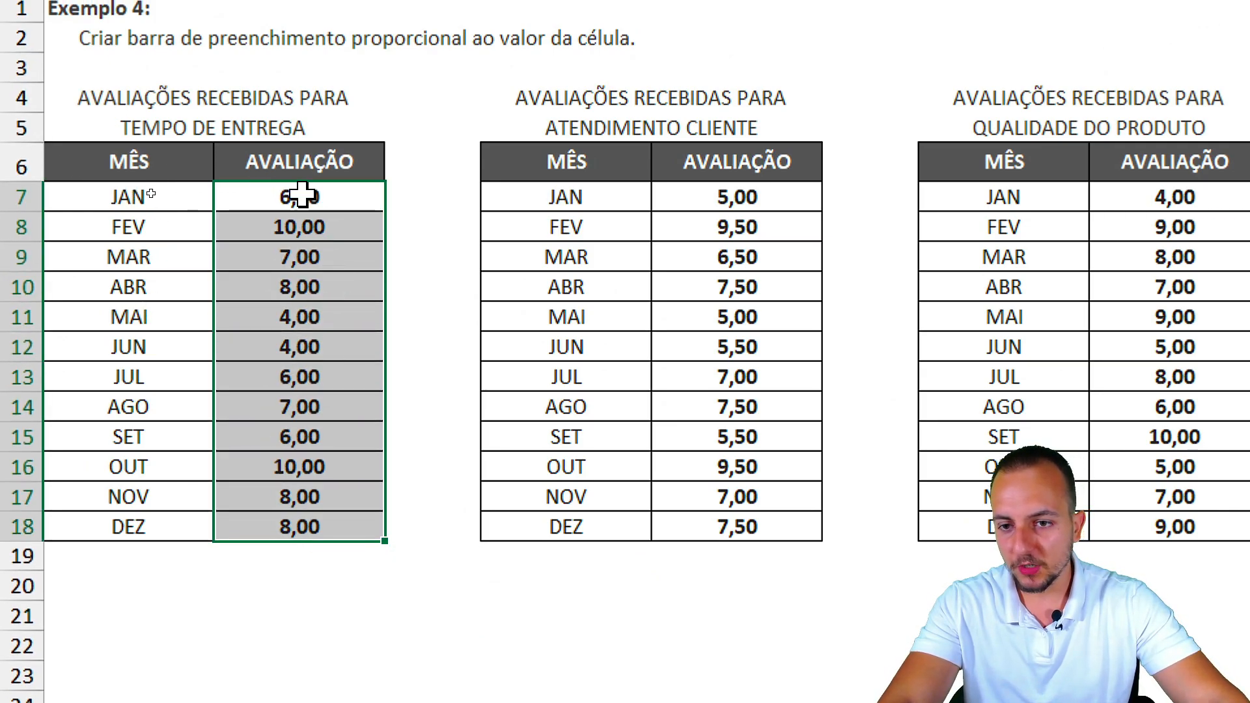
pyautogui.moveTo(299, 195); pyautogui.dragTo(290, 520)
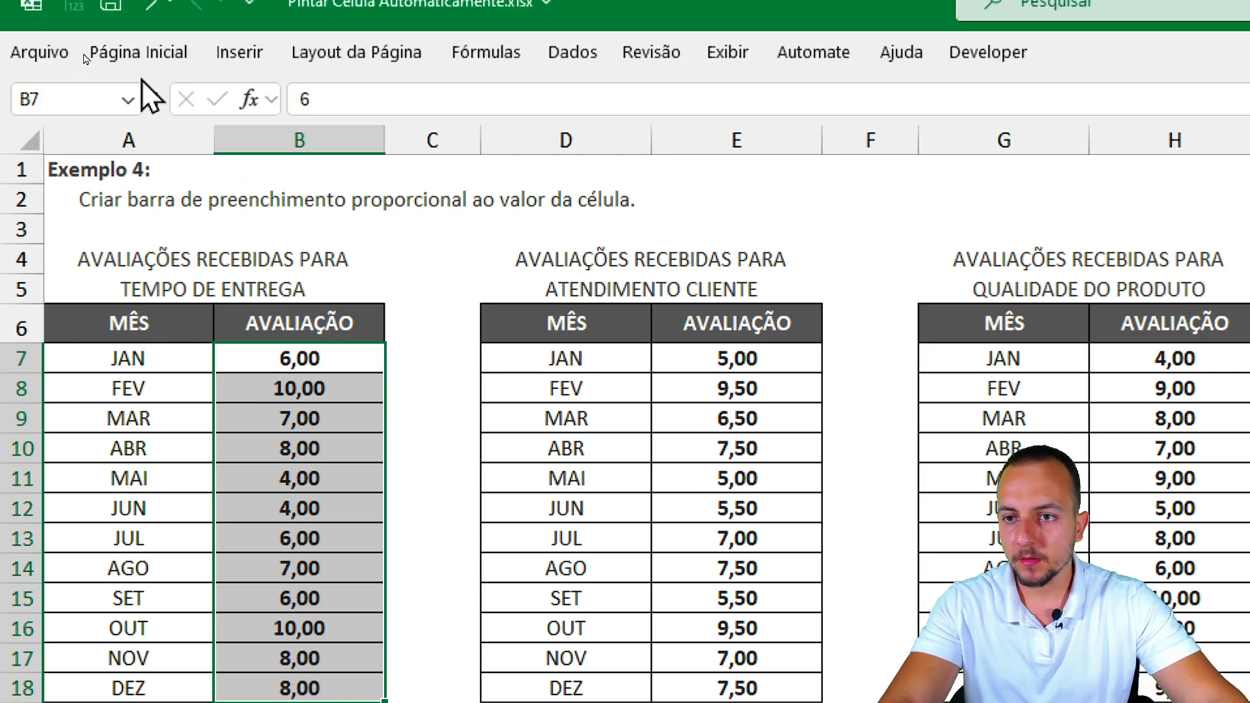
# Step: Apply the gradient conditional formatting "Barra de Dados Azul clara" to the selected Tempo de Entrega ratings and deselect them
pyautogui.click(145, 52)
pyautogui.click(995, 194)
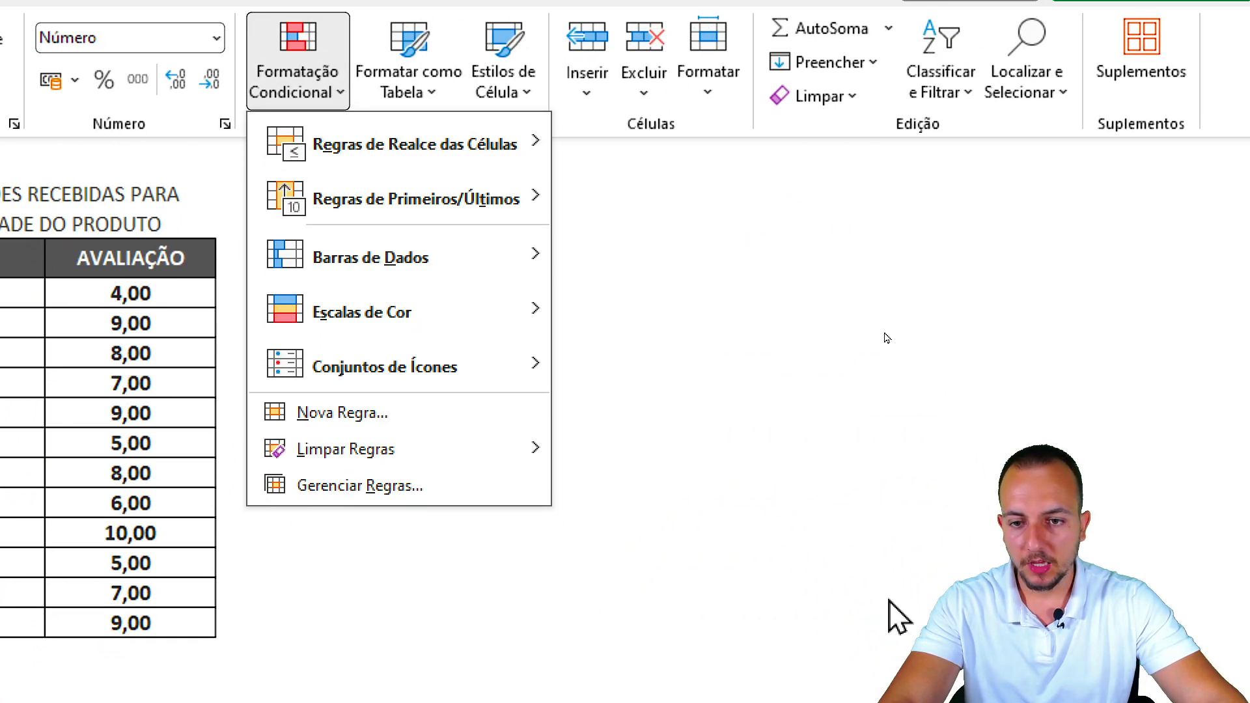
pyautogui.moveTo(391, 267)
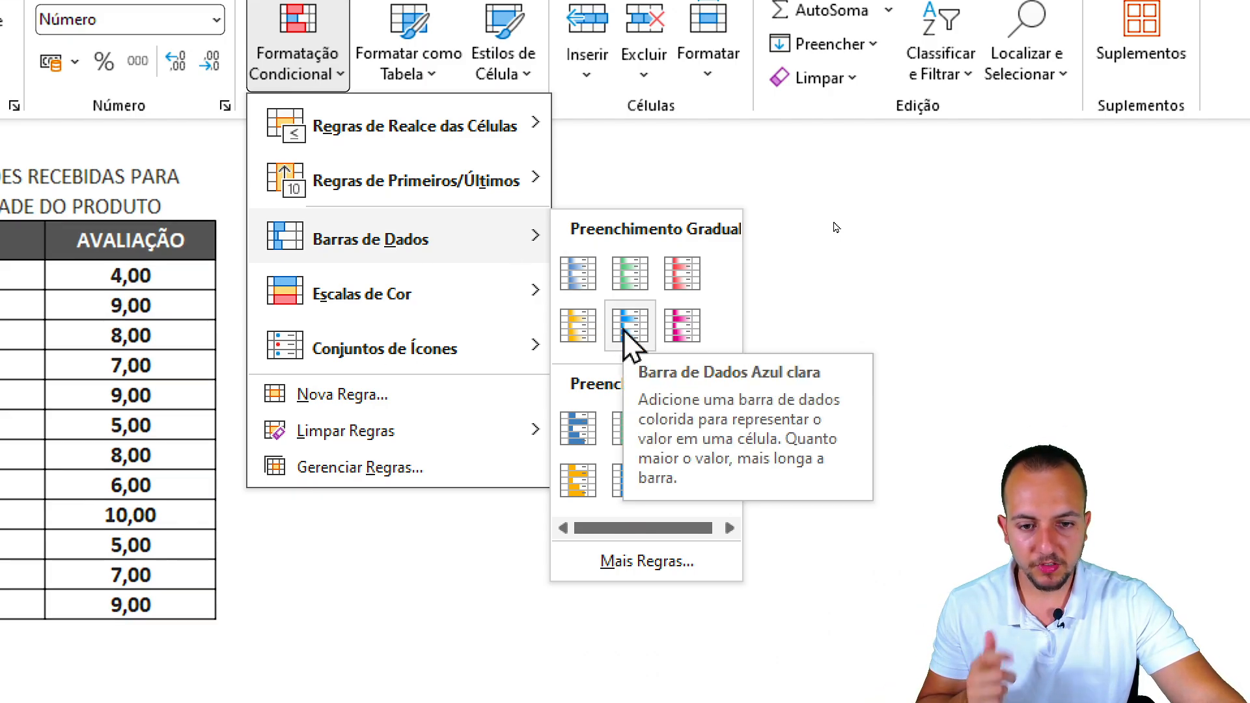
pyautogui.click(626, 326)
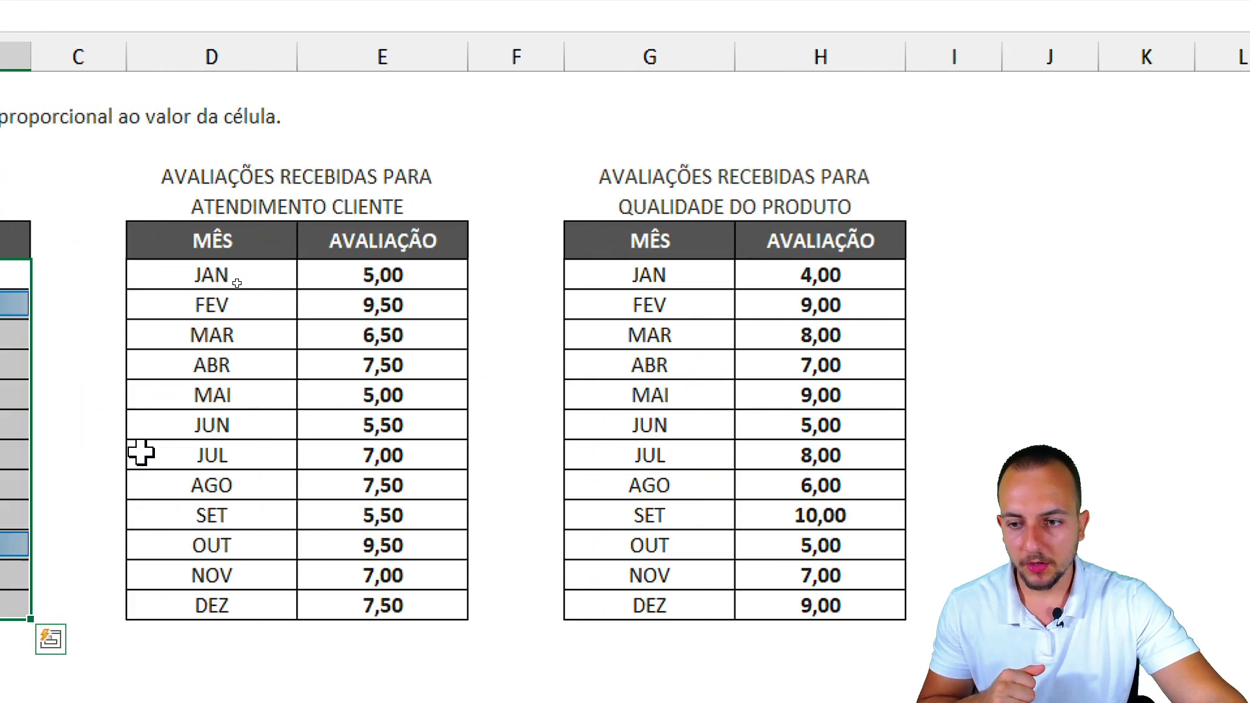
pyautogui.click(164, 257)
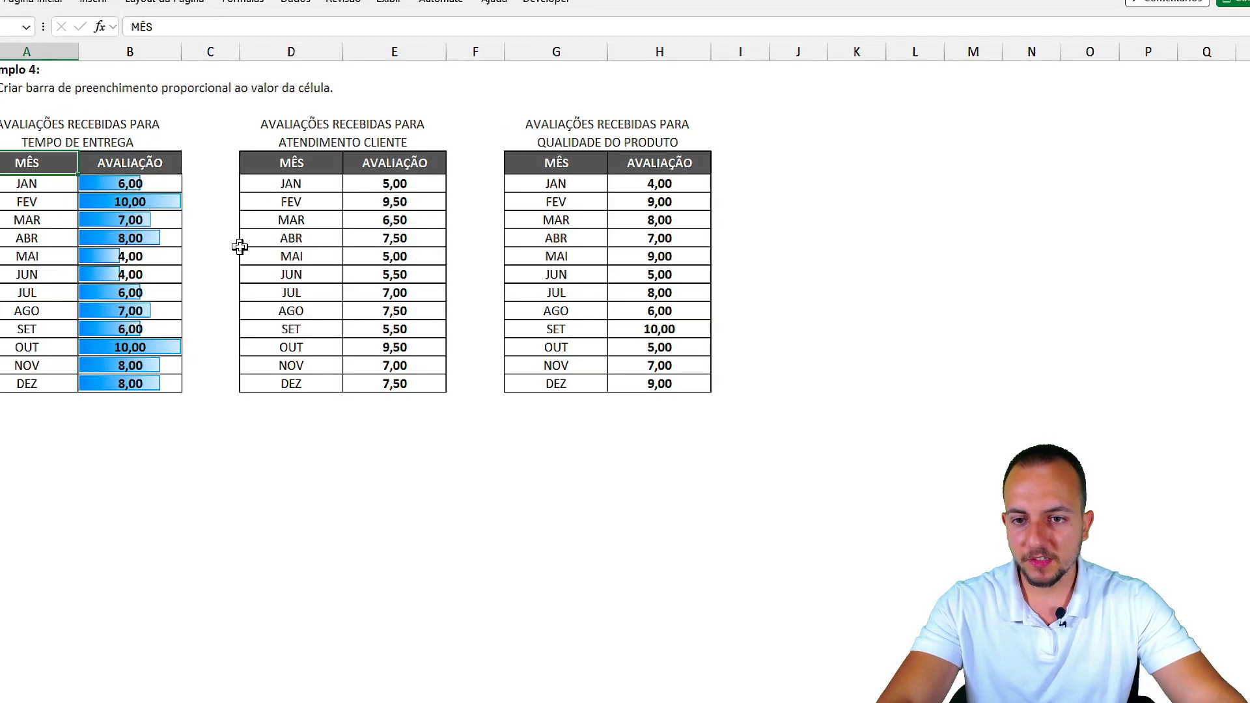
# Step: Apply the "Escala de Cores Verde - Amarela - Vermelha" to the Atendimento Cliente ratings in E7:E18
pyautogui.moveTo(366, 194); pyautogui.dragTo(356, 308)
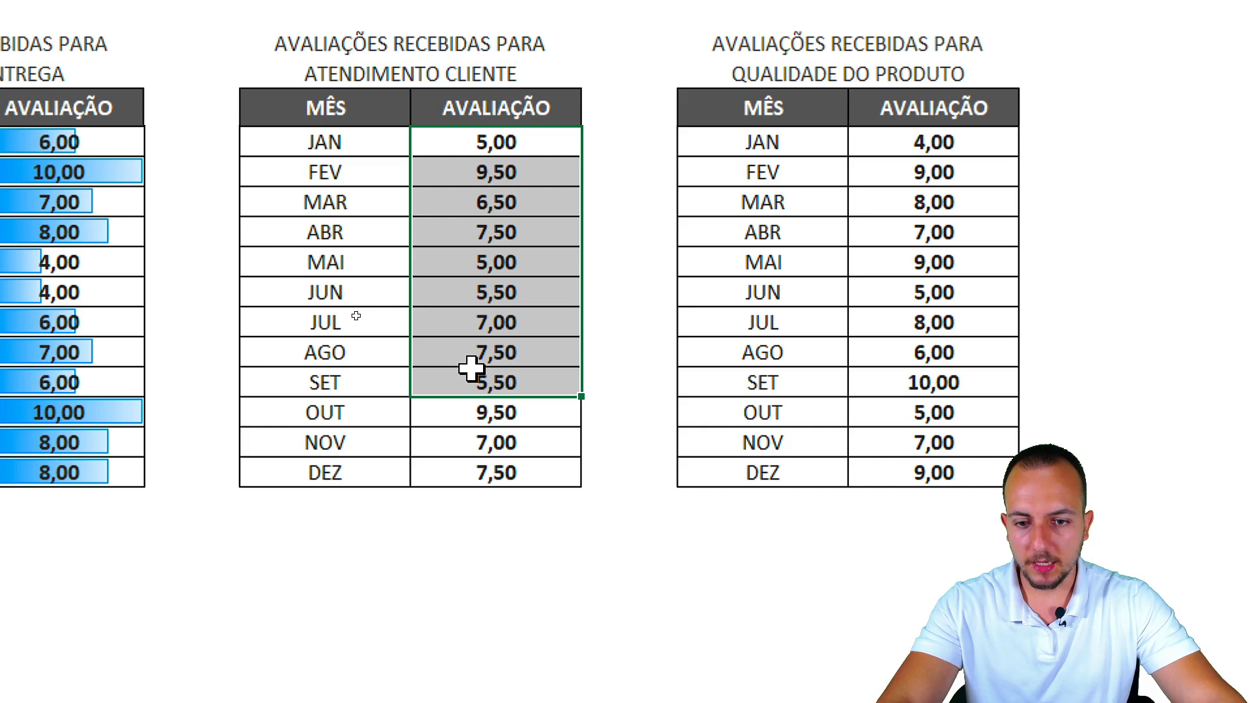
pyautogui.moveTo(471, 369); pyautogui.dragTo(466, 475)
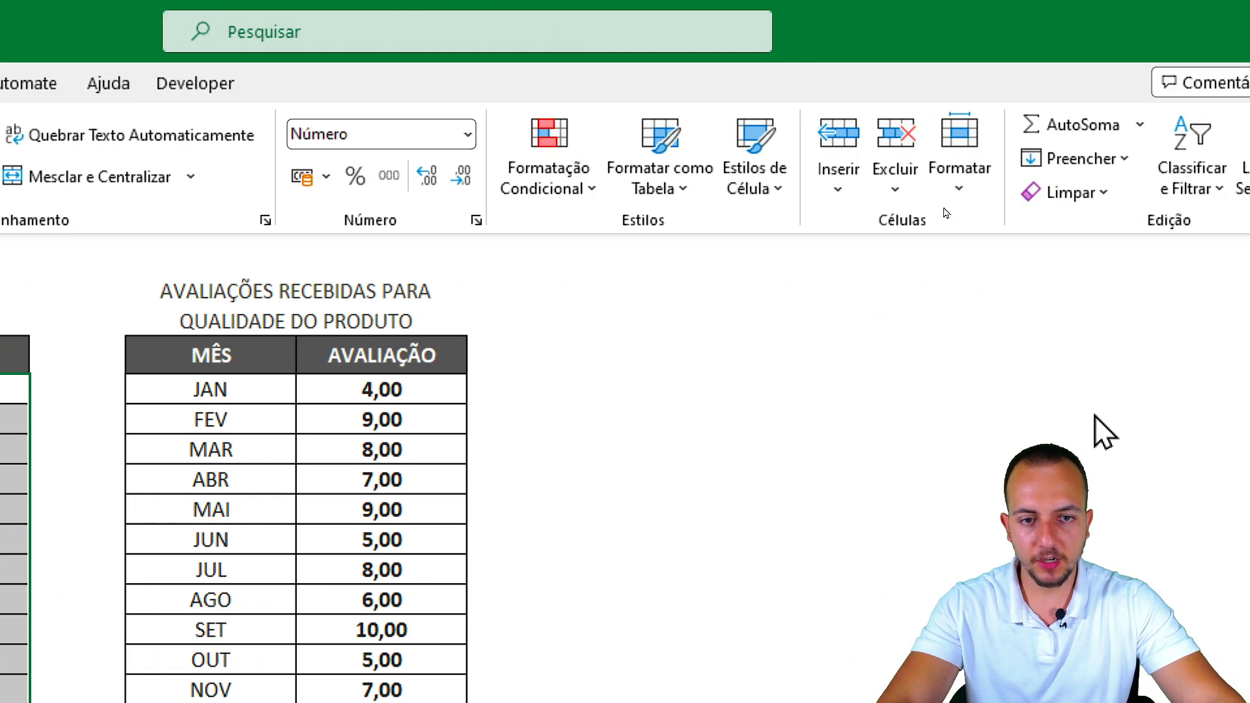
pyautogui.click(592, 195)
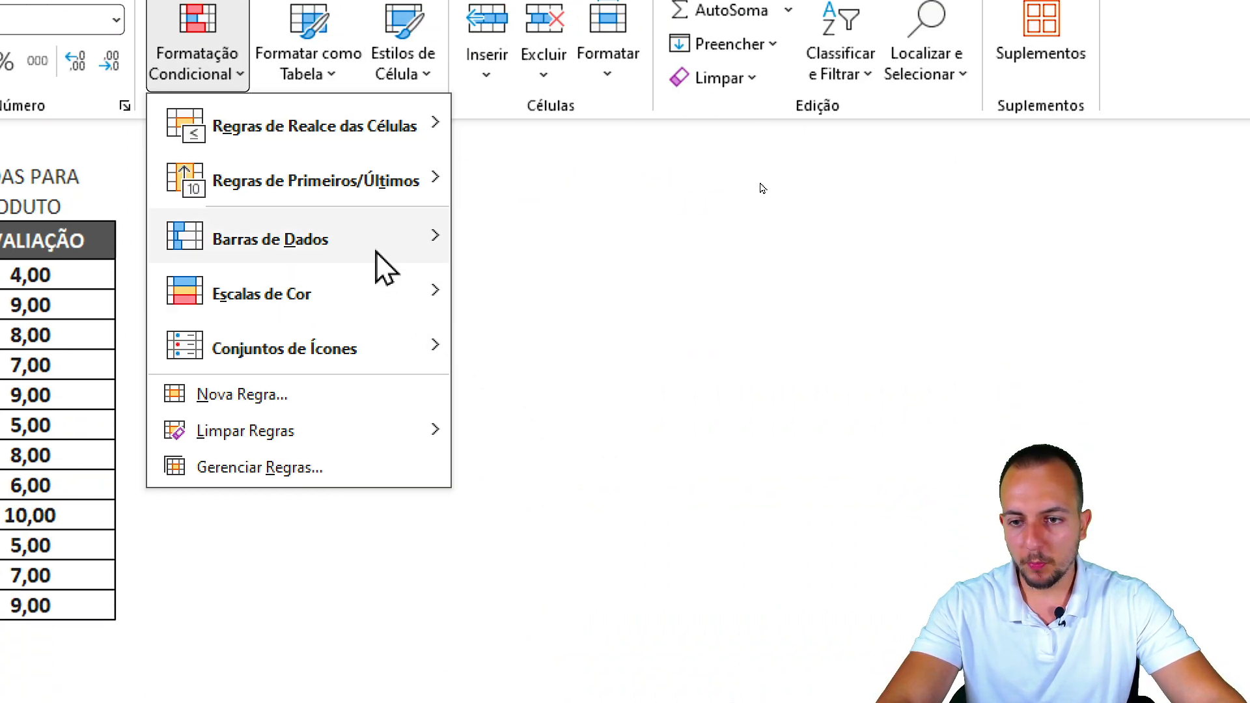
pyautogui.moveTo(384, 267)
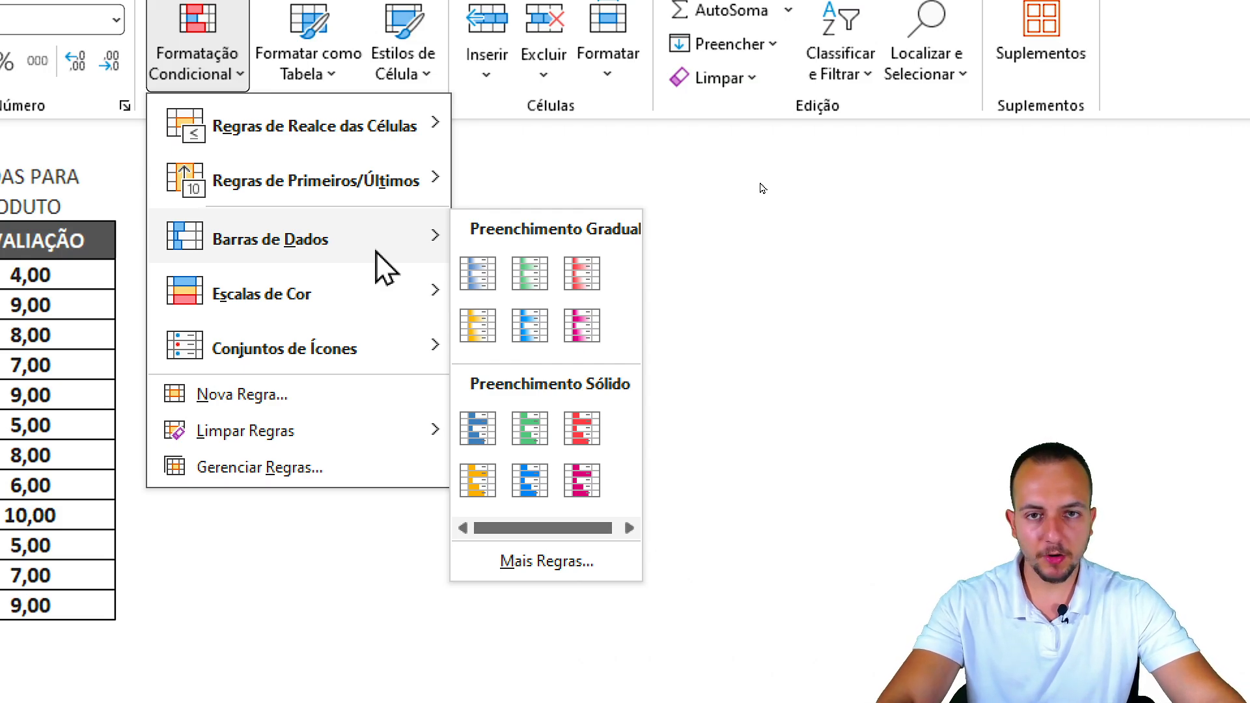
pyautogui.moveTo(330, 329)
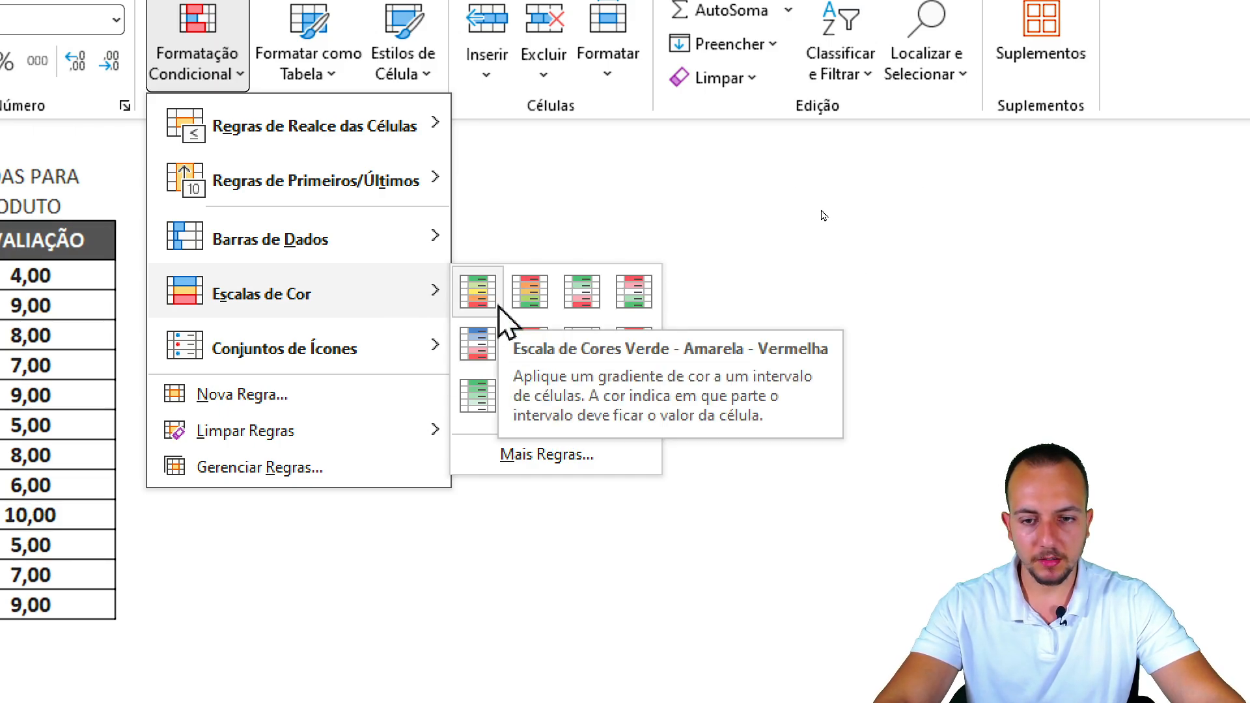
pyautogui.click(495, 306)
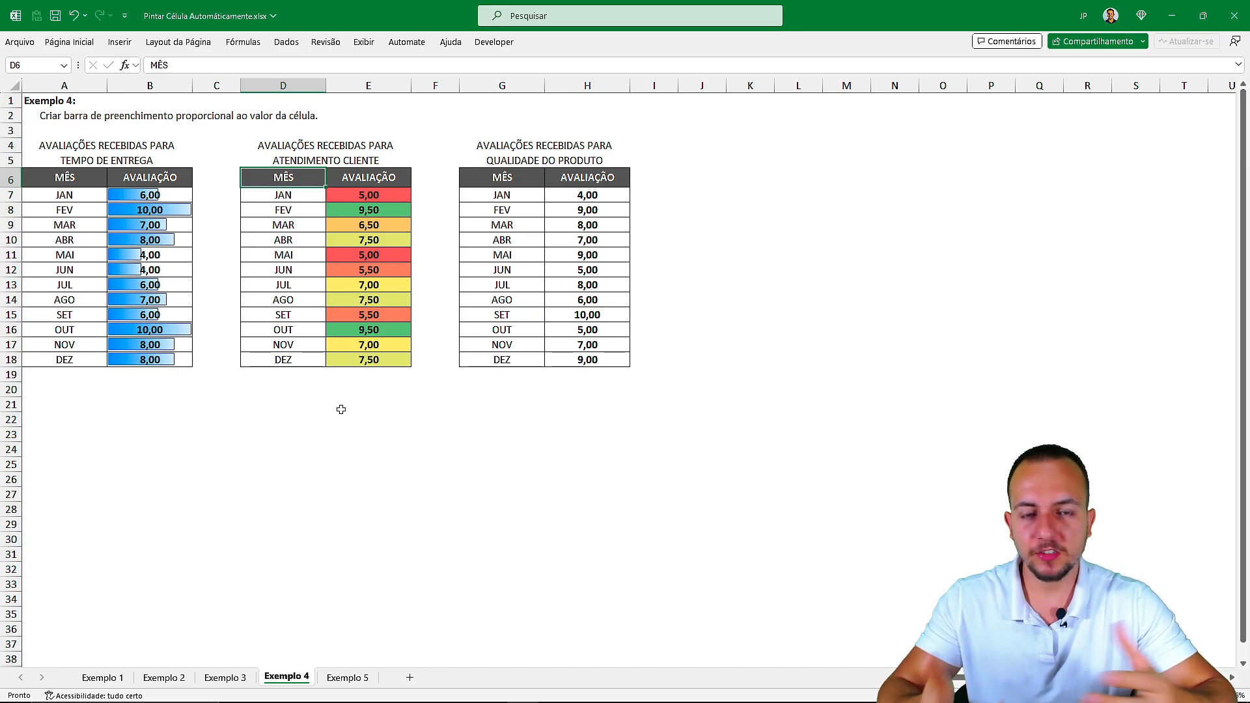
# Step: Apply the directional icon set with green triangle, yellow dash and red triangle to the Qualidade do Produto ratings in H7:H18 and deselect them
pyautogui.moveTo(598, 194); pyautogui.dragTo(587, 358)
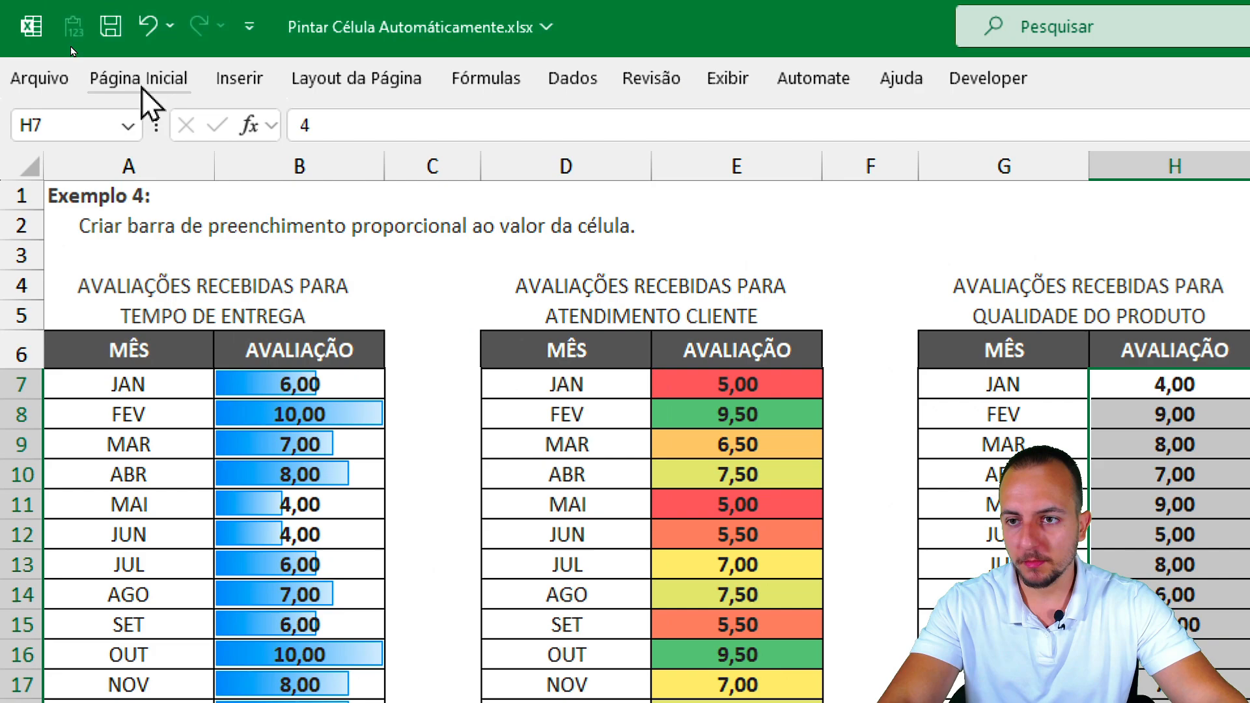
pyautogui.click(142, 88)
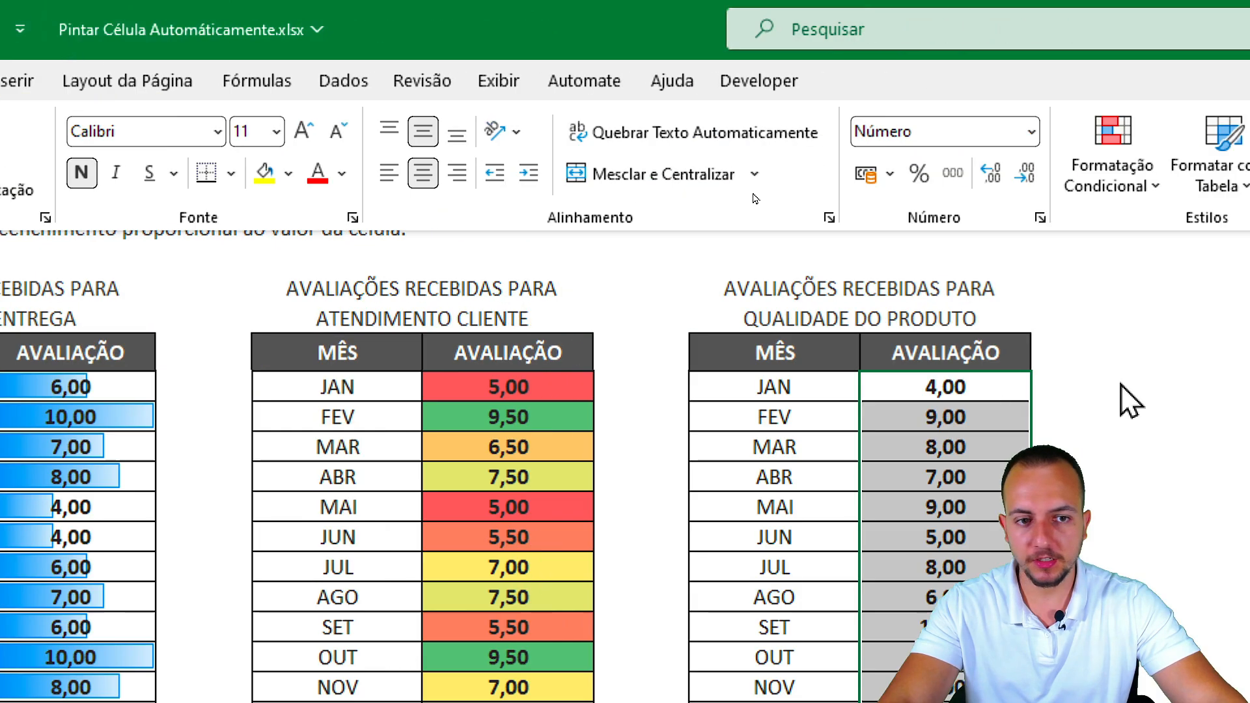
pyautogui.click(522, 153)
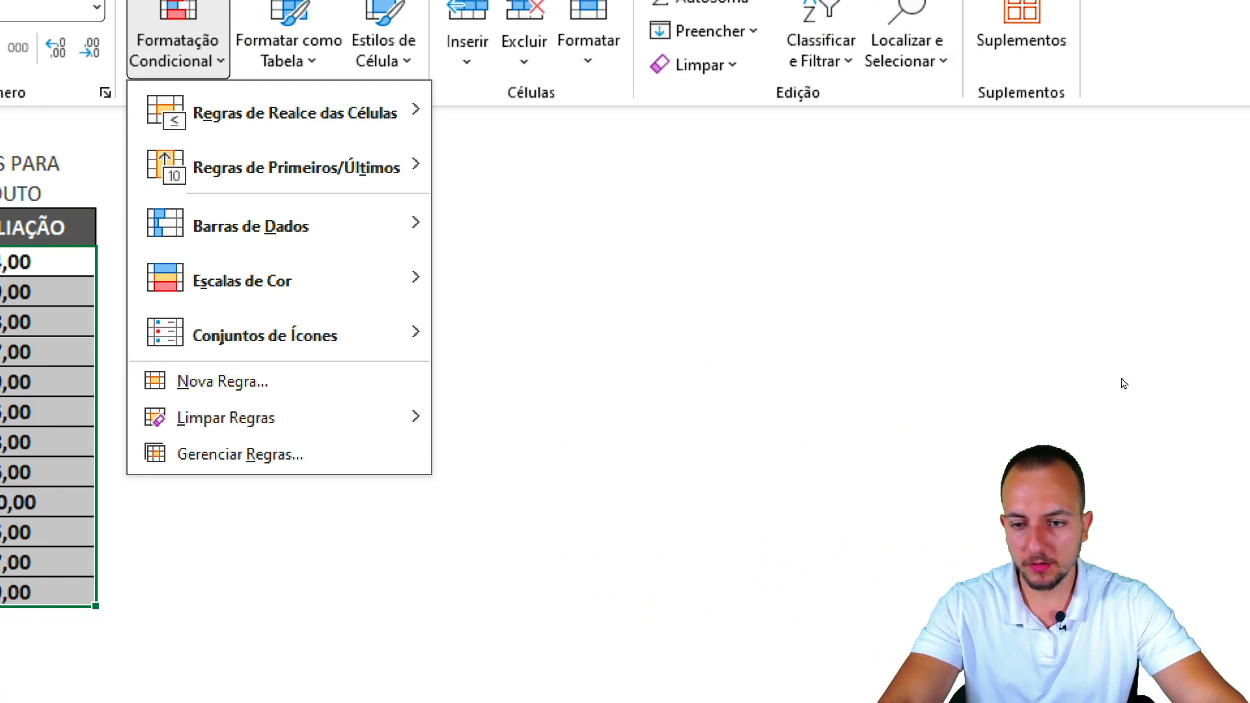
pyautogui.moveTo(620, 420)
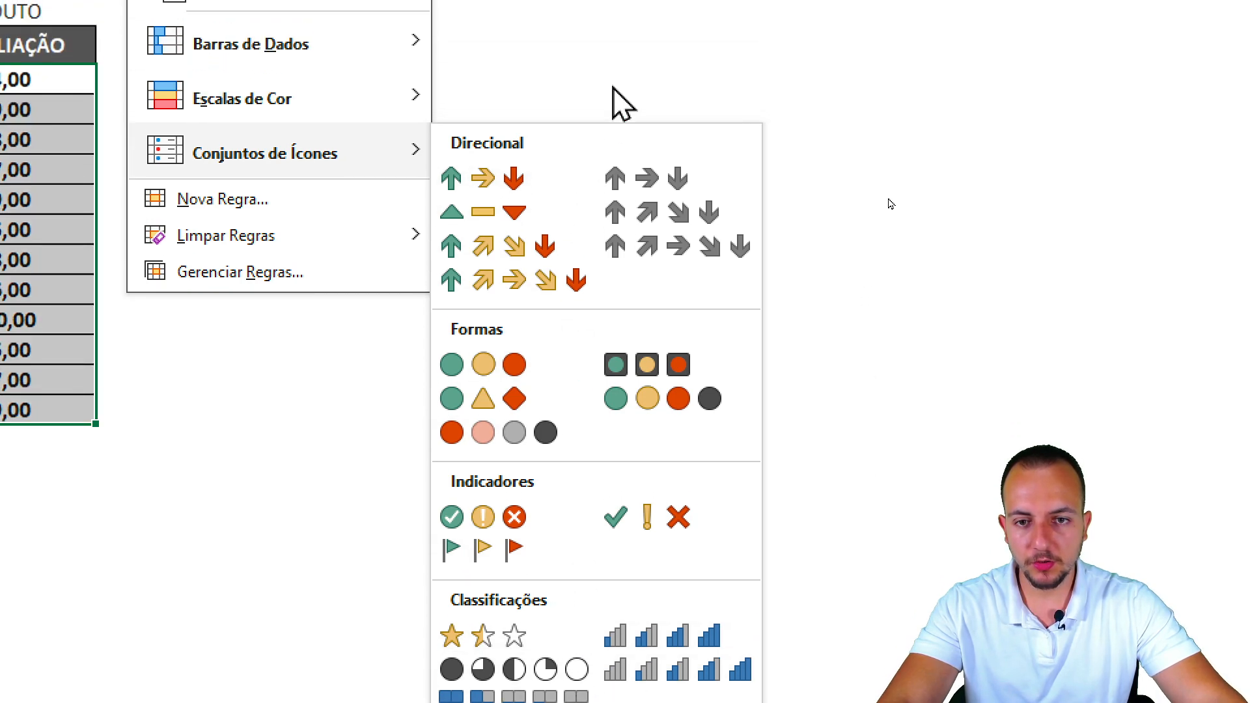
pyautogui.click(497, 221)
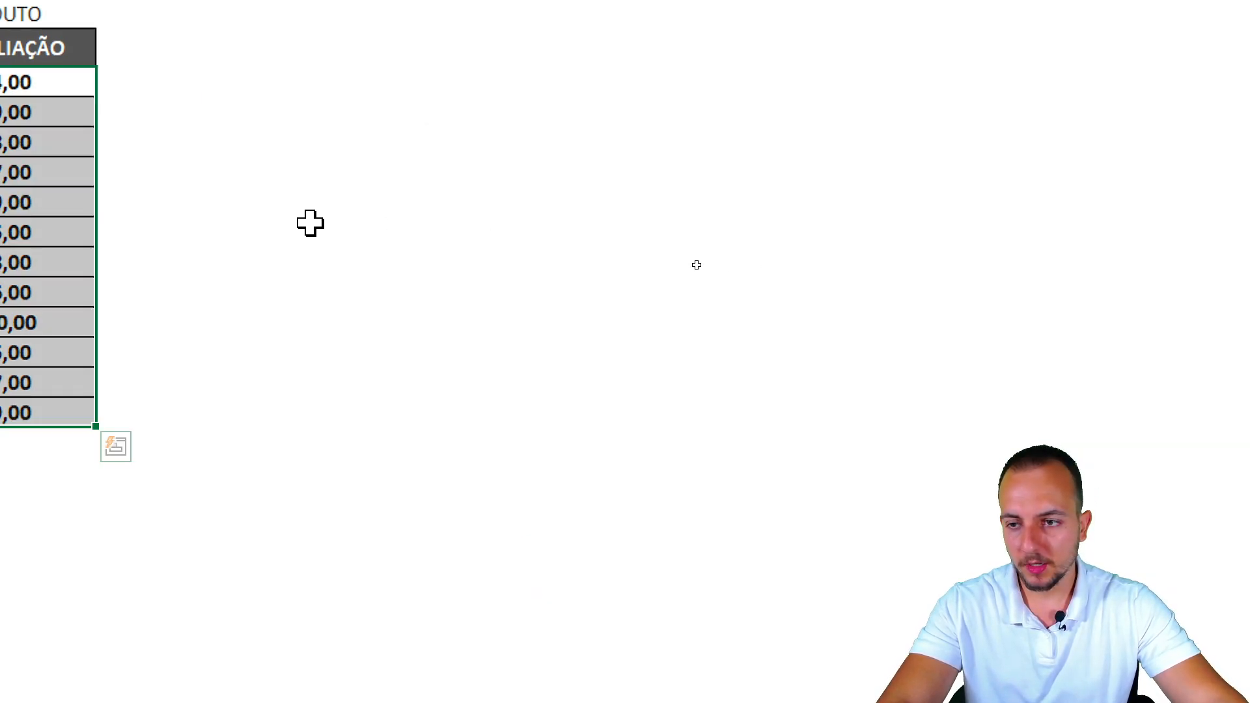
pyautogui.click(281, 91)
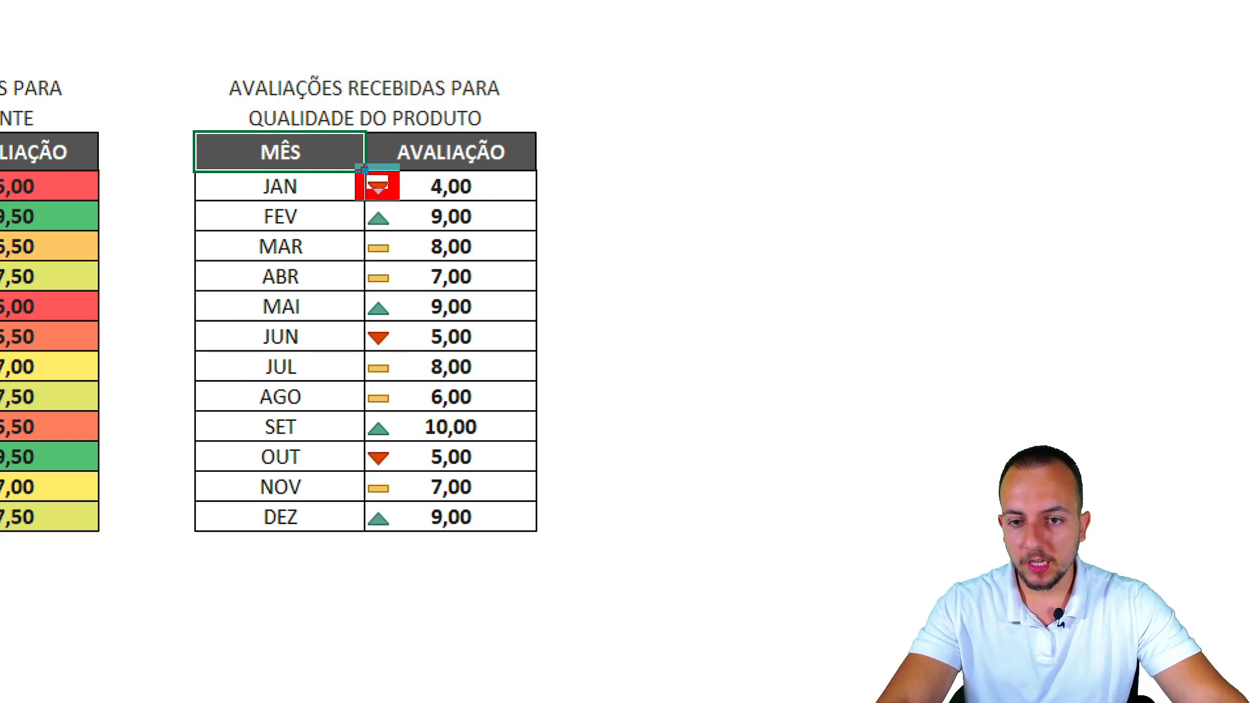
pyautogui.press('e')
pyautogui.moveTo(447, 152)
pyautogui.mouseDown()
pyautogui.moveTo(380, 161)
pyautogui.moveTo(453, 159)
pyautogui.mouseUp()
pyautogui.press('e')
pyautogui.moveTo(350, 192); pyautogui.dragTo(414, 243)
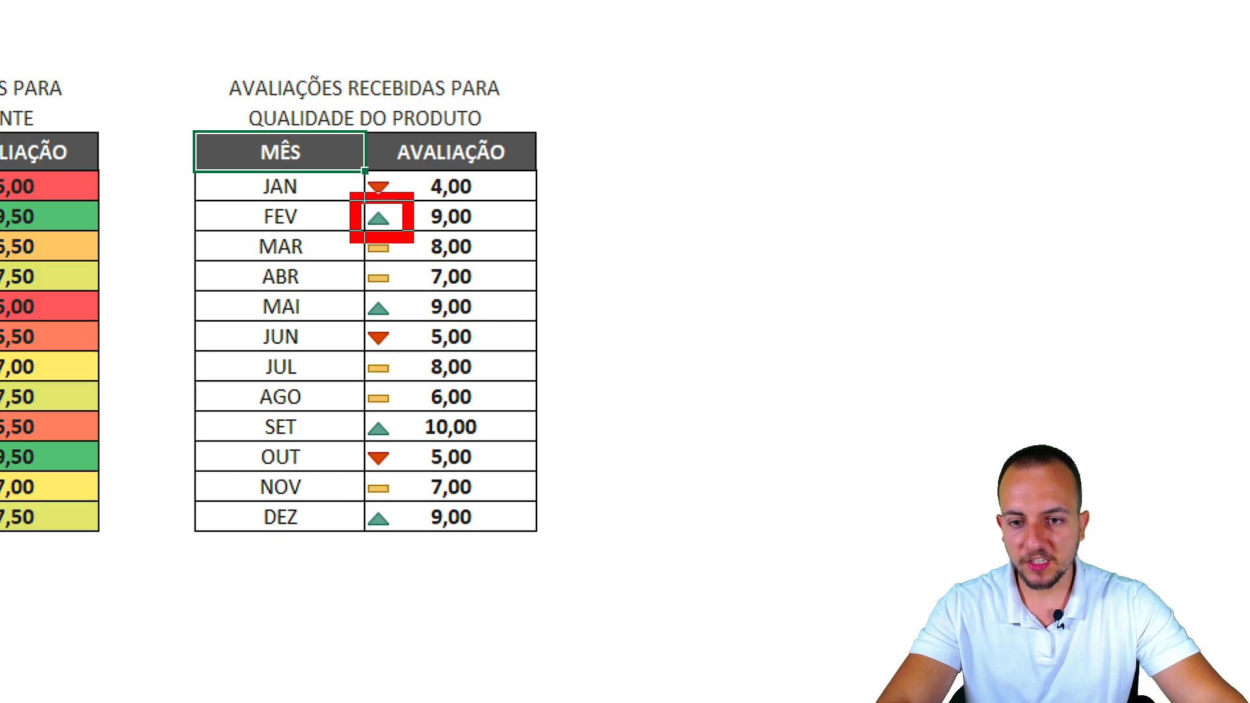
pyautogui.moveTo(451, 190)
pyautogui.mouseDown()
pyautogui.moveTo(481, 217)
pyautogui.moveTo(453, 194)
pyautogui.mouseUp()
pyautogui.hotkey('ctrl', 'z')
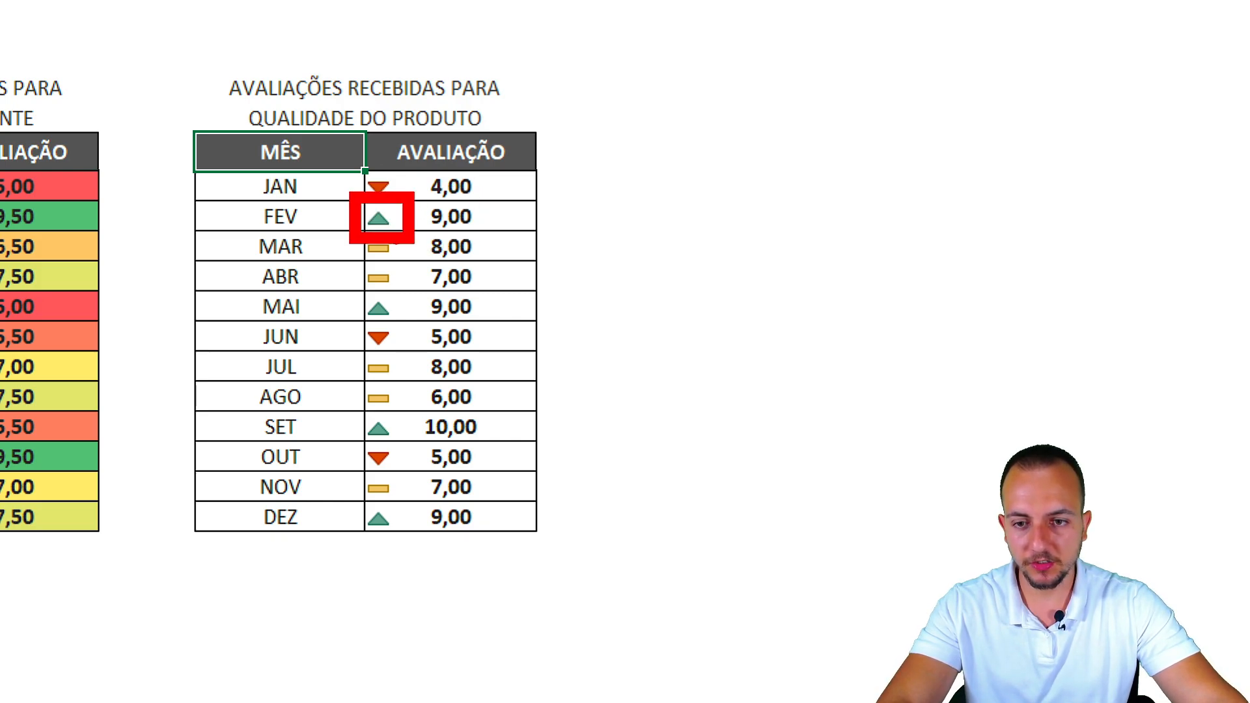
pyautogui.hotkey('ctrl', 'z')
pyautogui.moveTo(355, 232); pyautogui.dragTo(404, 264)
pyautogui.moveTo(425, 351); pyautogui.dragTo(402, 278)
pyautogui.hotkey('ctrl', 'z')
pyautogui.hotkey('ctrl', 'z')
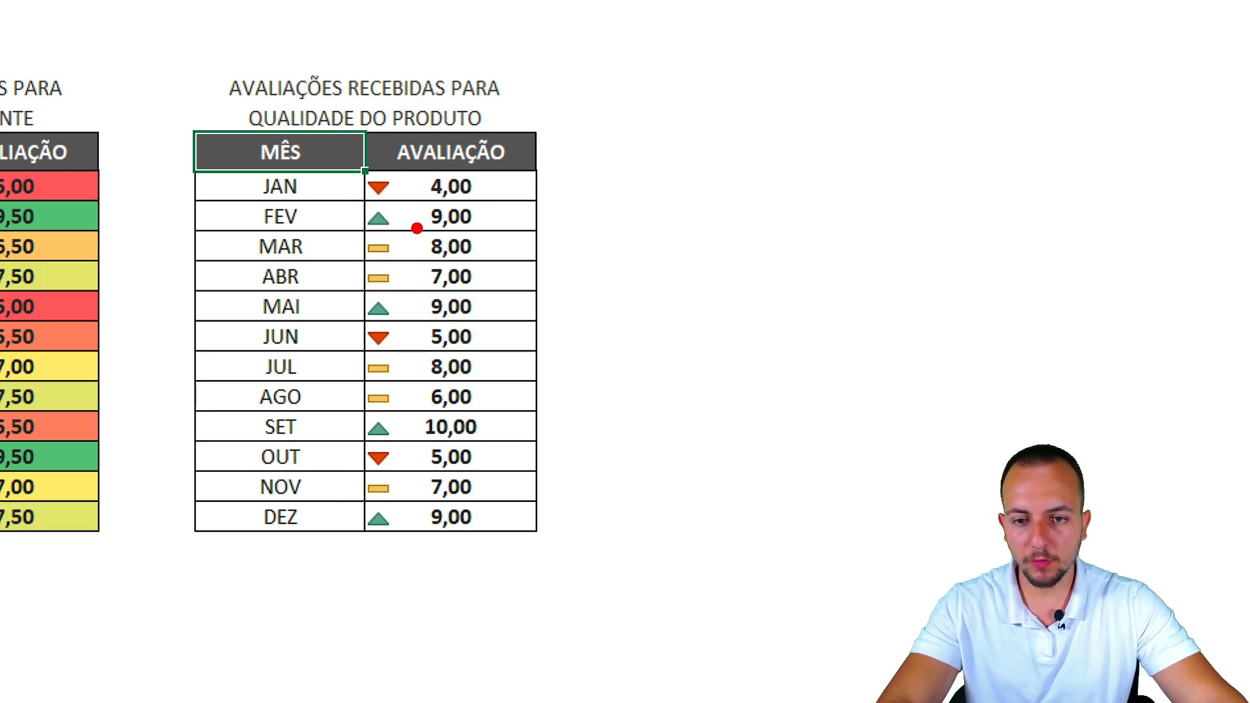
pyautogui.moveTo(412, 224); pyautogui.dragTo(486, 273)
pyautogui.press('Escape')
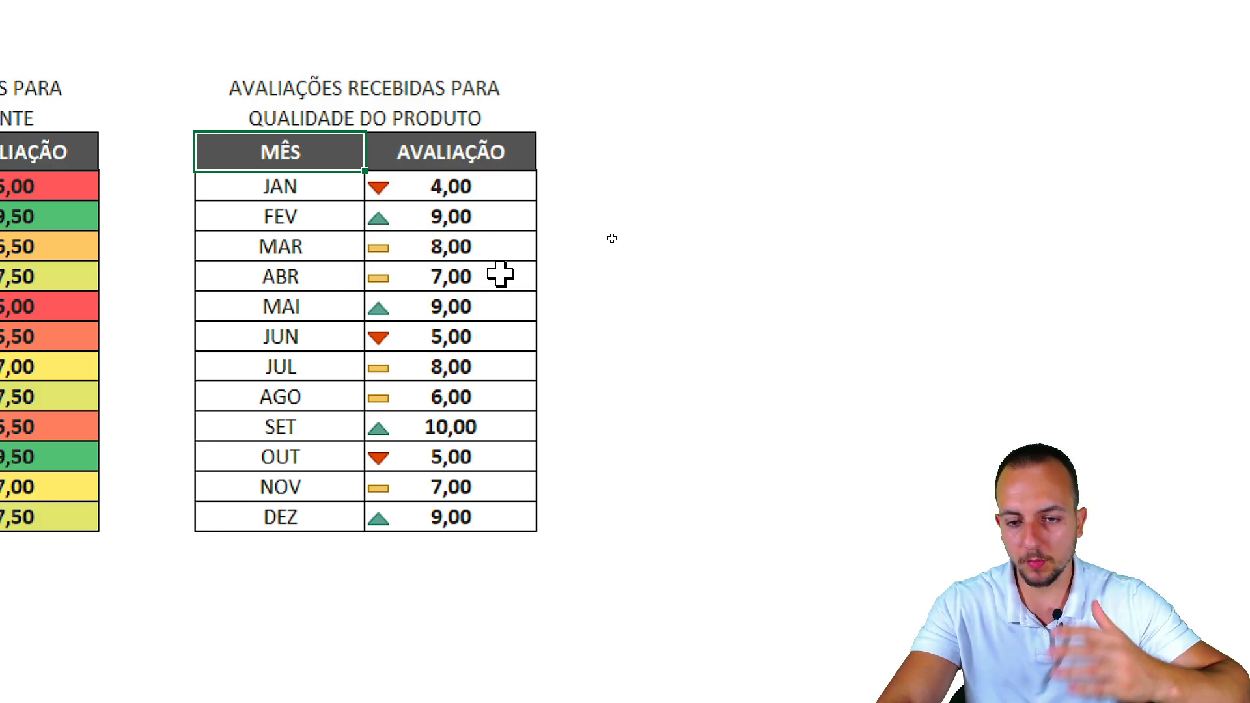
# Step: Select the empty cell H21 below the tables and switch to sheet Exemplo 5
pyautogui.click(568, 402)
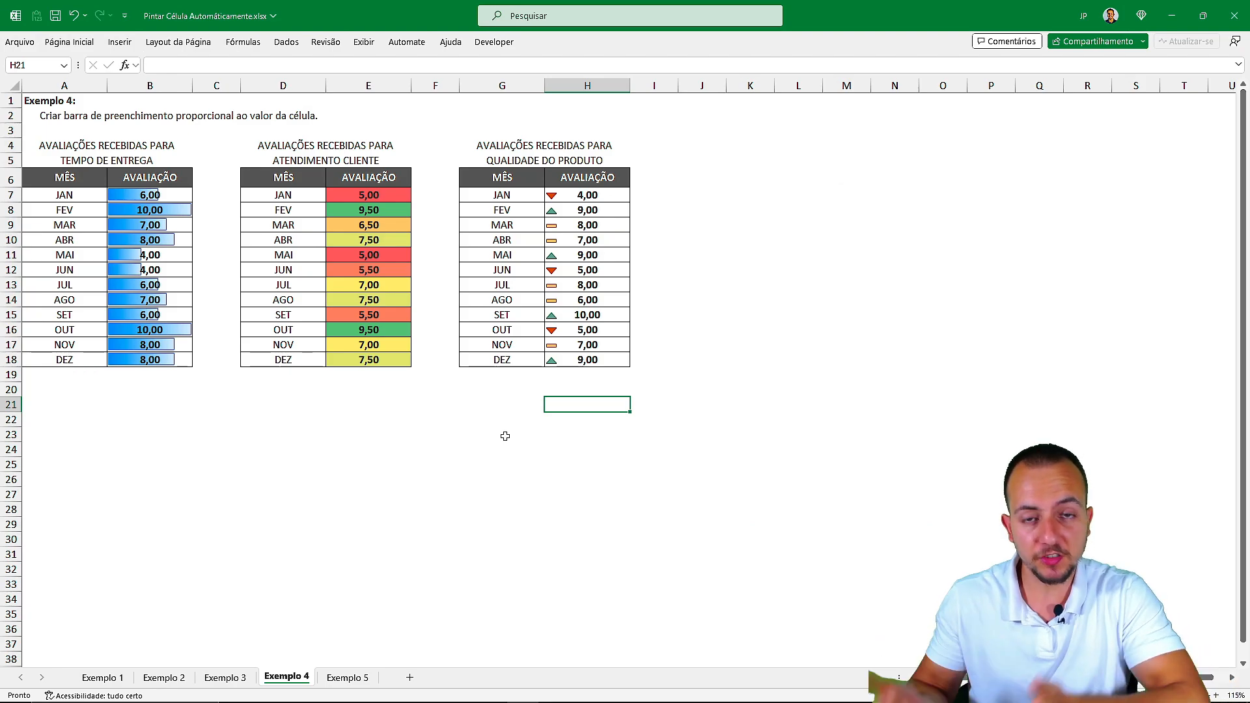
pyautogui.hotkey('ctrl', 'pagedown')
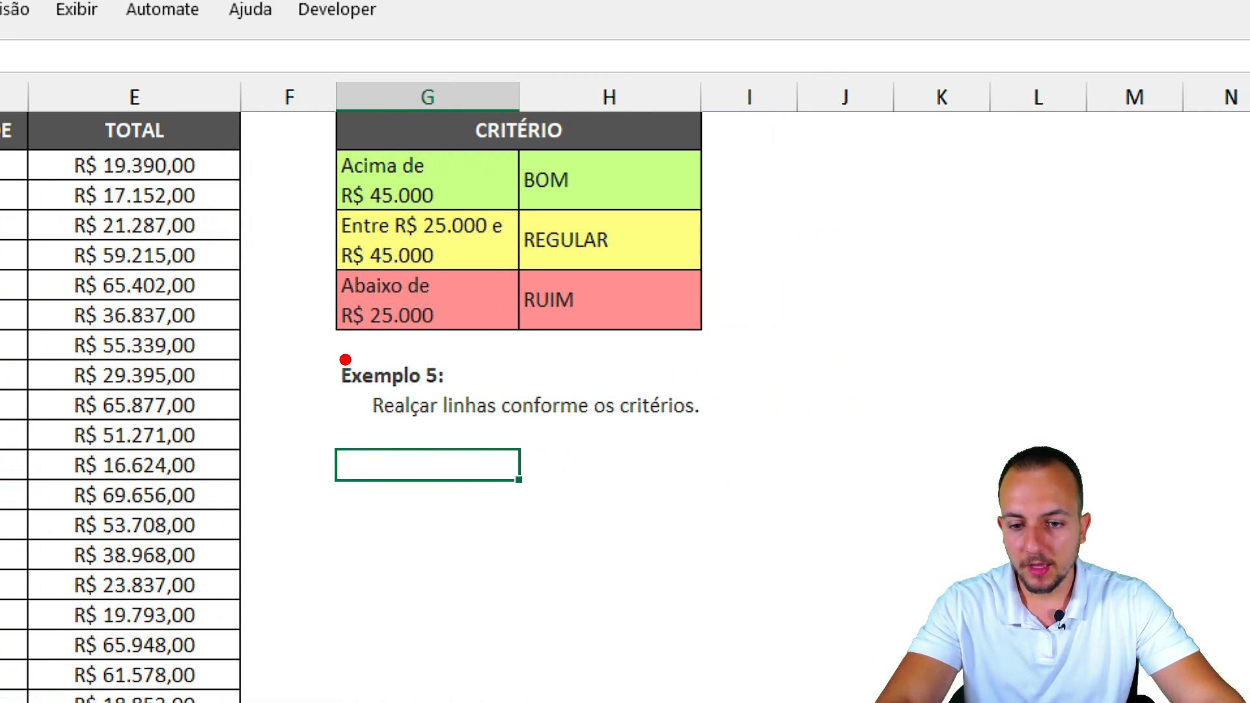
pyautogui.moveTo(345, 360); pyautogui.dragTo(741, 433)
pyautogui.moveTo(625, 458); pyautogui.dragTo(742, 554)
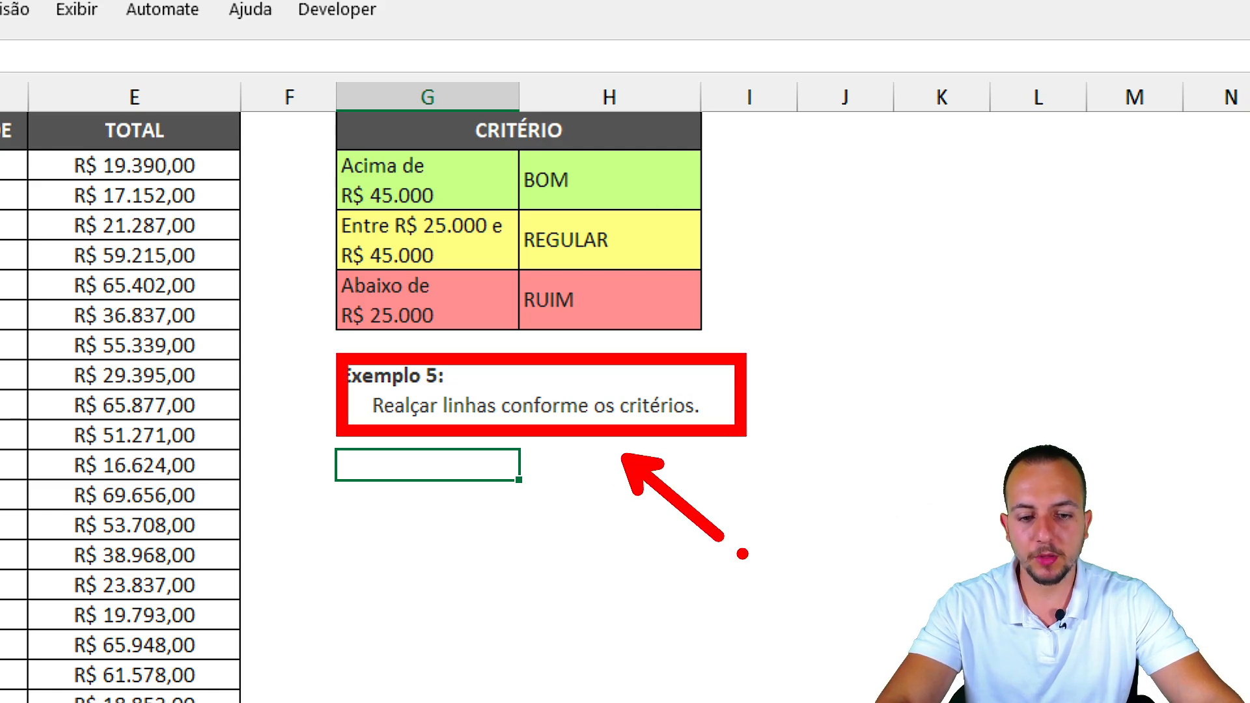
pyautogui.hotkey('ctrl', 'z')
pyautogui.hotkey('ctrl', 'z')
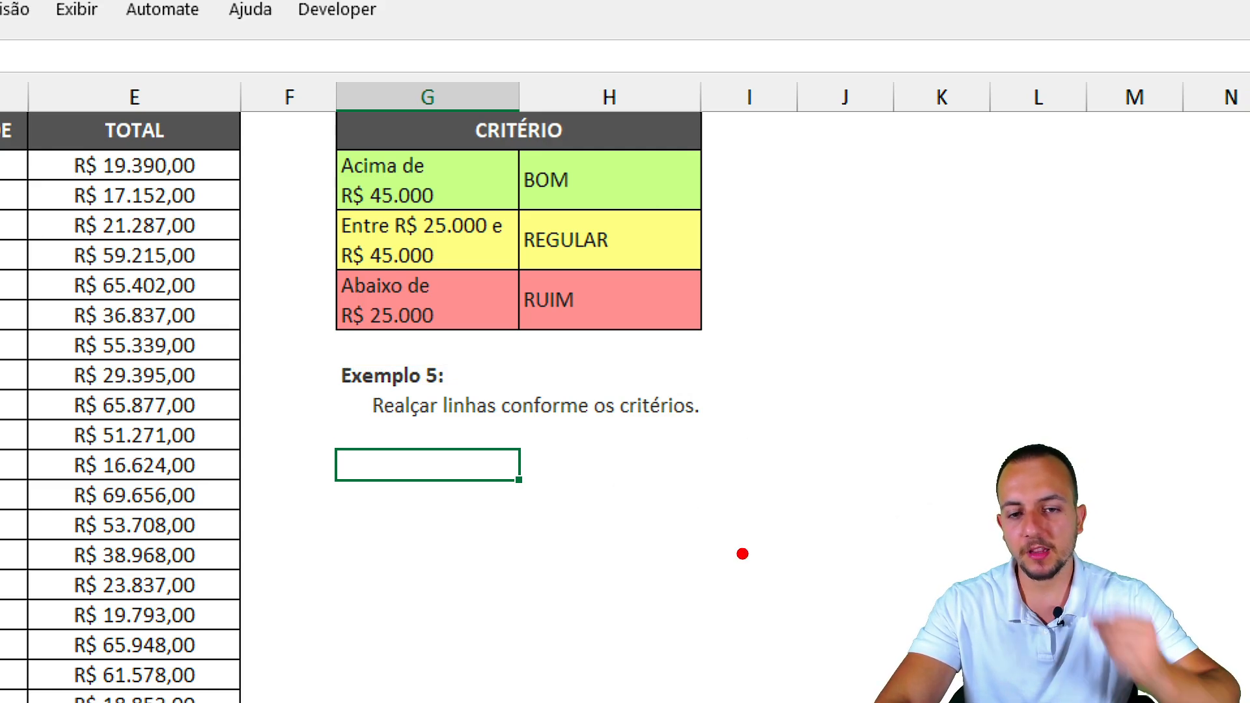
pyautogui.moveTo(657, 186); pyautogui.dragTo(878, 112)
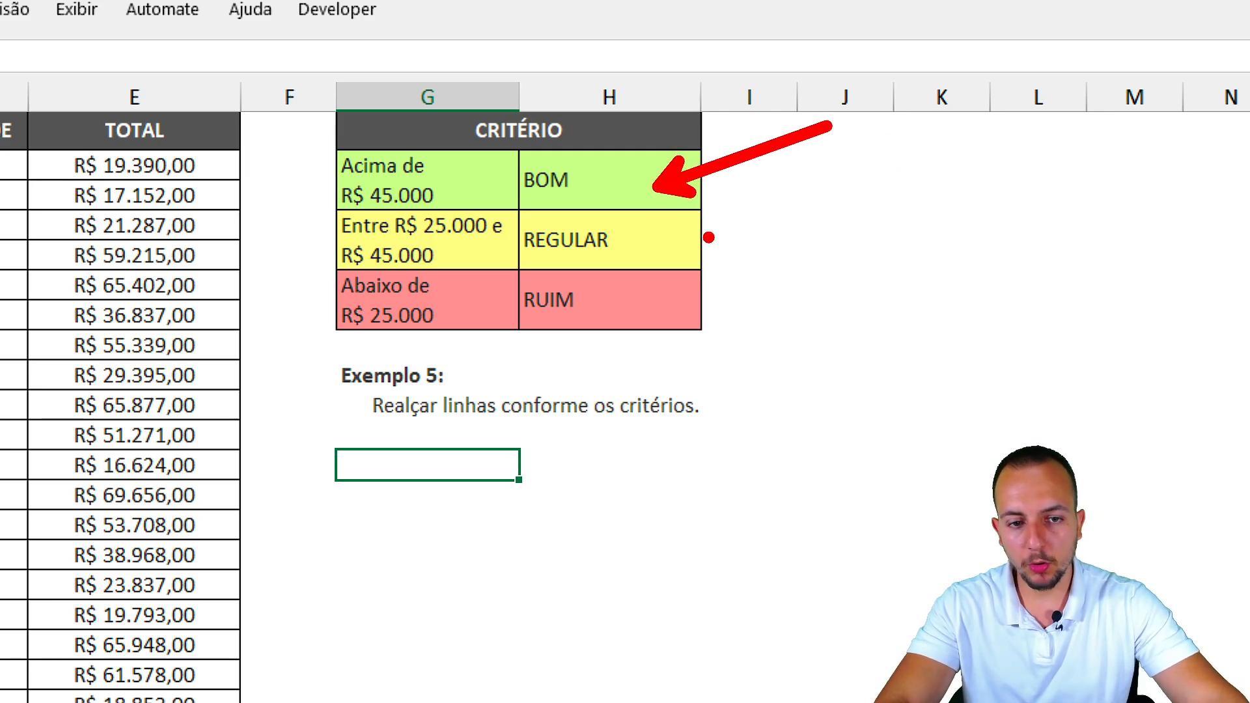
pyautogui.moveTo(680, 236); pyautogui.dragTo(910, 171)
pyautogui.moveTo(672, 300); pyautogui.dragTo(900, 245)
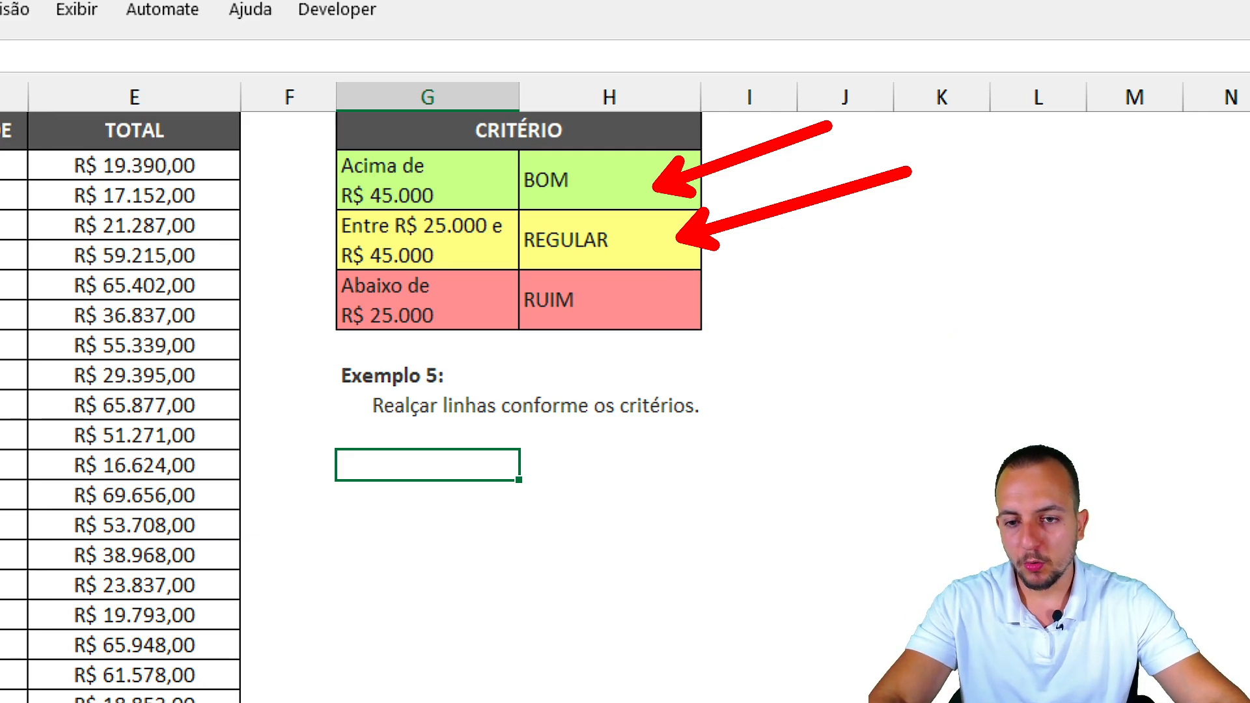
pyautogui.moveTo(324, 140); pyautogui.dragTo(458, 220)
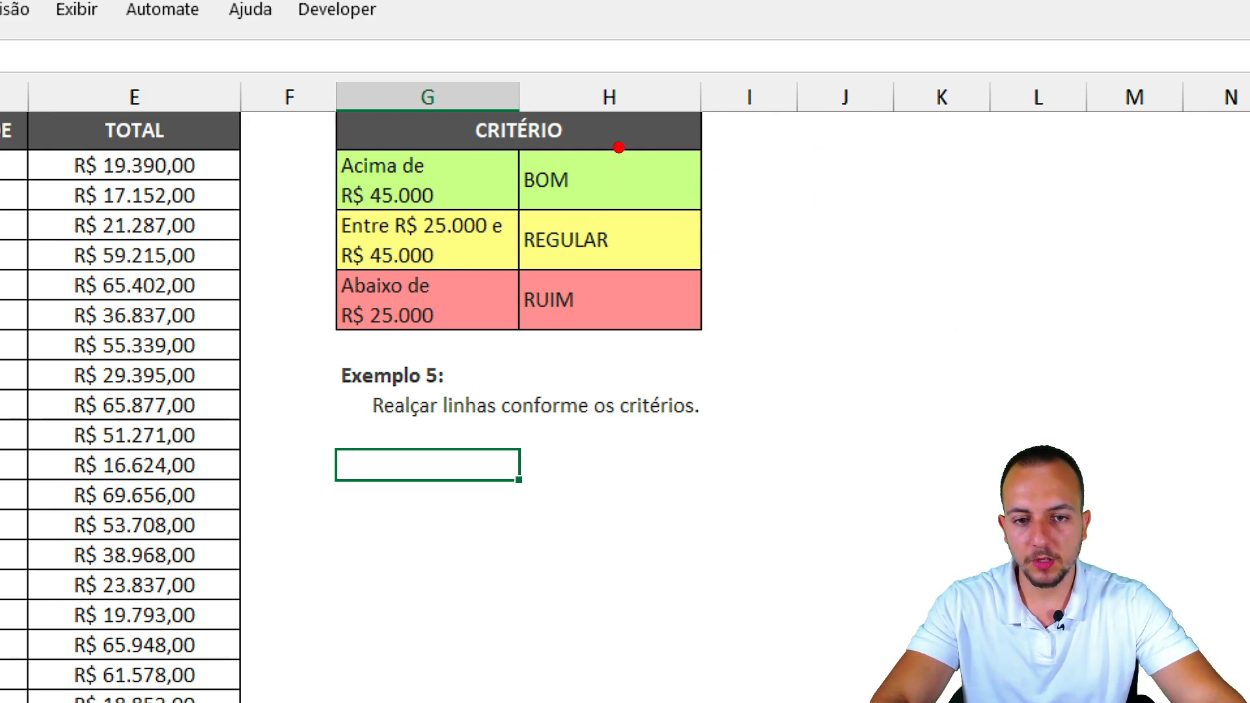
pyautogui.moveTo(618, 147); pyautogui.dragTo(483, 149)
pyautogui.moveTo(324, 205); pyautogui.dragTo(518, 280)
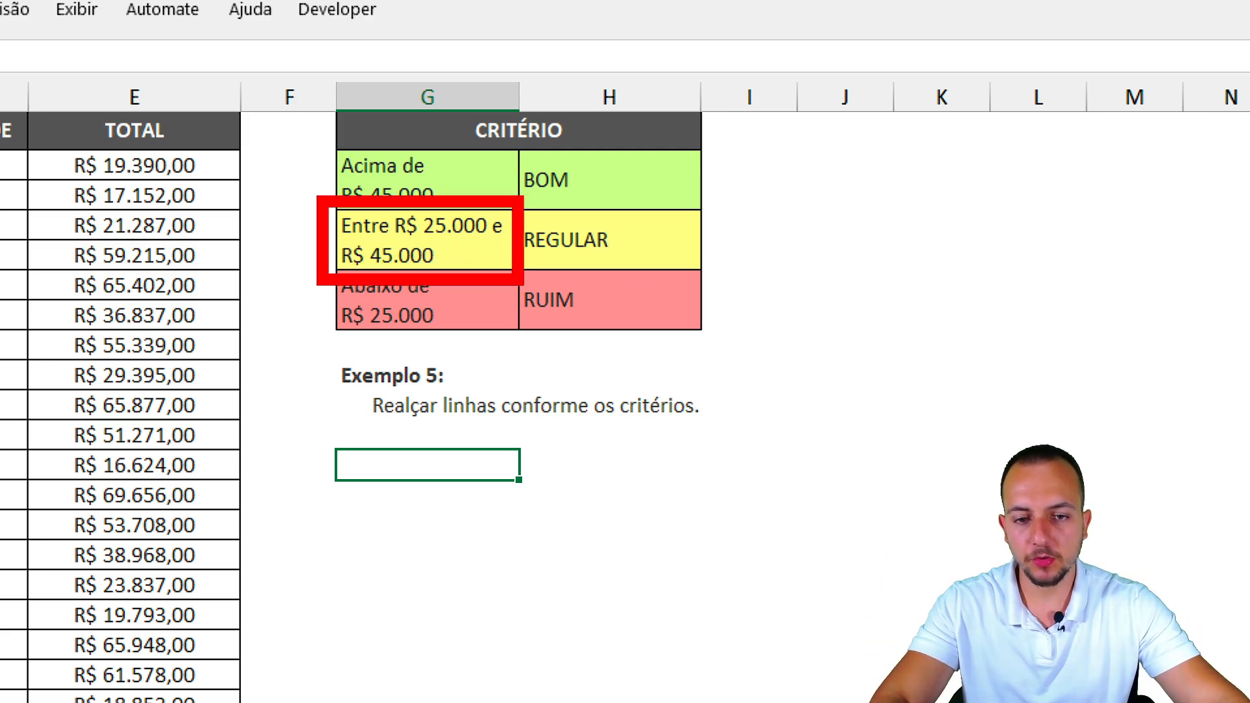
pyautogui.moveTo(599, 212); pyautogui.dragTo(608, 214)
pyautogui.moveTo(306, 270); pyautogui.dragTo(587, 391)
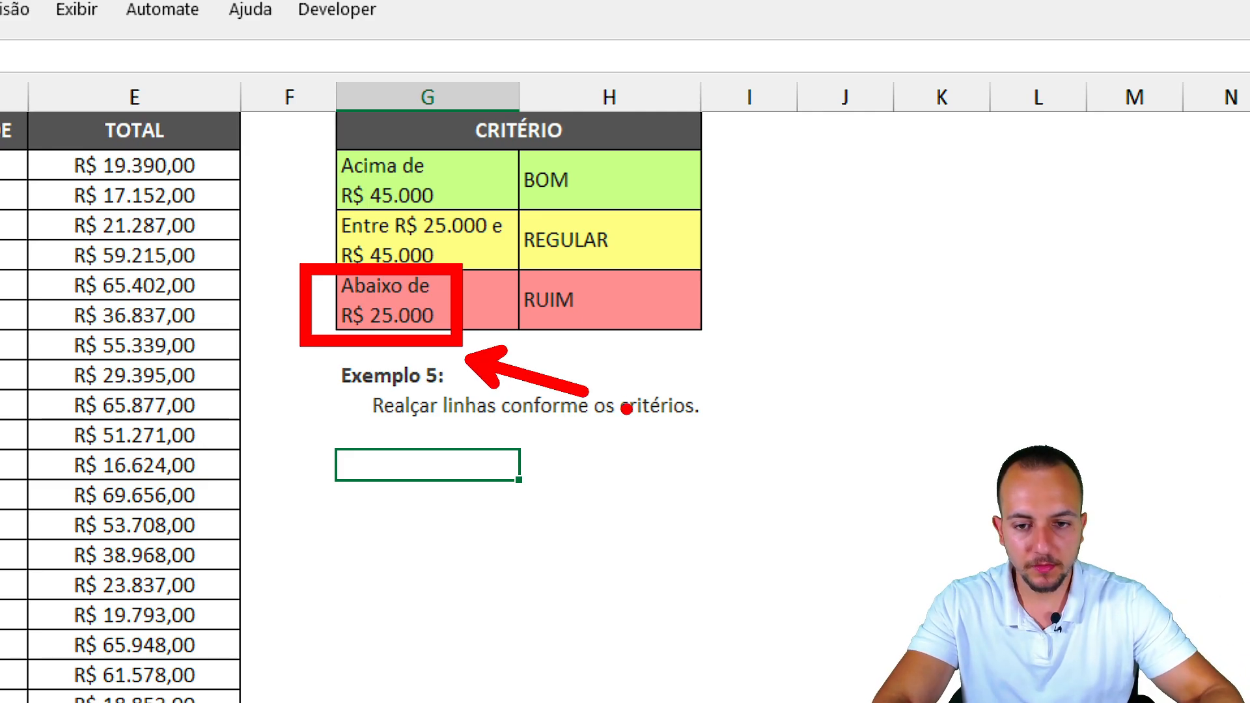
pyautogui.moveTo(563, 247)
pyautogui.mouseDown()
pyautogui.moveTo(594, 273)
pyautogui.moveTo(493, 264)
pyautogui.mouseUp()
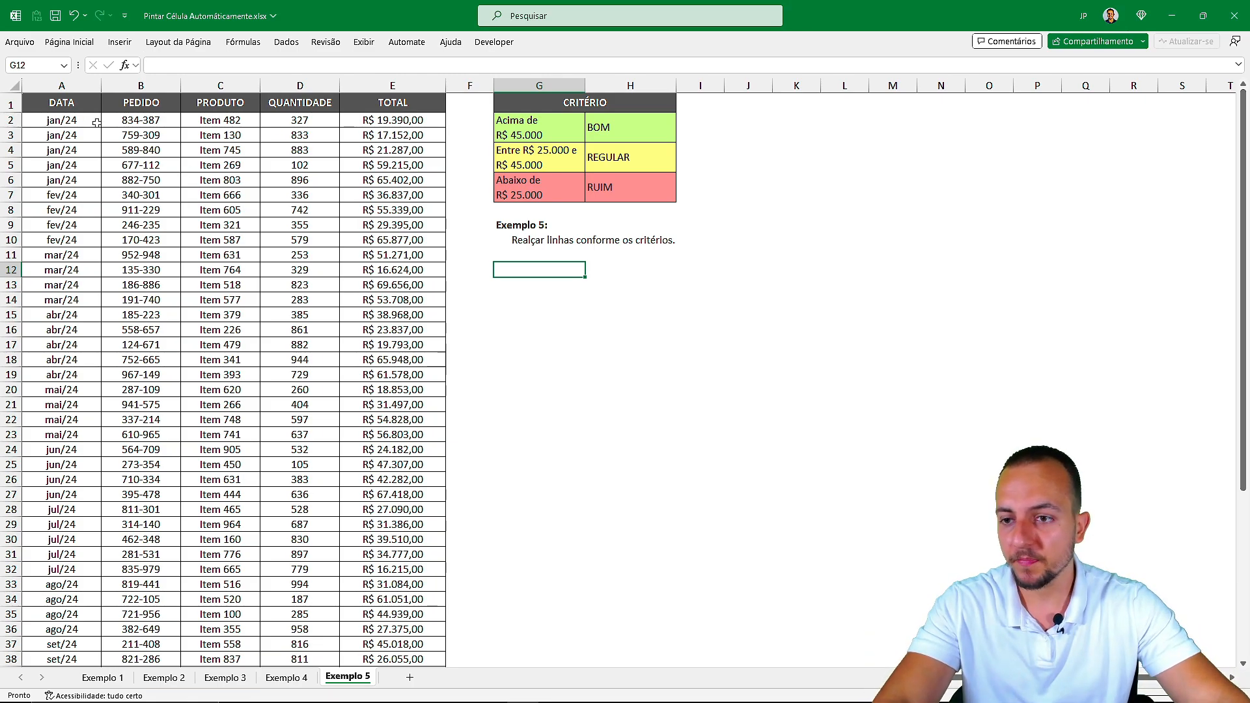
# Step: Select all the table's data rows from DATA to TOTAL and start a formula-based conditional formatting rule for them
pyautogui.moveTo(96, 123); pyautogui.dragTo(412, 696)
pyautogui.scroll(6, 502, 361)
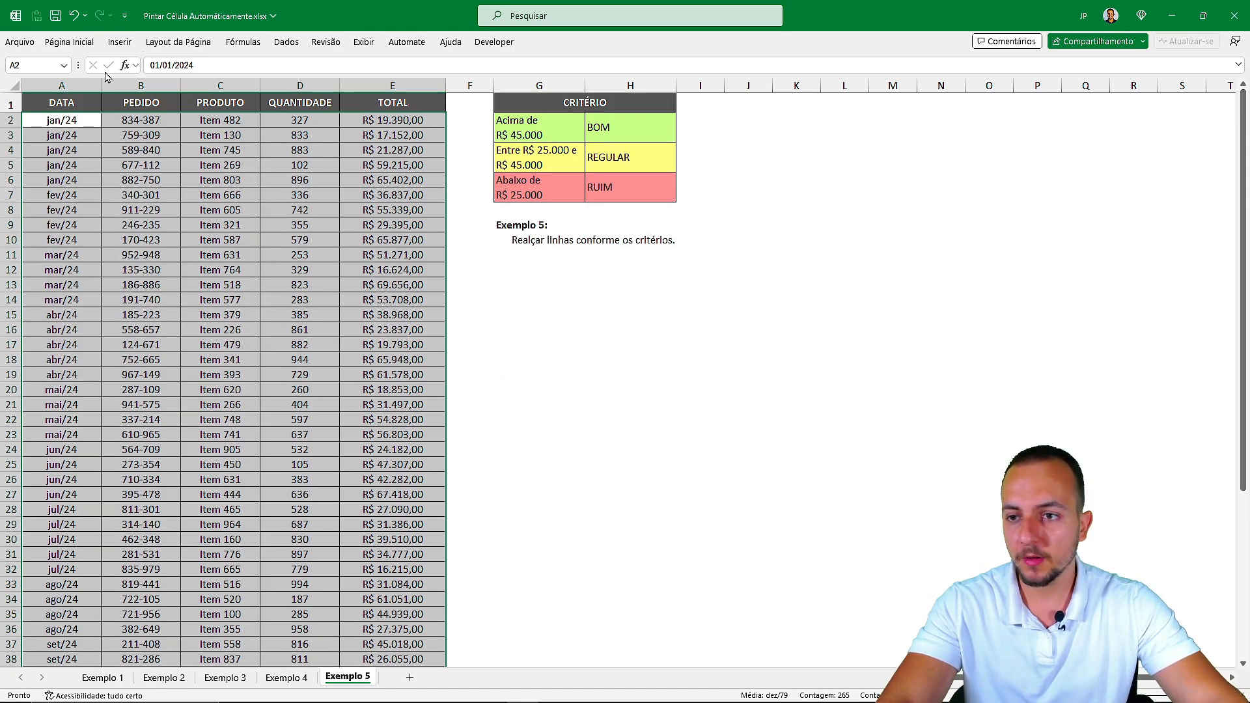
pyautogui.click(69, 41)
pyautogui.click(693, 96)
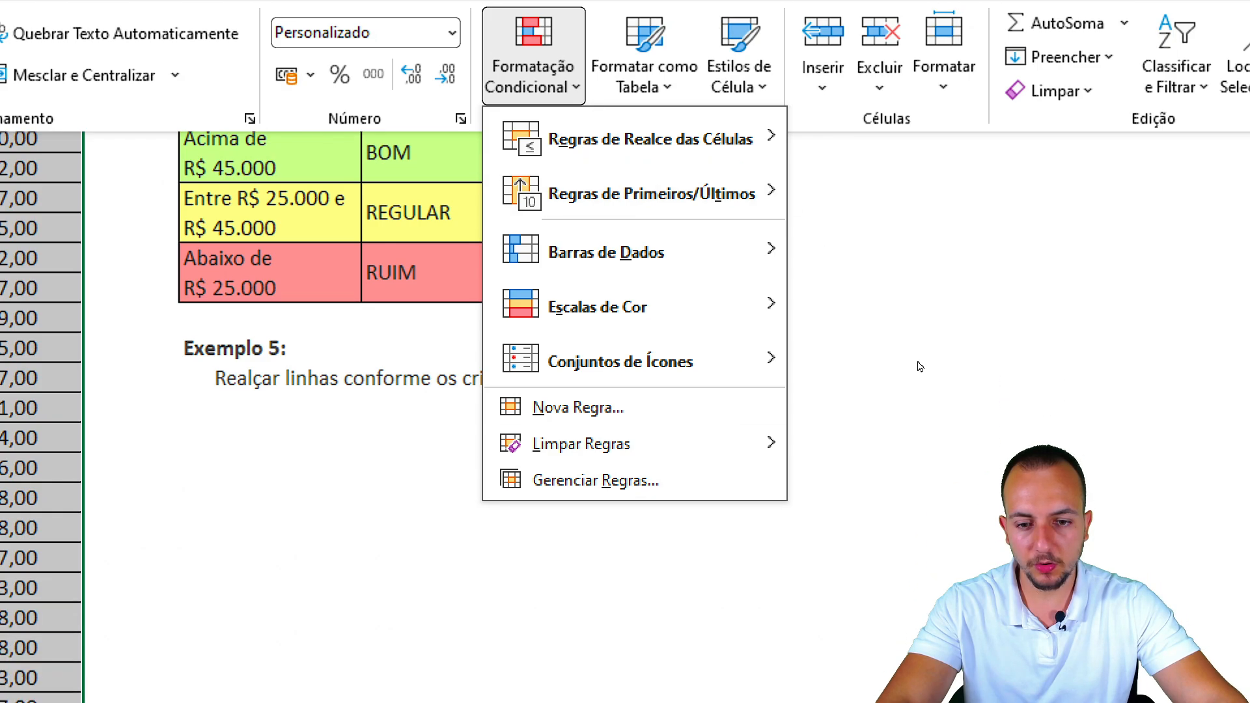
pyautogui.click(577, 407)
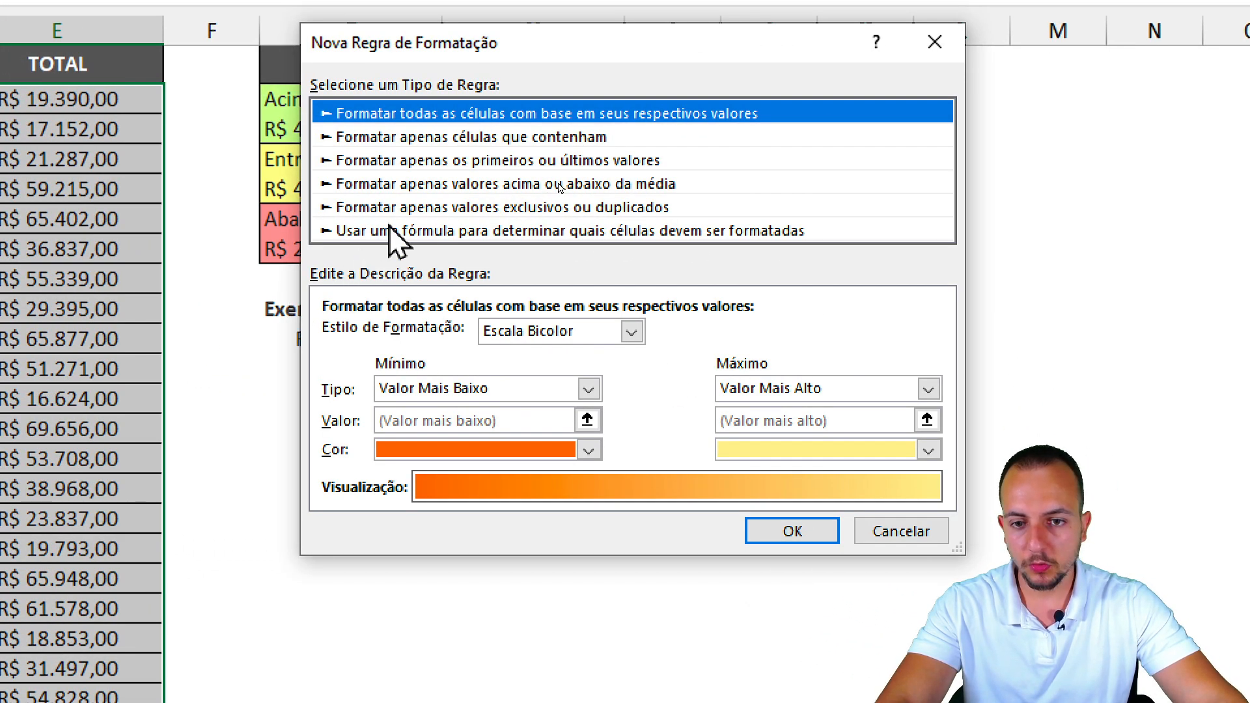
pyautogui.click(436, 229)
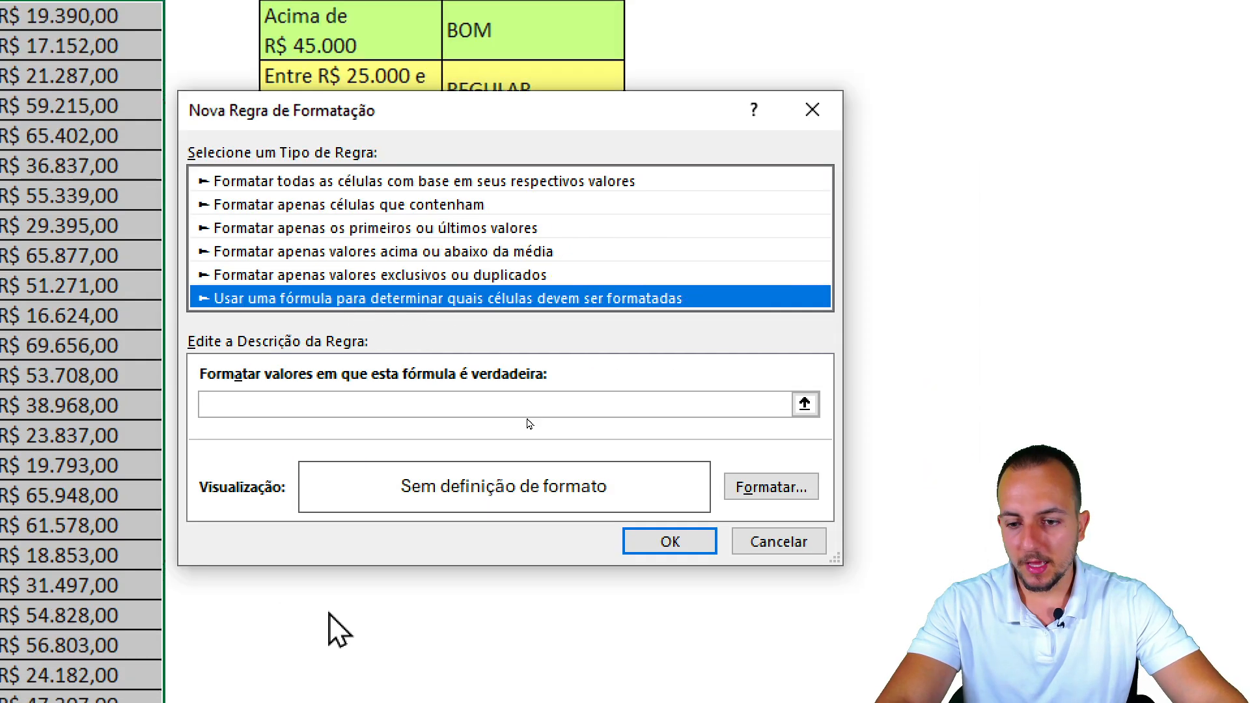
# Step: Begin the rule formula by referencing the first TOTAL cell with a greater-than comparison, =$E$2>
pyautogui.click(280, 403)
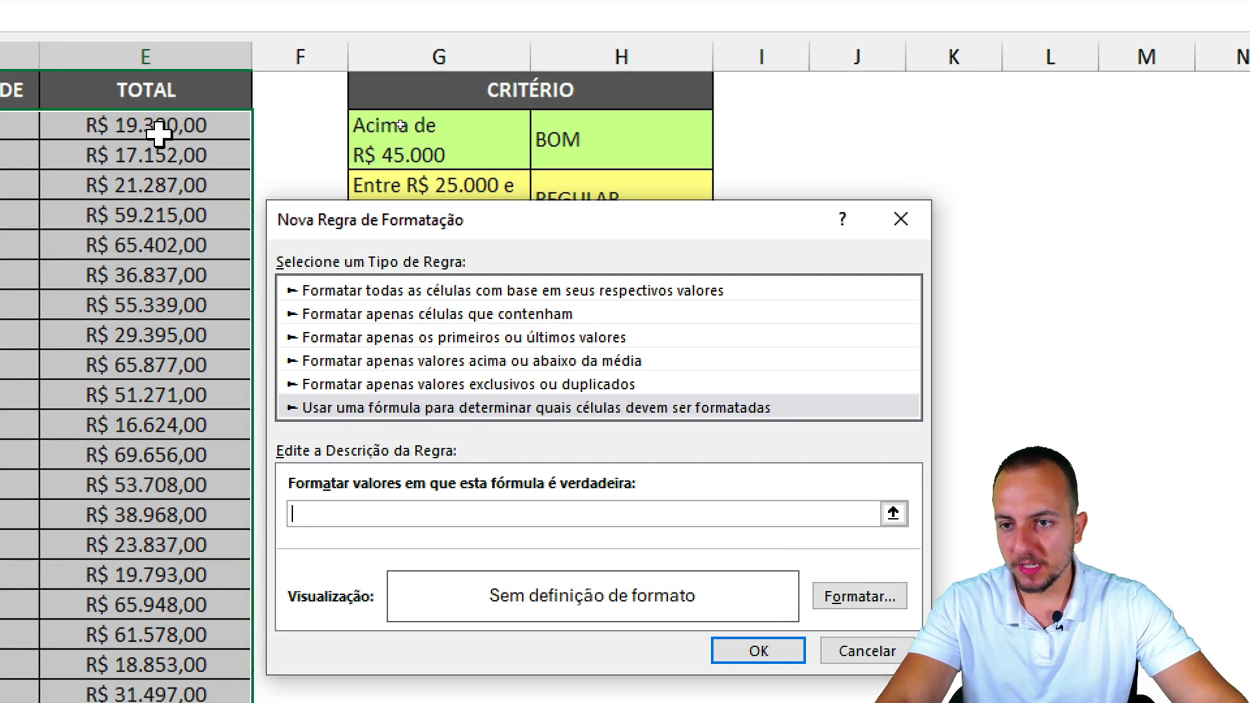
pyautogui.click(158, 133)
pyautogui.hotkey('ctrl', '2')
pyautogui.moveTo(227, 100)
pyautogui.mouseDown()
pyautogui.moveTo(73, 98)
pyautogui.moveTo(237, 141)
pyautogui.moveTo(146, 100)
pyautogui.mouseUp()
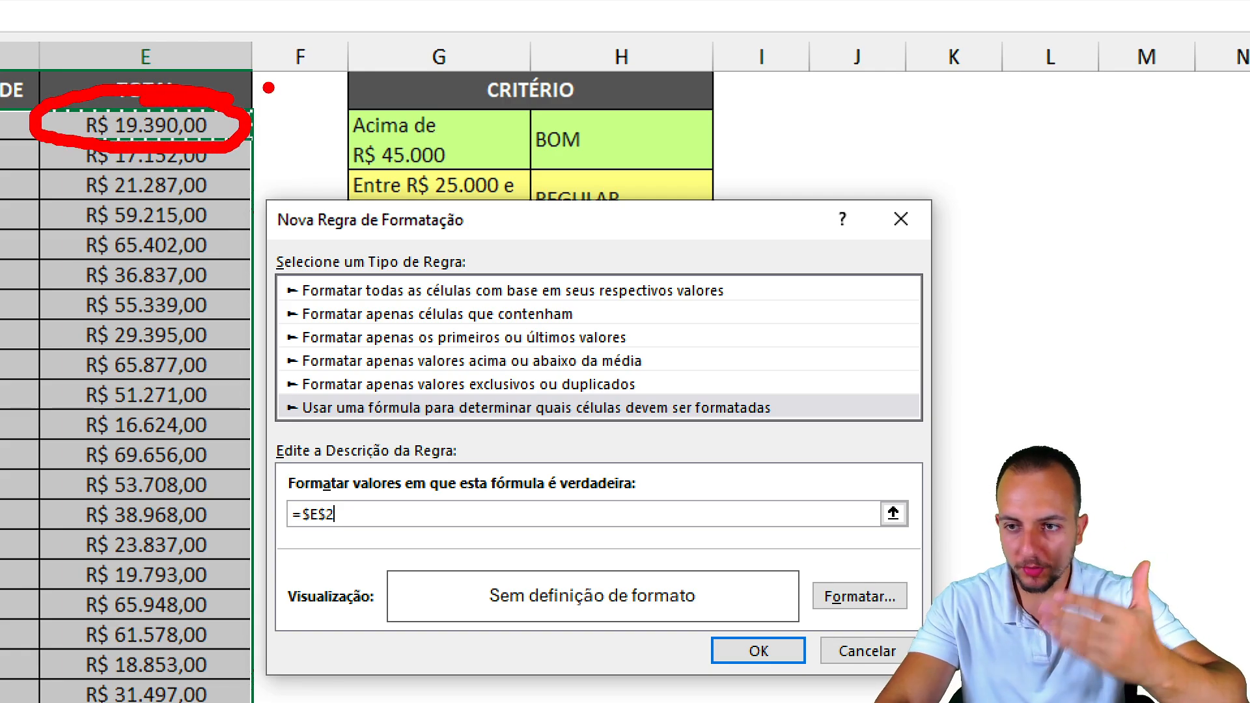
pyautogui.press('Escape')
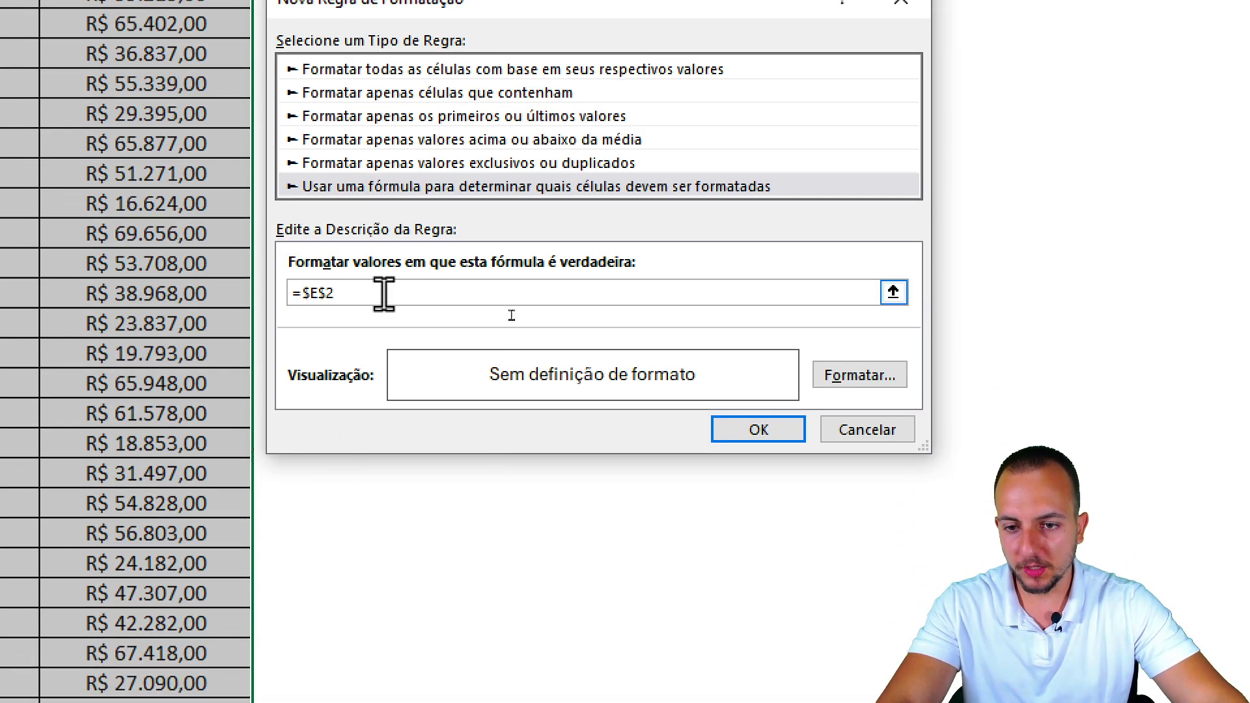
pyautogui.hotkey('ctrl', '2')
pyautogui.moveTo(356, 263)
pyautogui.mouseDown()
pyautogui.moveTo(333, 306)
pyautogui.moveTo(335, 254)
pyautogui.mouseUp()
pyautogui.moveTo(344, 349); pyautogui.dragTo(324, 359)
pyautogui.press('Escape')
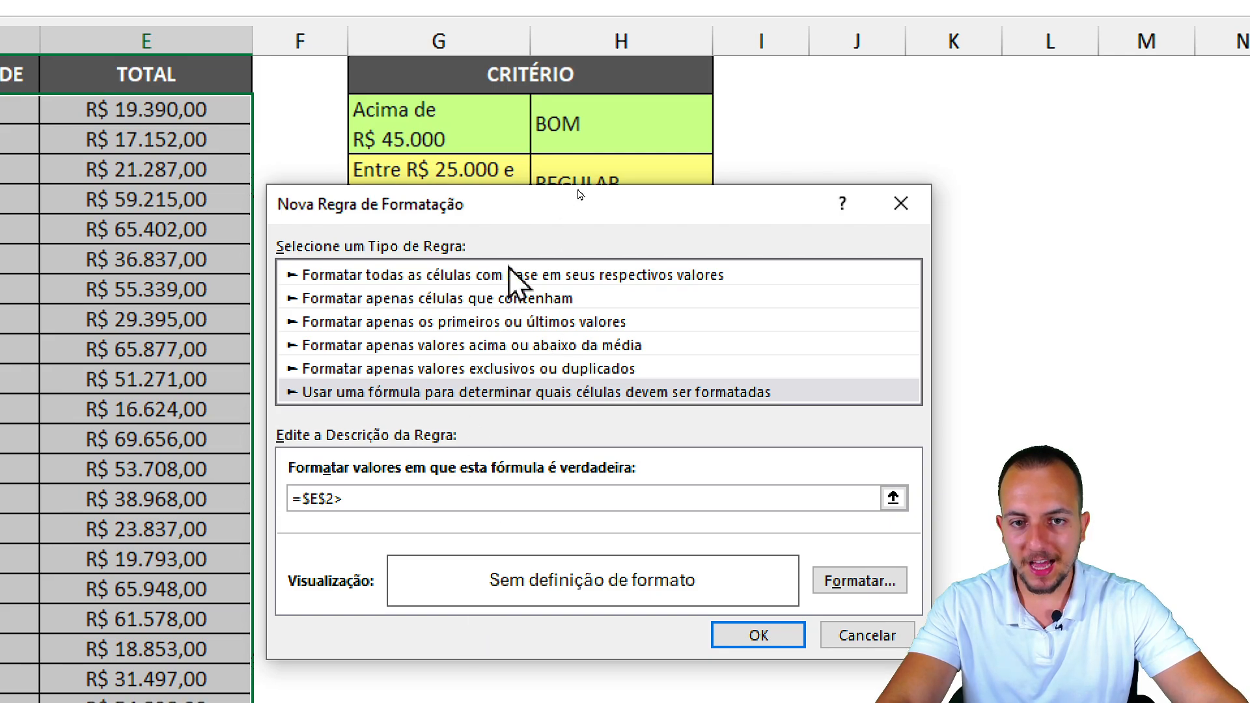
pyautogui.hotkey('ctrl', '2')
pyautogui.moveTo(337, 88); pyautogui.dragTo(682, 223)
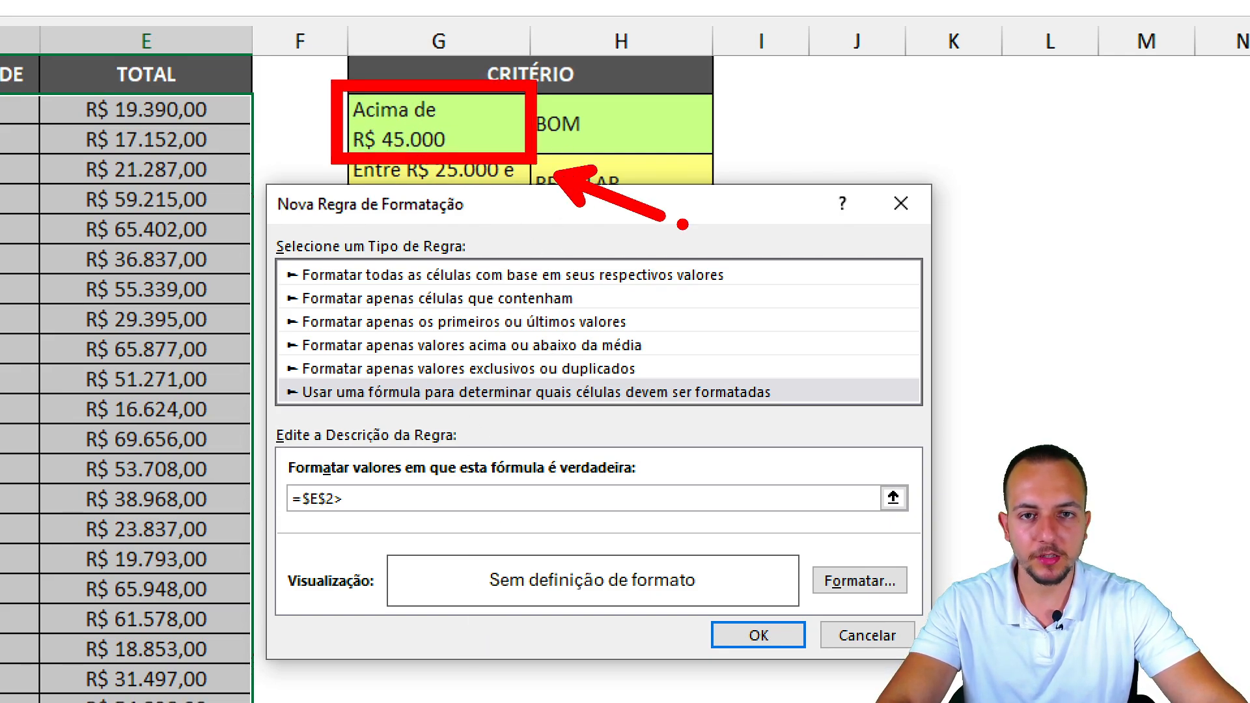
pyautogui.press('e')
pyautogui.moveTo(345, 96)
pyautogui.mouseDown()
pyautogui.moveTo(450, 121)
pyautogui.moveTo(537, 122)
pyautogui.mouseUp()
pyautogui.press('Escape')
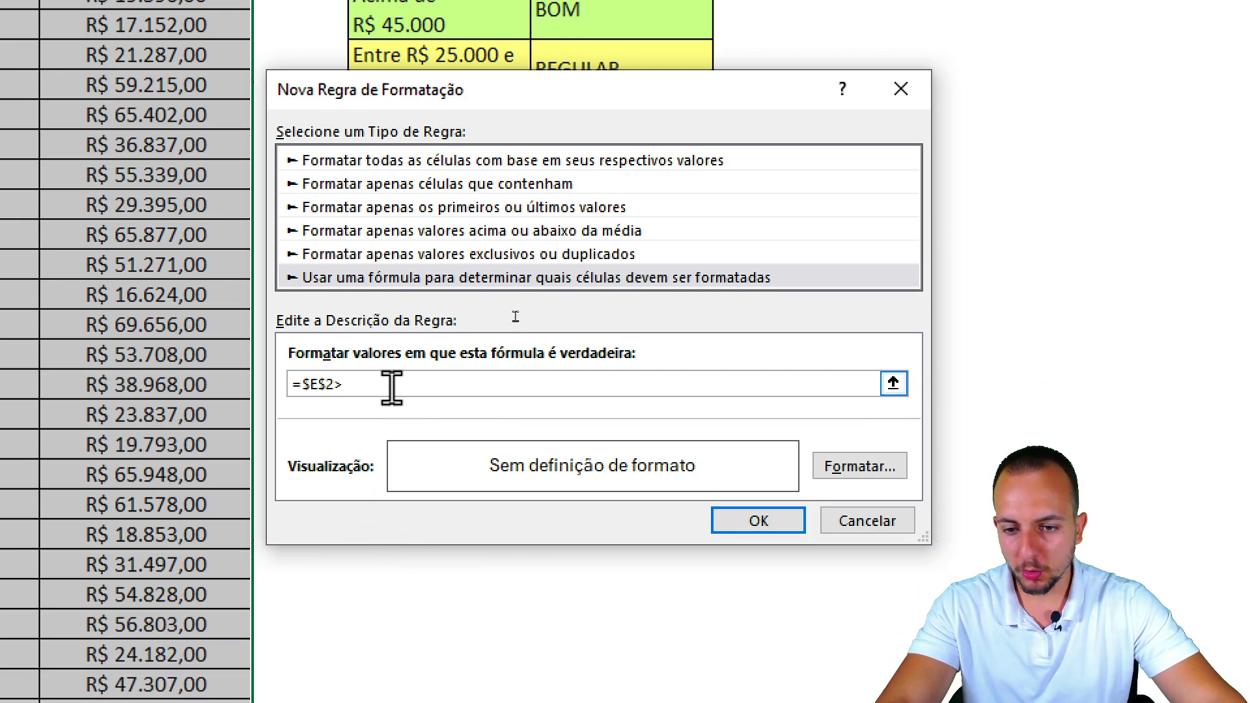
# Step: Complete the rule formula as =$E2>45000, keeping only the column reference absolute
pyautogui.click(393, 502)
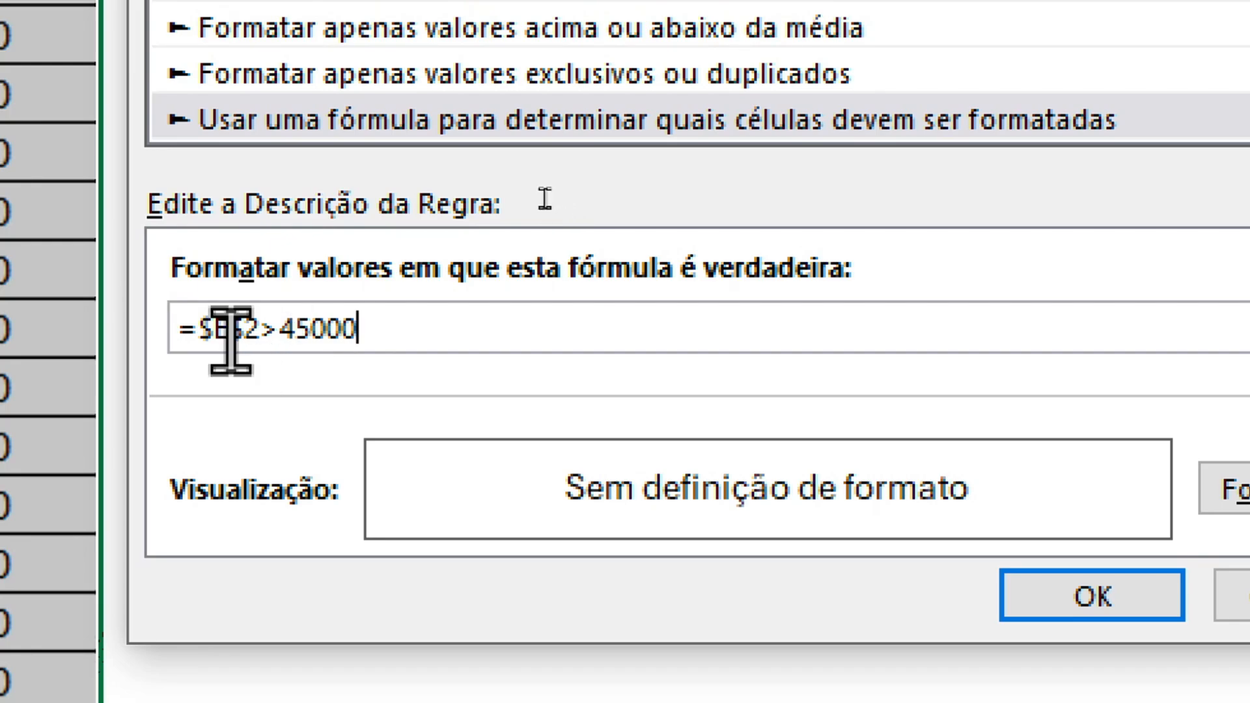
pyautogui.moveTo(319, 386); pyautogui.dragTo(329, 388)
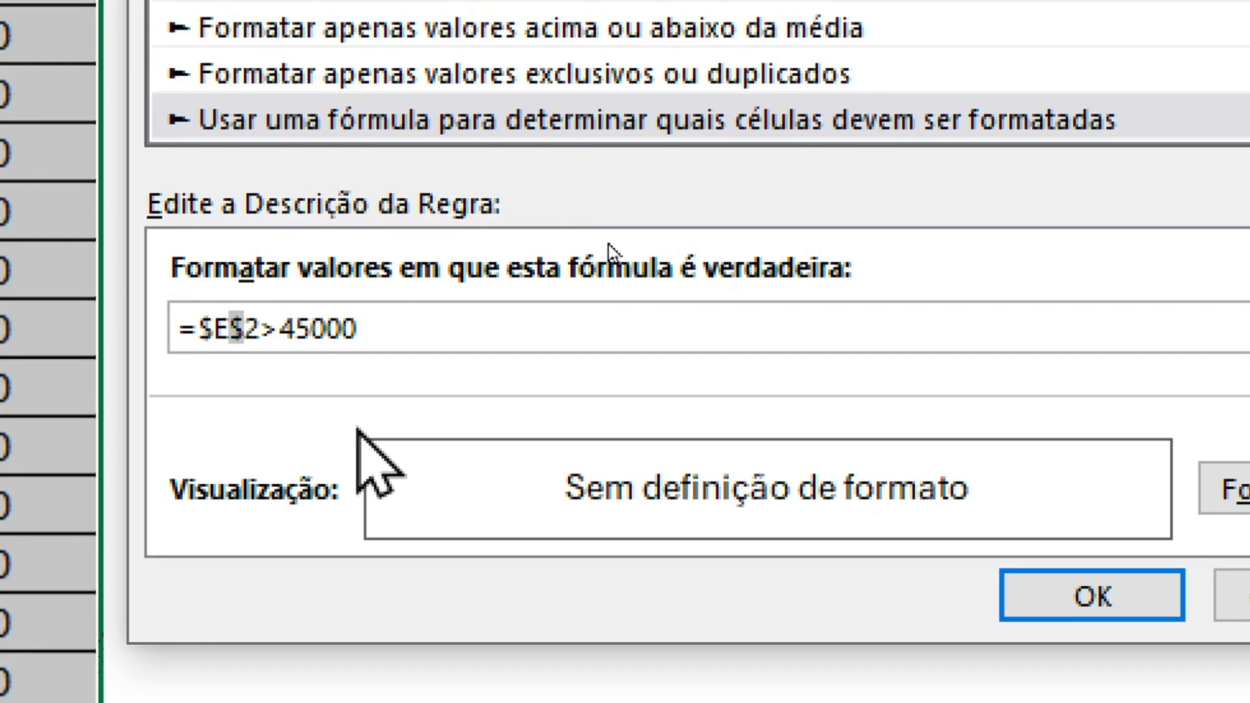
pyautogui.press('Delete')
# Step: Give the rule a green fill with bold white text and apply it to the selected rows
pyautogui.click(1223, 488)
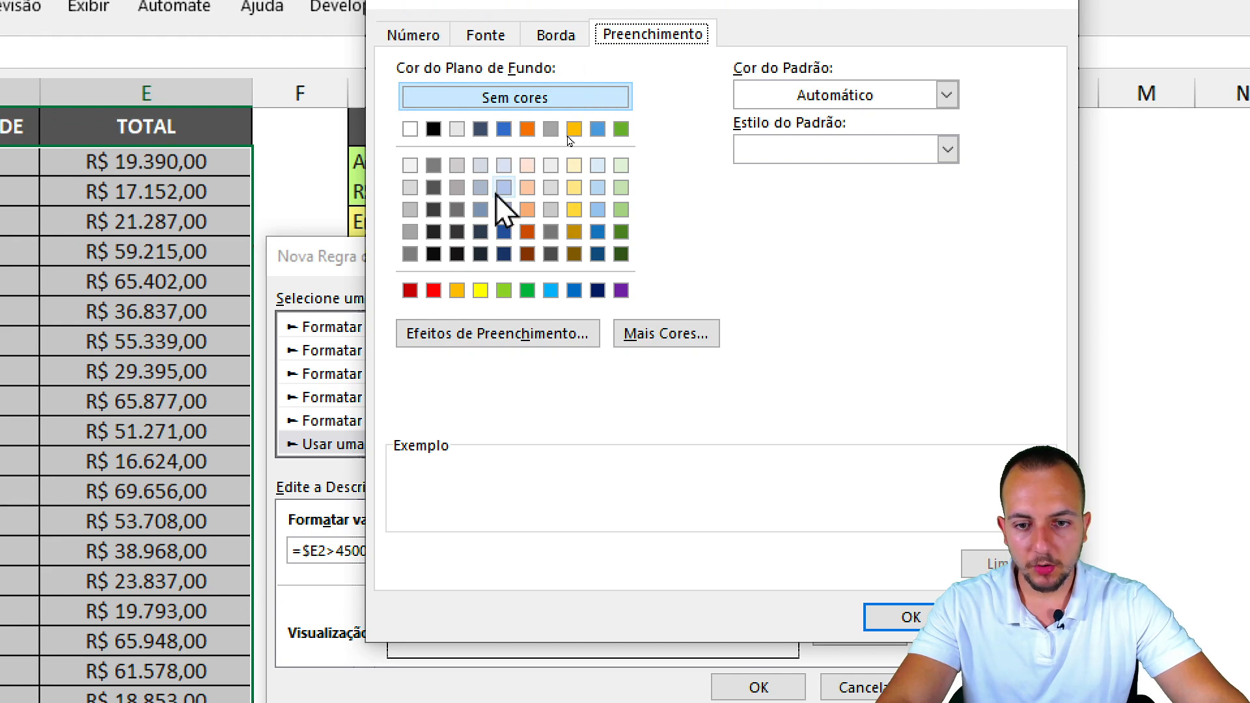
pyautogui.click(527, 290)
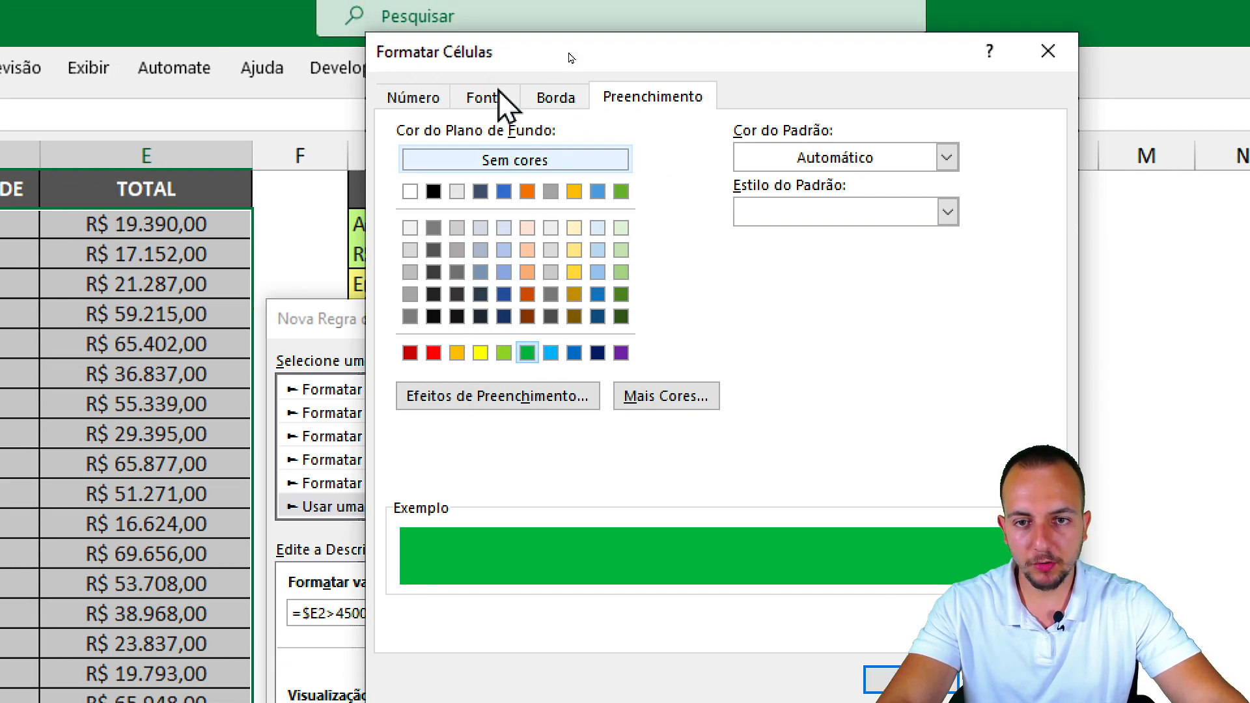
pyautogui.click(487, 37)
pyautogui.click(780, 215)
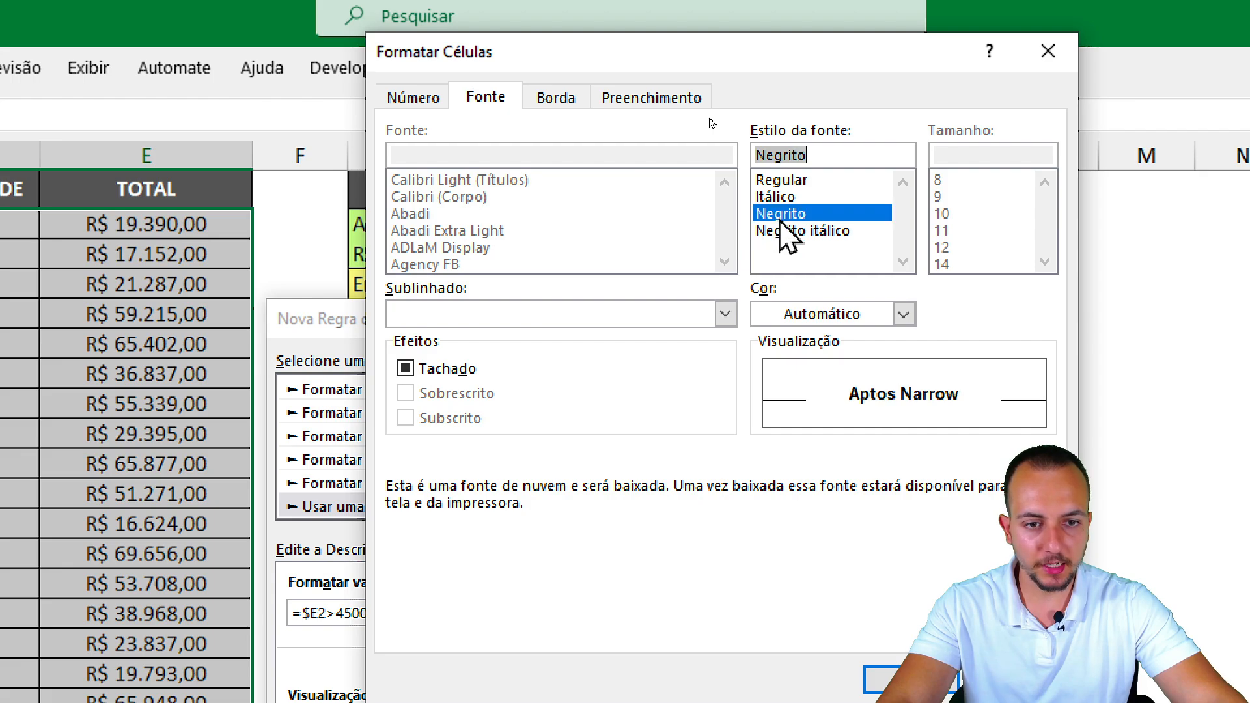
pyautogui.click(816, 314)
pyautogui.click(788, 355)
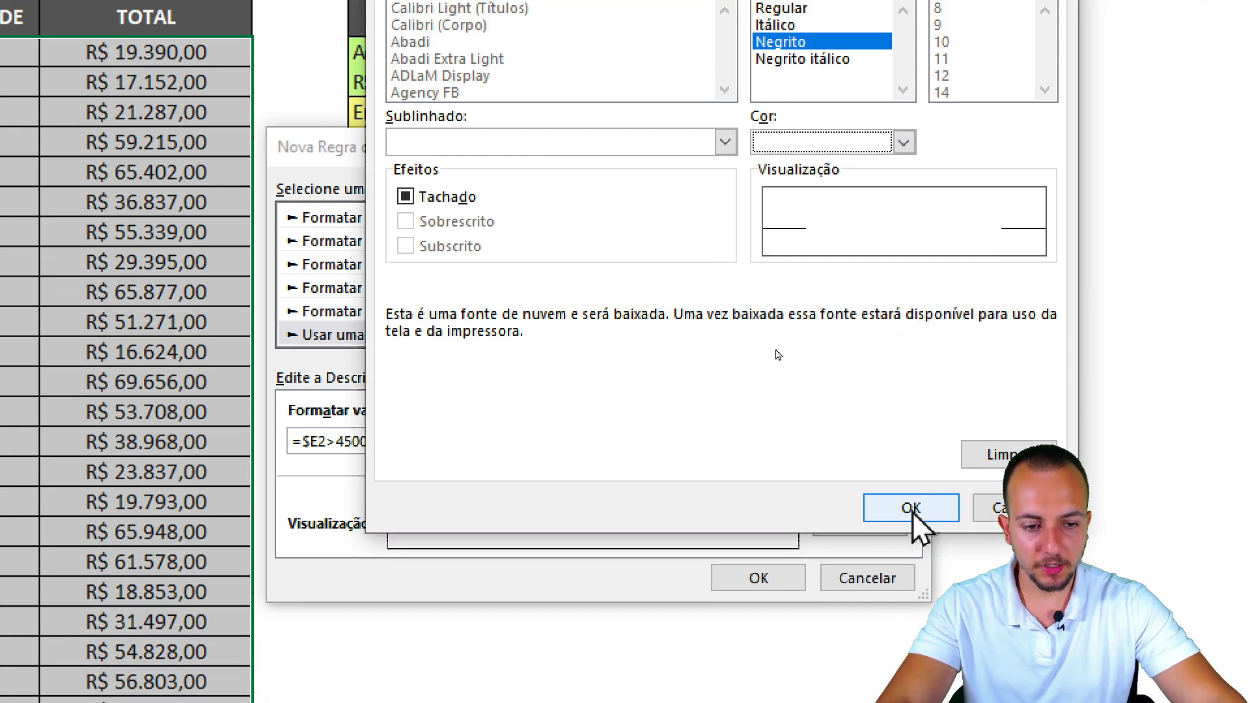
pyautogui.click(910, 508)
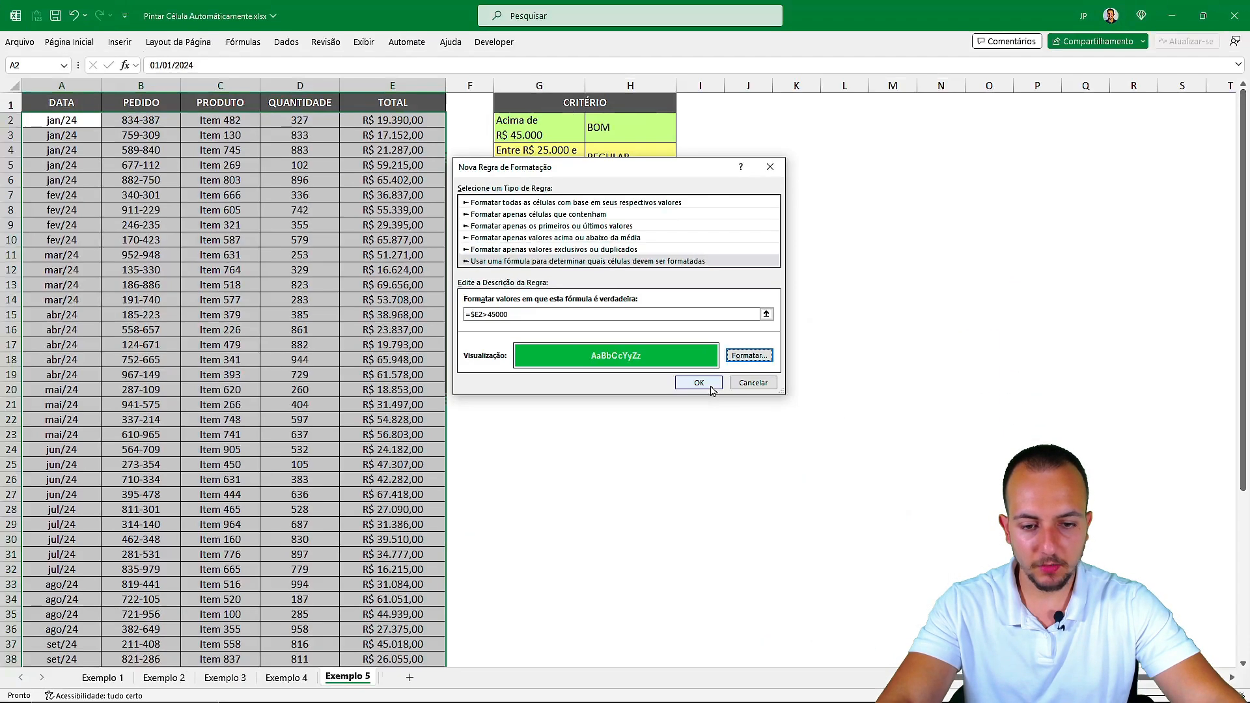
pyautogui.click(758, 578)
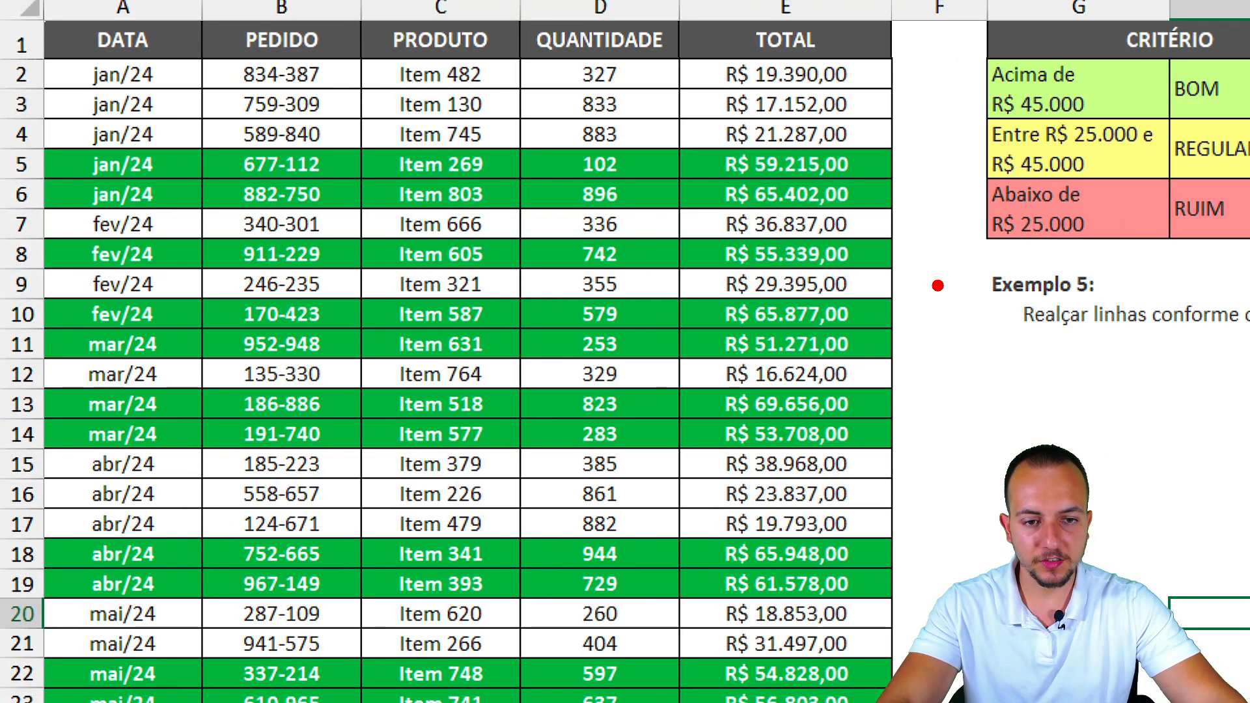
pyautogui.moveTo(924, 215)
pyautogui.mouseDown()
pyautogui.moveTo(636, 197)
pyautogui.moveTo(647, 306)
pyautogui.moveTo(924, 207)
pyautogui.mouseUp()
pyautogui.moveTo(993, 335); pyautogui.dragTo(862, 272)
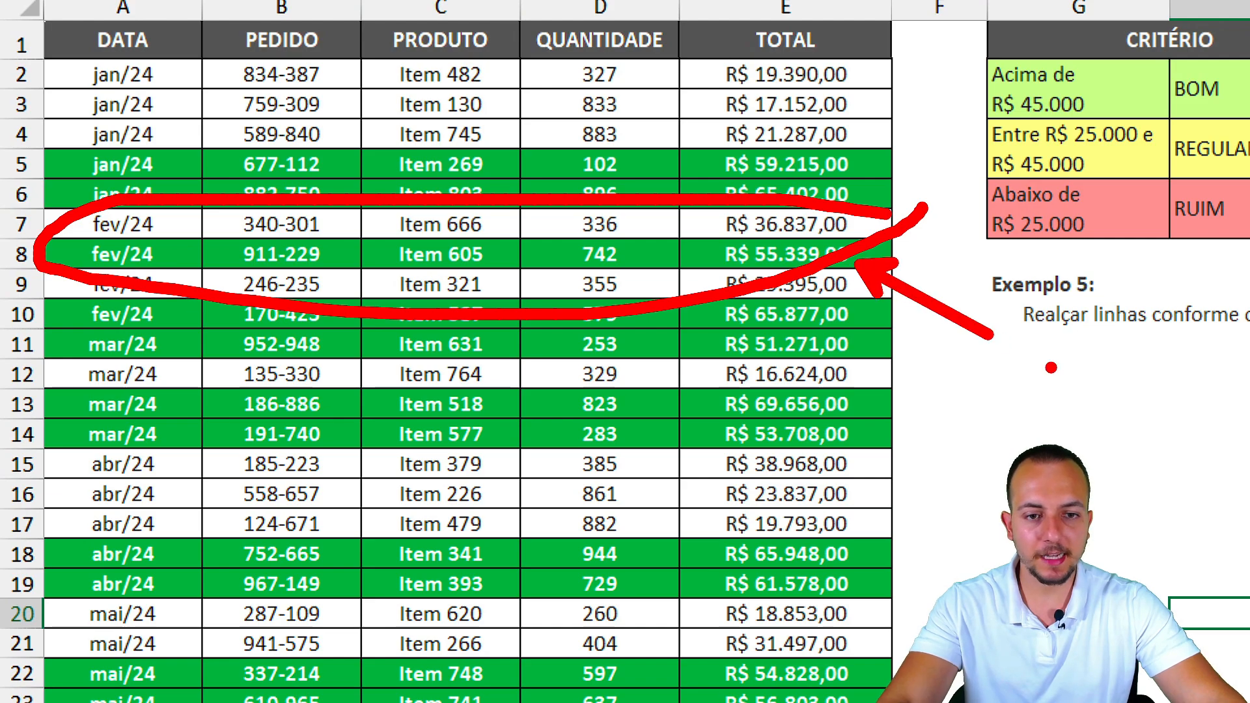
pyautogui.press('Escape')
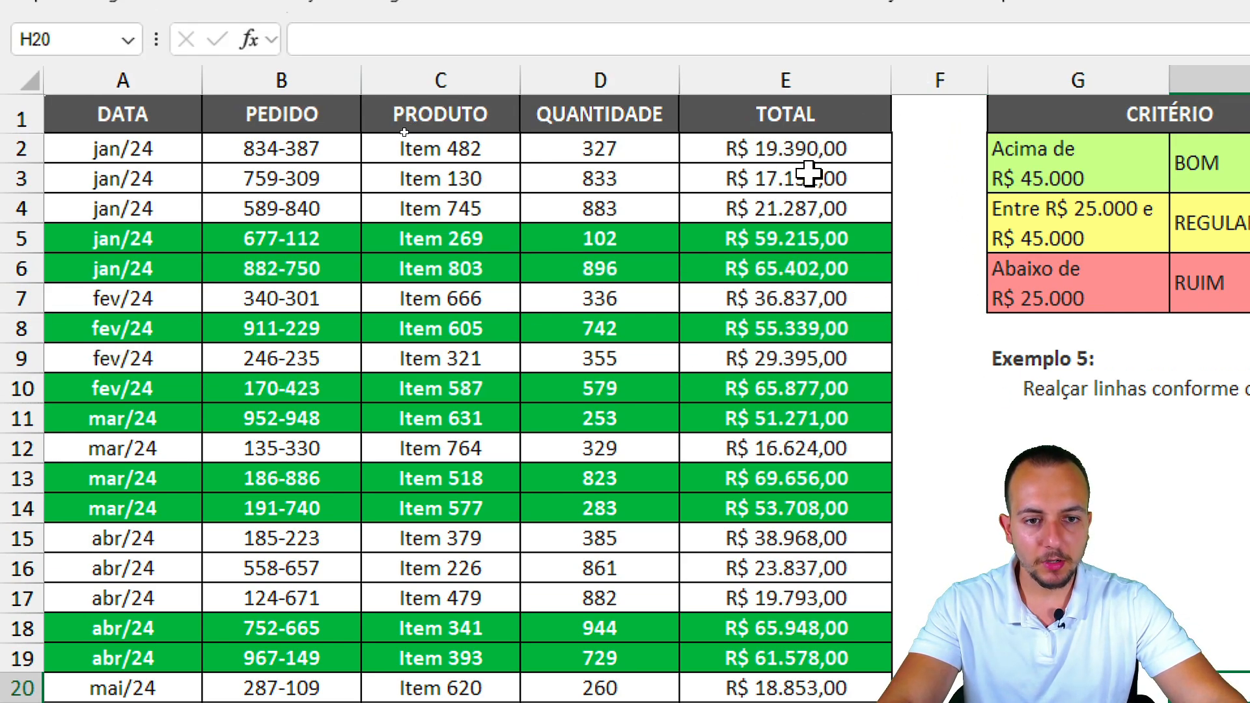
# Step: Test the row highlighting by entering 999999 as the total in E3, and undo that entry
pyautogui.click(807, 174)
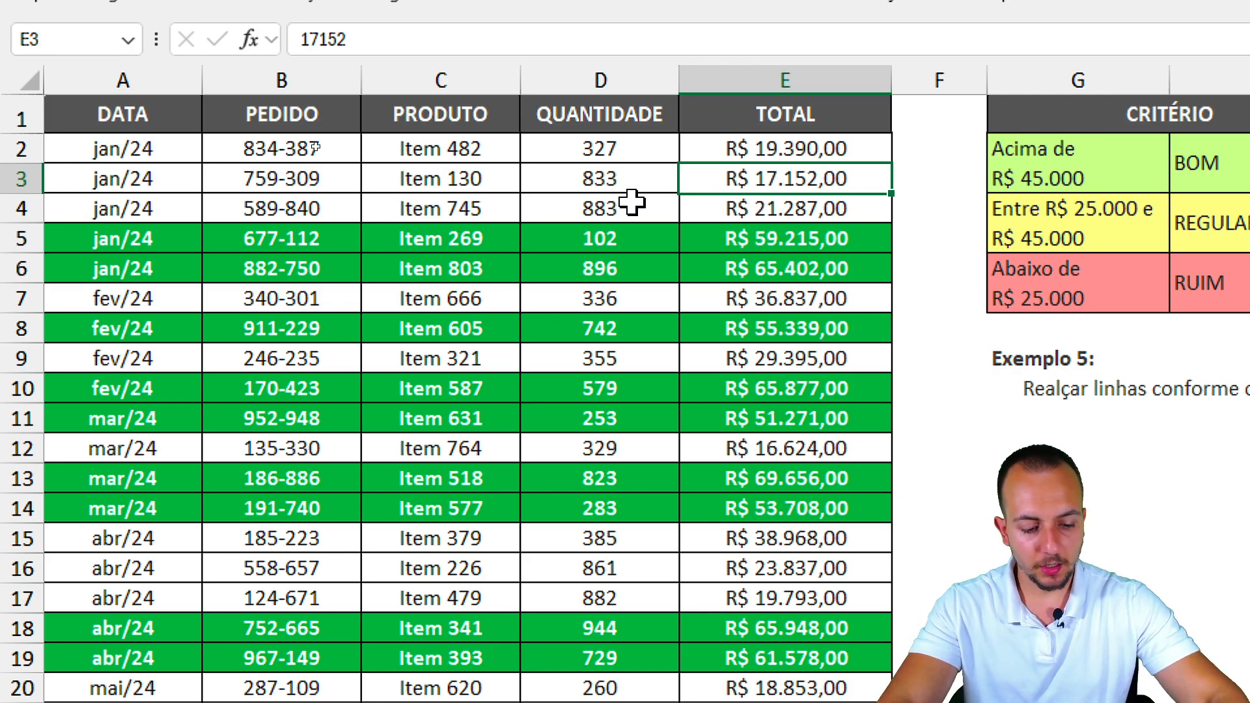
pyautogui.write('999999')
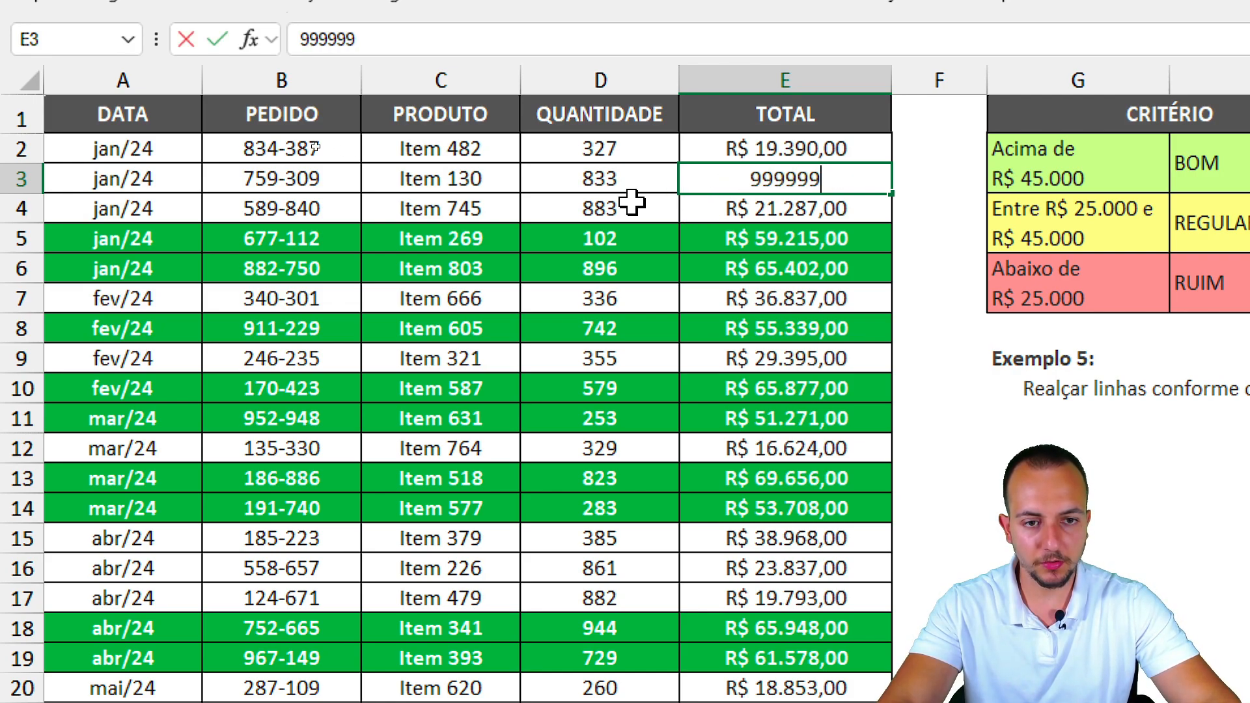
pyautogui.press('Return')
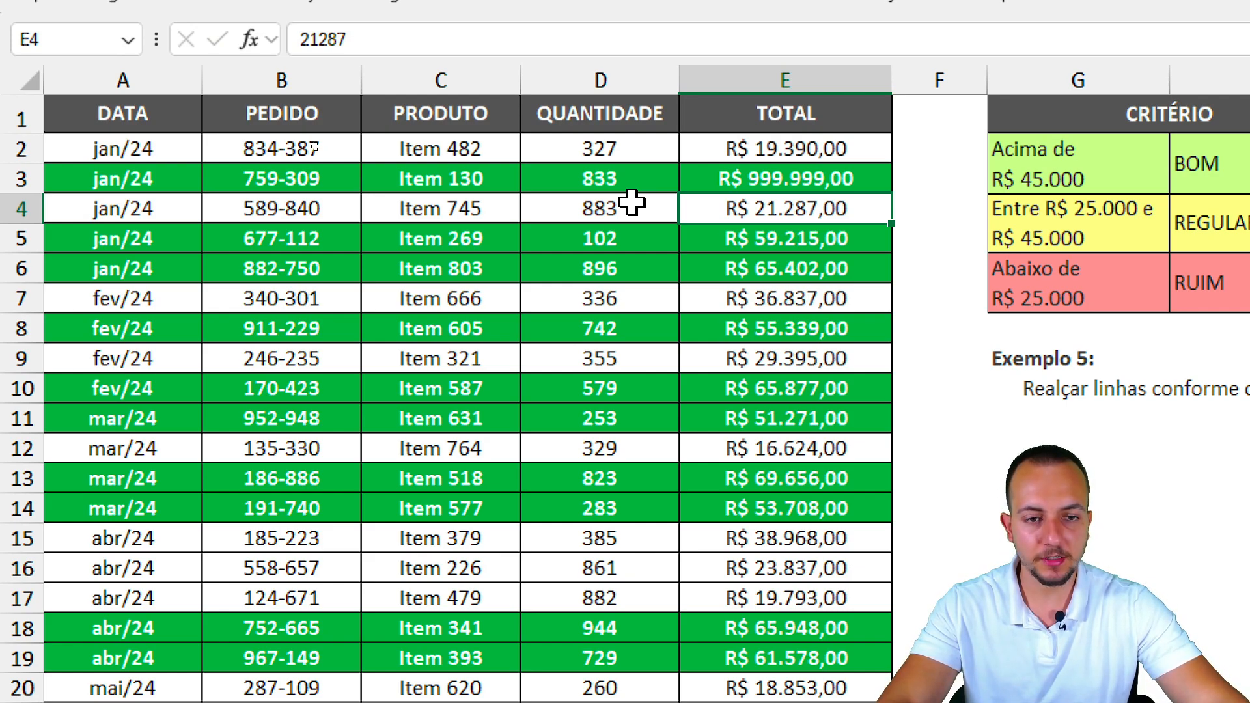
pyautogui.hotkey('ctrl', 'z')
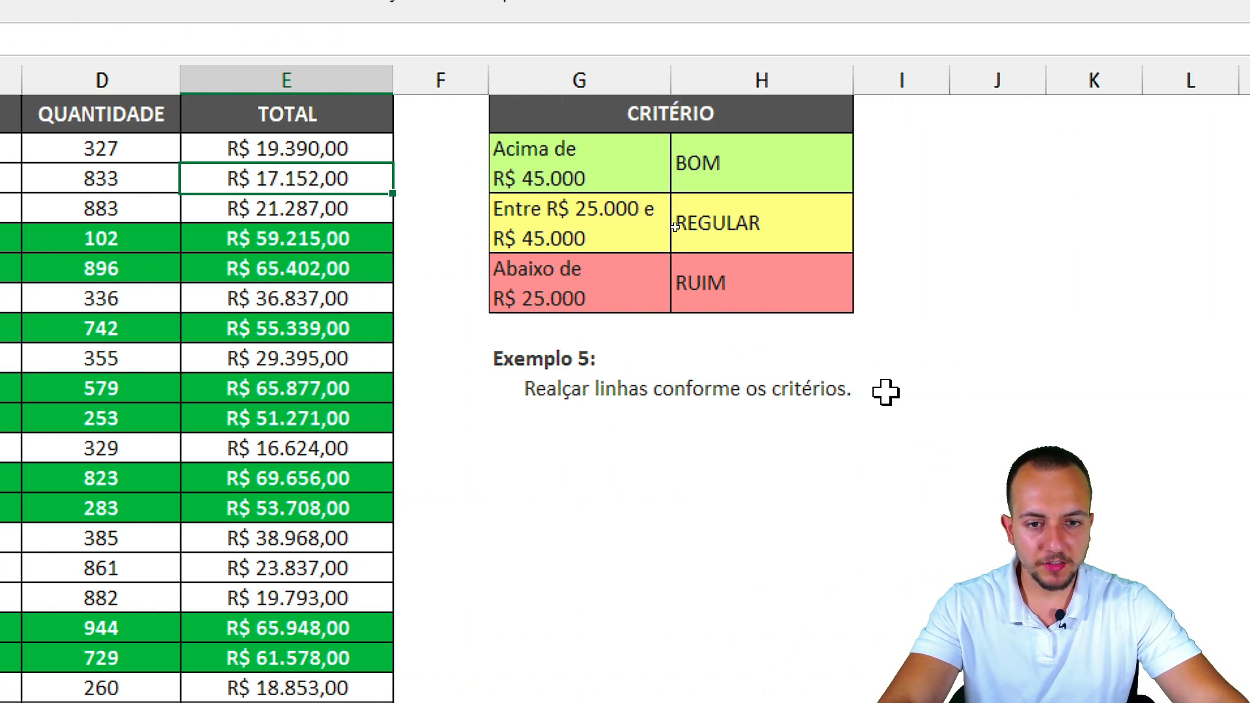
pyautogui.moveTo(734, 167)
pyautogui.mouseDown()
pyautogui.moveTo(497, 287)
pyautogui.moveTo(484, 188)
pyautogui.mouseUp()
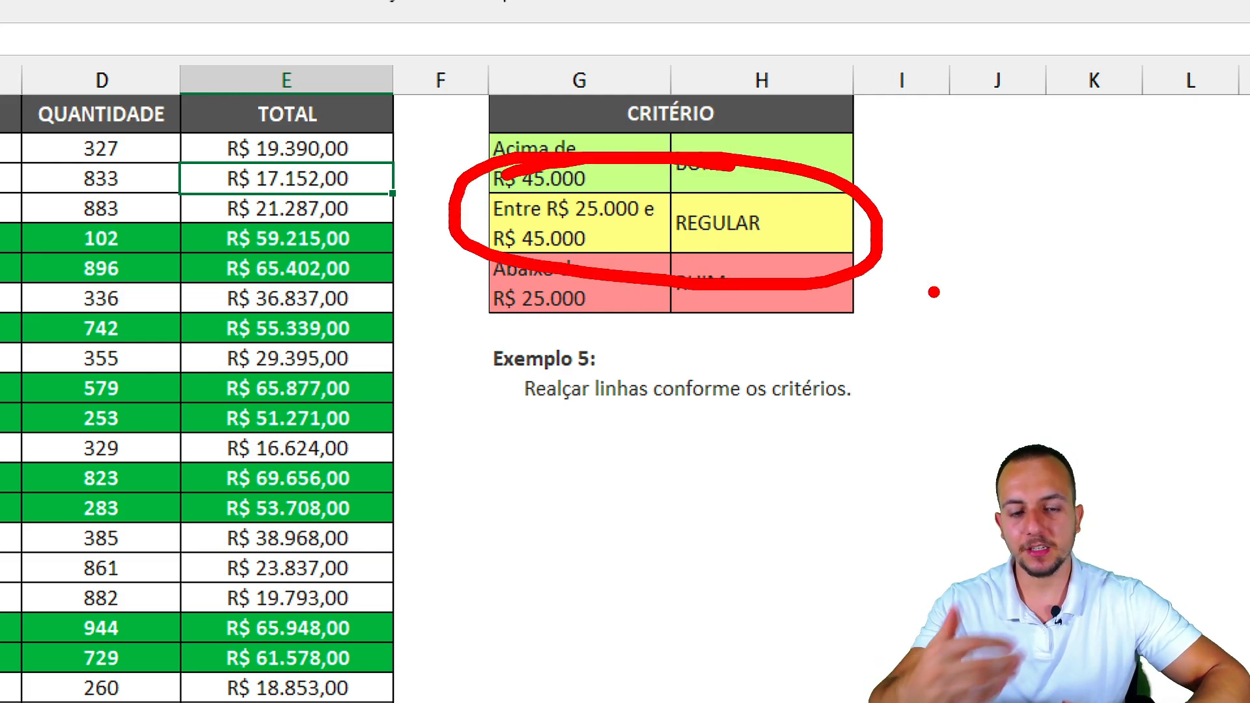
pyautogui.press('Escape')
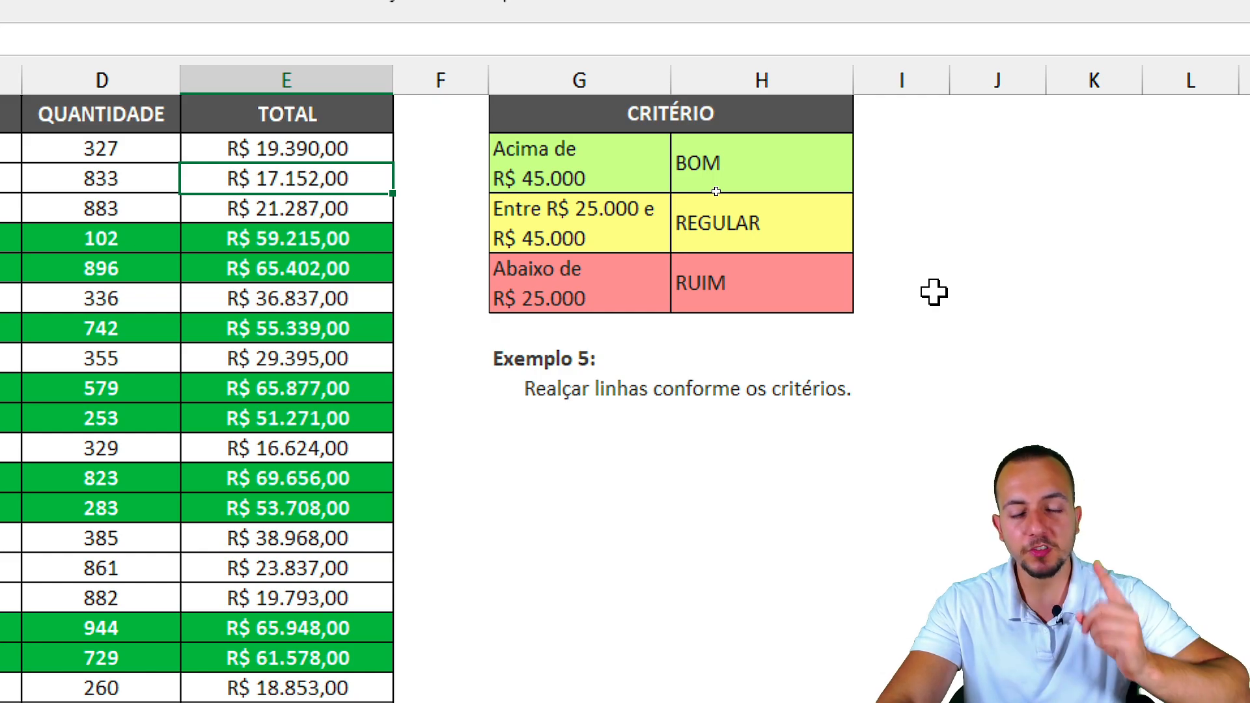
pyautogui.hotkey('ctrl', '2')
pyautogui.moveTo(473, 250)
pyautogui.mouseDown()
pyautogui.moveTo(787, 333)
pyautogui.moveTo(784, 318)
pyautogui.mouseUp()
pyautogui.moveTo(768, 338); pyautogui.dragTo(929, 390)
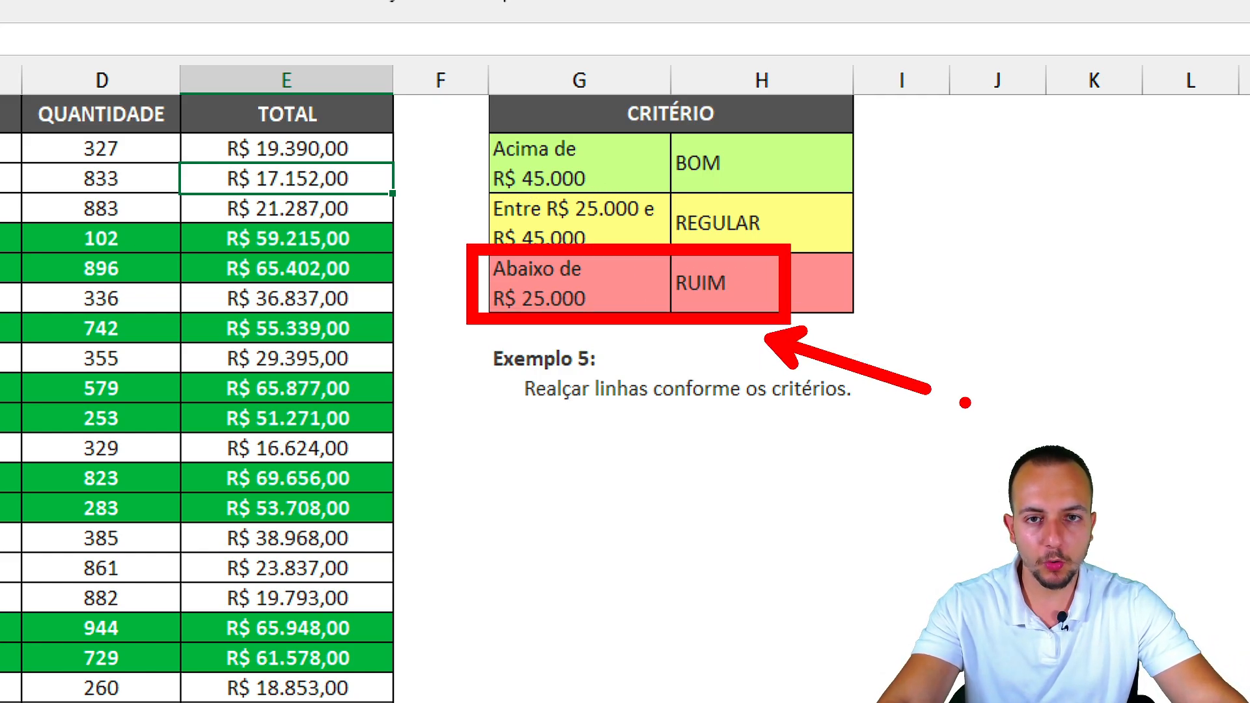
pyautogui.press('Escape')
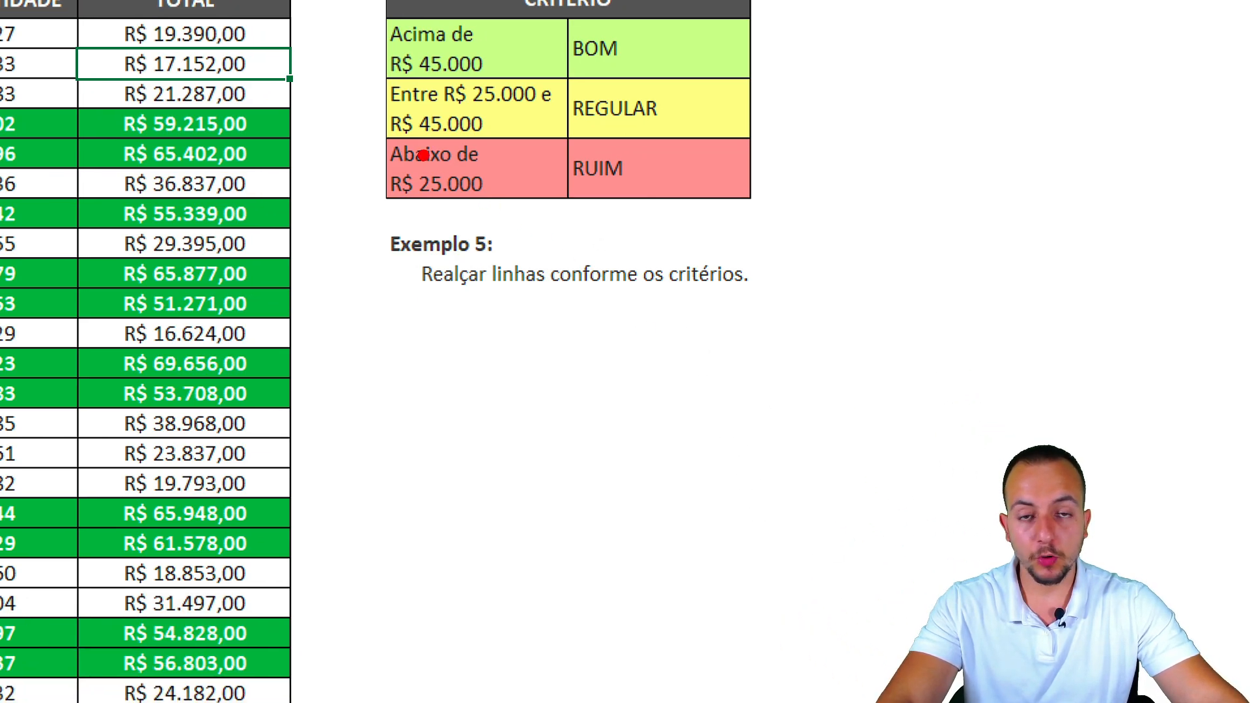
pyautogui.moveTo(379, 123)
pyautogui.mouseDown()
pyautogui.moveTo(478, 187)
pyautogui.moveTo(504, 221)
pyautogui.moveTo(640, 272)
pyautogui.mouseUp()
pyautogui.press('e')
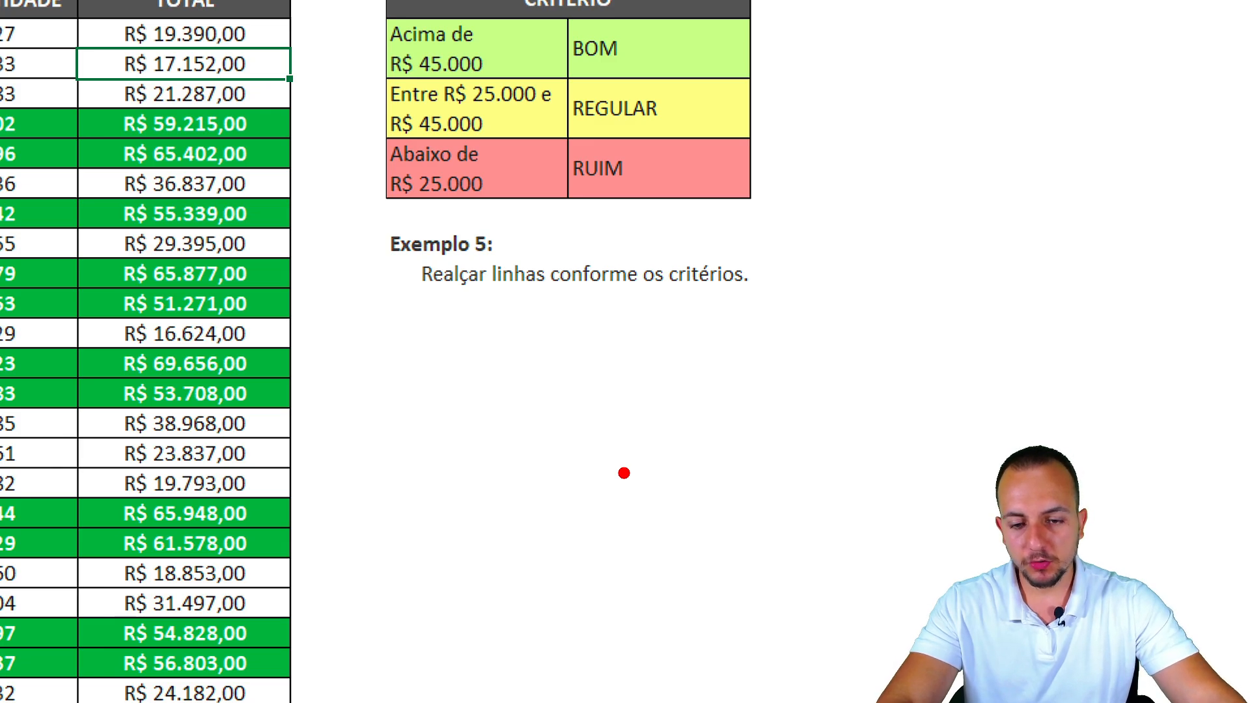
pyautogui.moveTo(439, 364)
pyautogui.mouseDown()
pyautogui.moveTo(557, 438)
pyautogui.moveTo(399, 525)
pyautogui.mouseUp()
pyautogui.moveTo(401, 348); pyautogui.dragTo(439, 529)
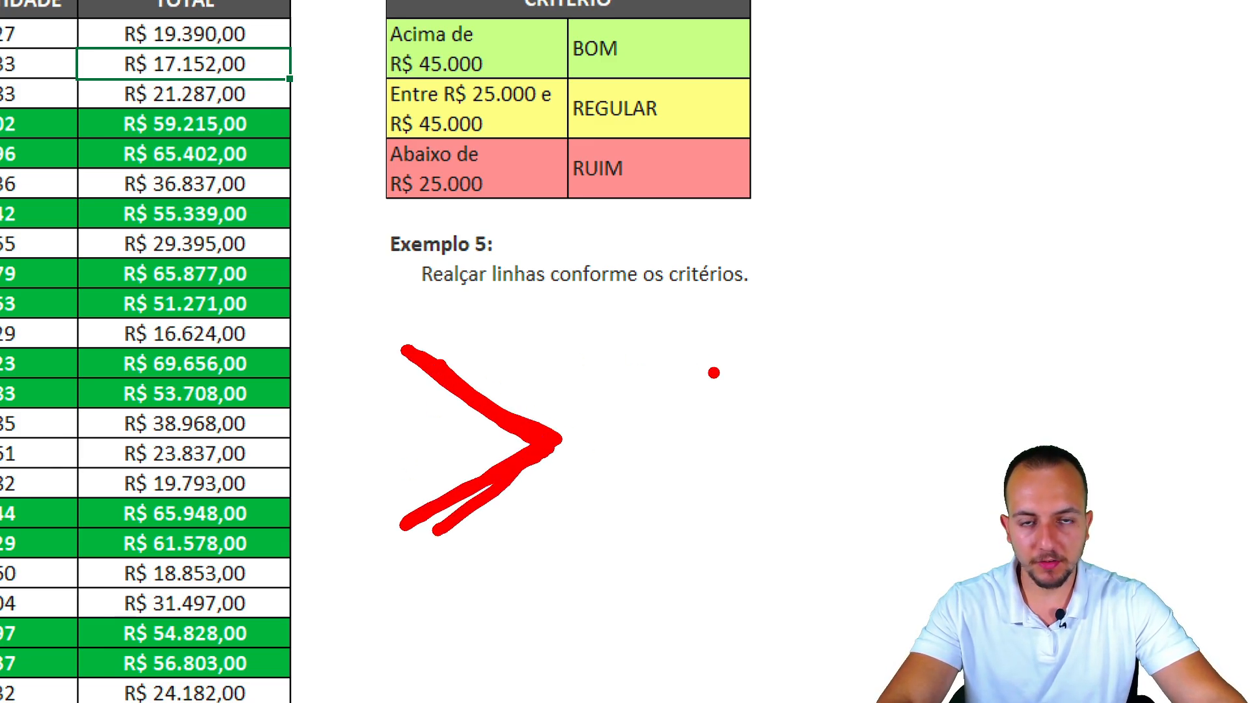
pyautogui.press('e')
pyautogui.moveTo(493, 355)
pyautogui.mouseDown()
pyautogui.moveTo(570, 508)
pyautogui.moveTo(538, 341)
pyautogui.moveTo(534, 478)
pyautogui.moveTo(555, 347)
pyautogui.mouseUp()
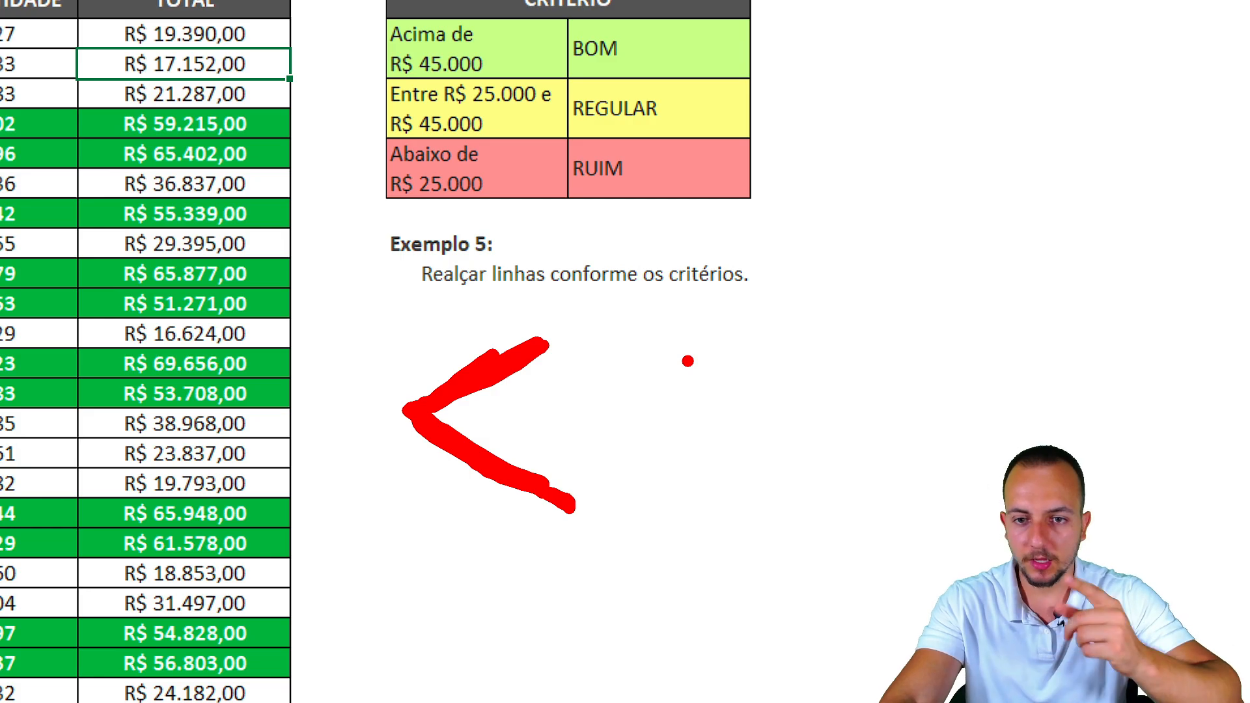
pyautogui.press('Escape')
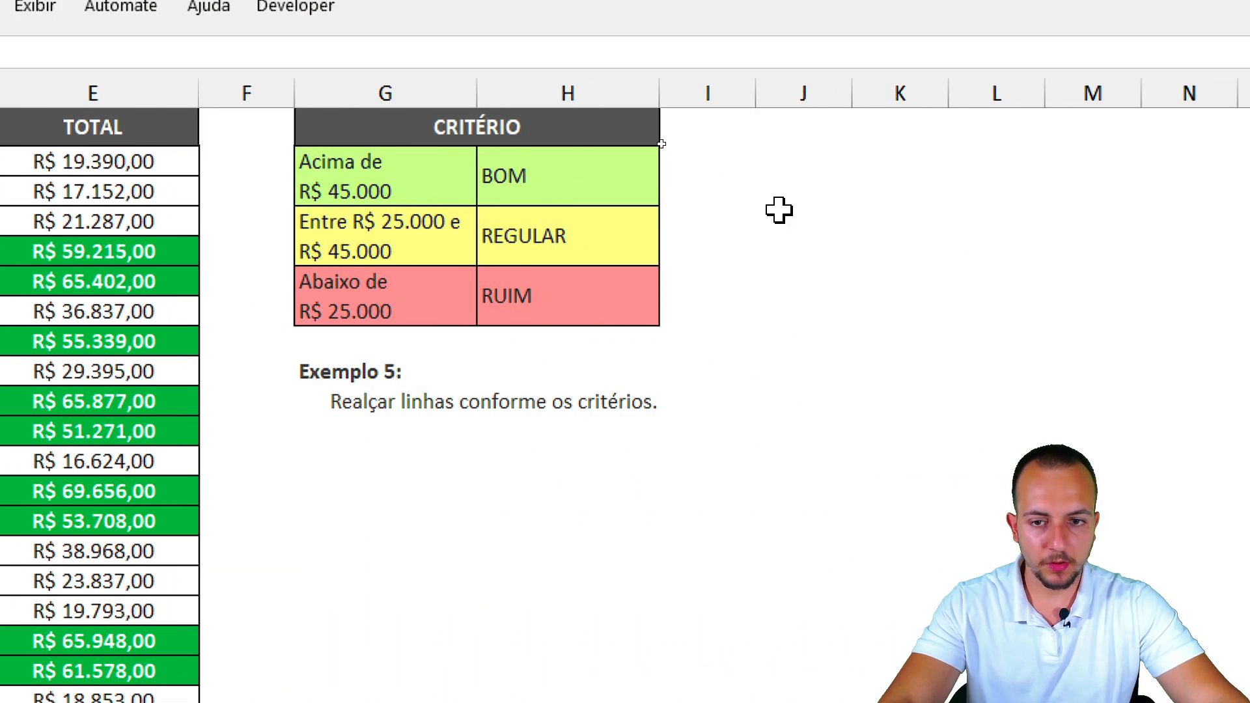
pyautogui.hotkey('ctrl', '2')
pyautogui.moveTo(350, 203); pyautogui.dragTo(469, 238)
pyautogui.moveTo(312, 246); pyautogui.dragTo(449, 265)
pyautogui.press('Escape')
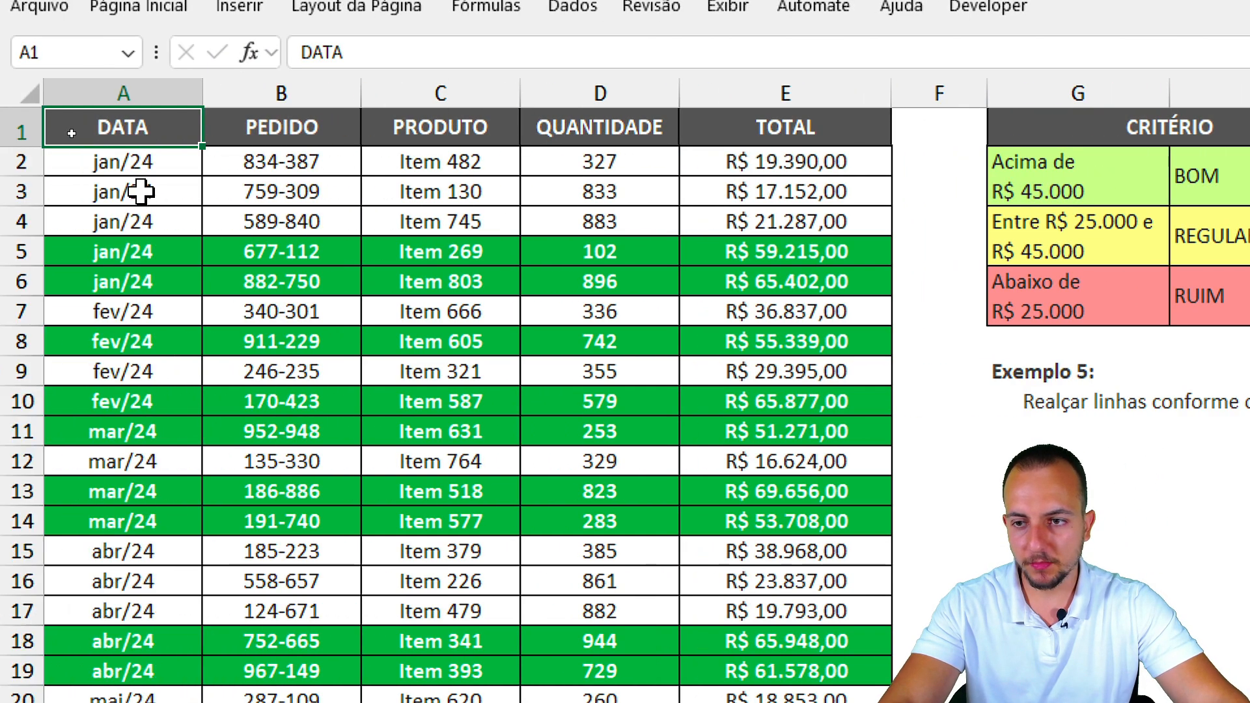
# Step: Select the table data A2:E54 and start a new conditional formatting rule that uses a formula
pyautogui.moveTo(131, 164); pyautogui.dragTo(382, 466)
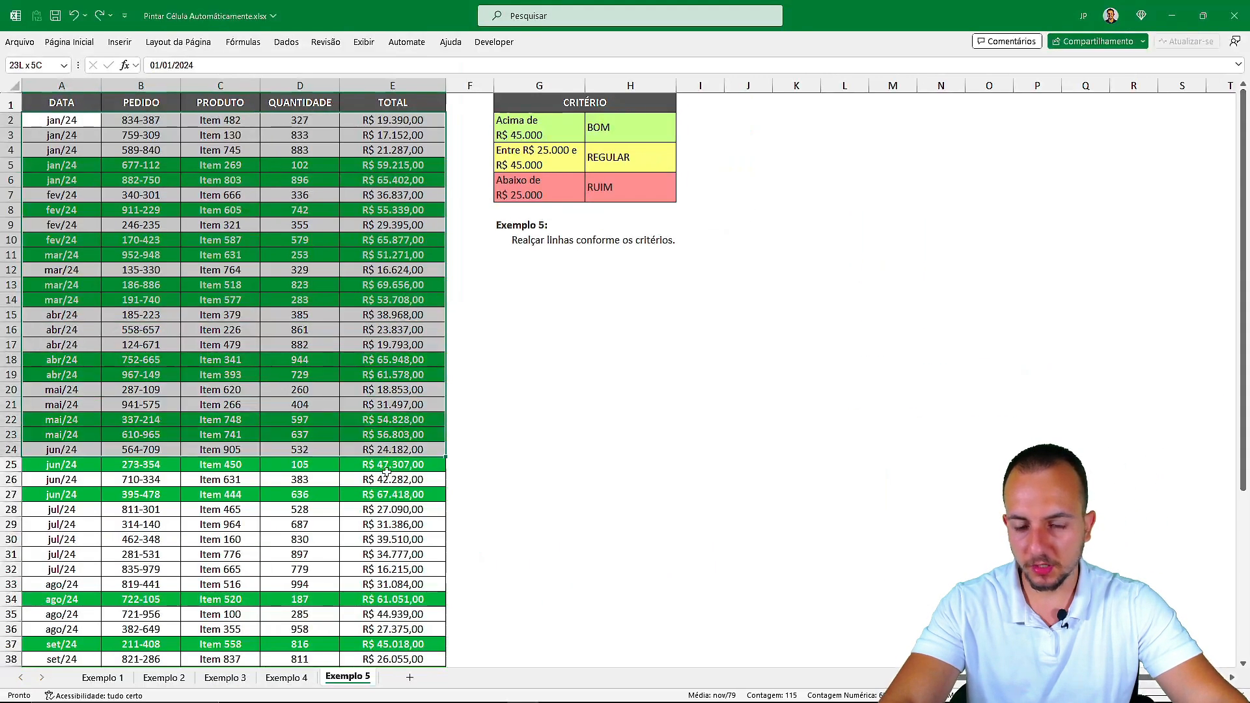
pyautogui.moveTo(382, 466); pyautogui.dragTo(384, 659)
pyautogui.click(150, 9)
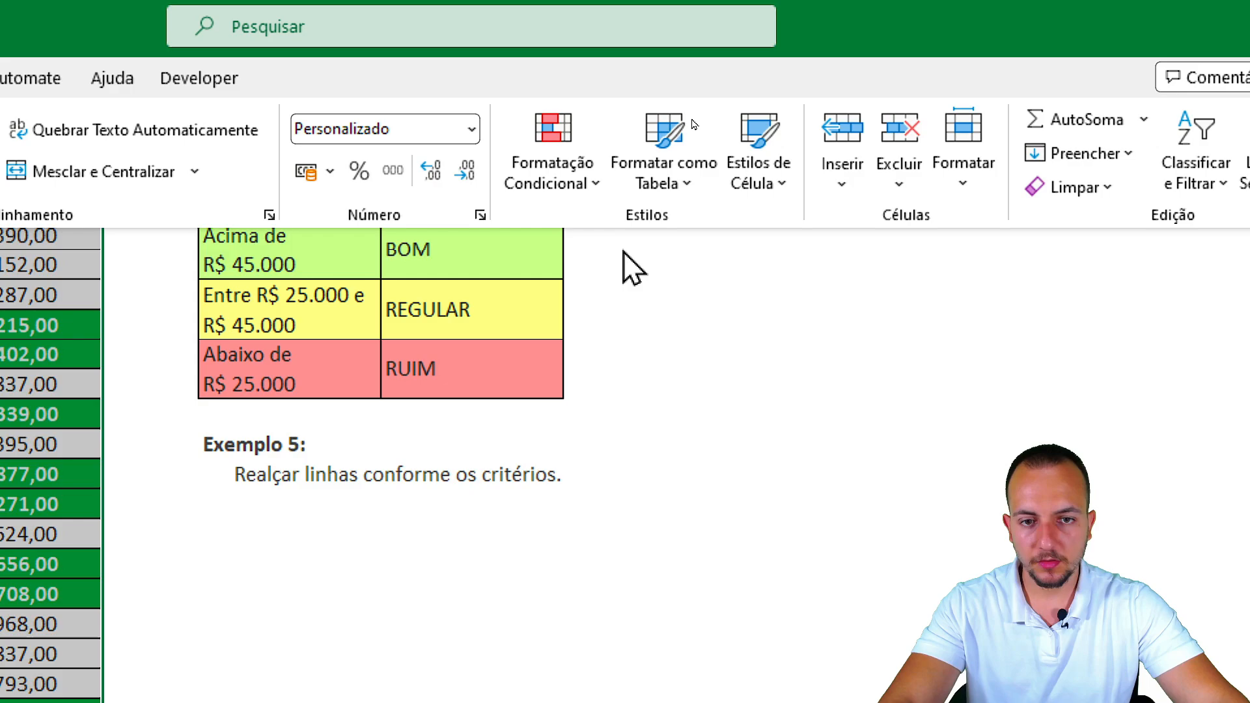
pyautogui.click(553, 171)
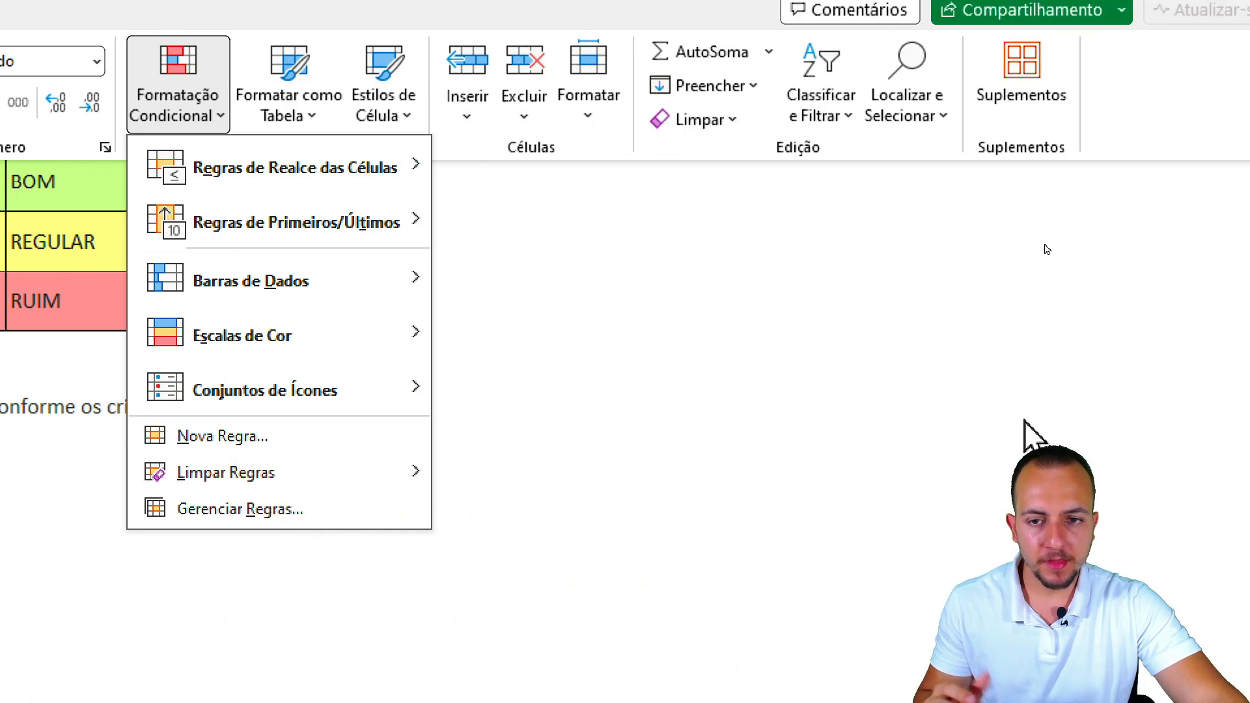
pyautogui.moveTo(371, 170)
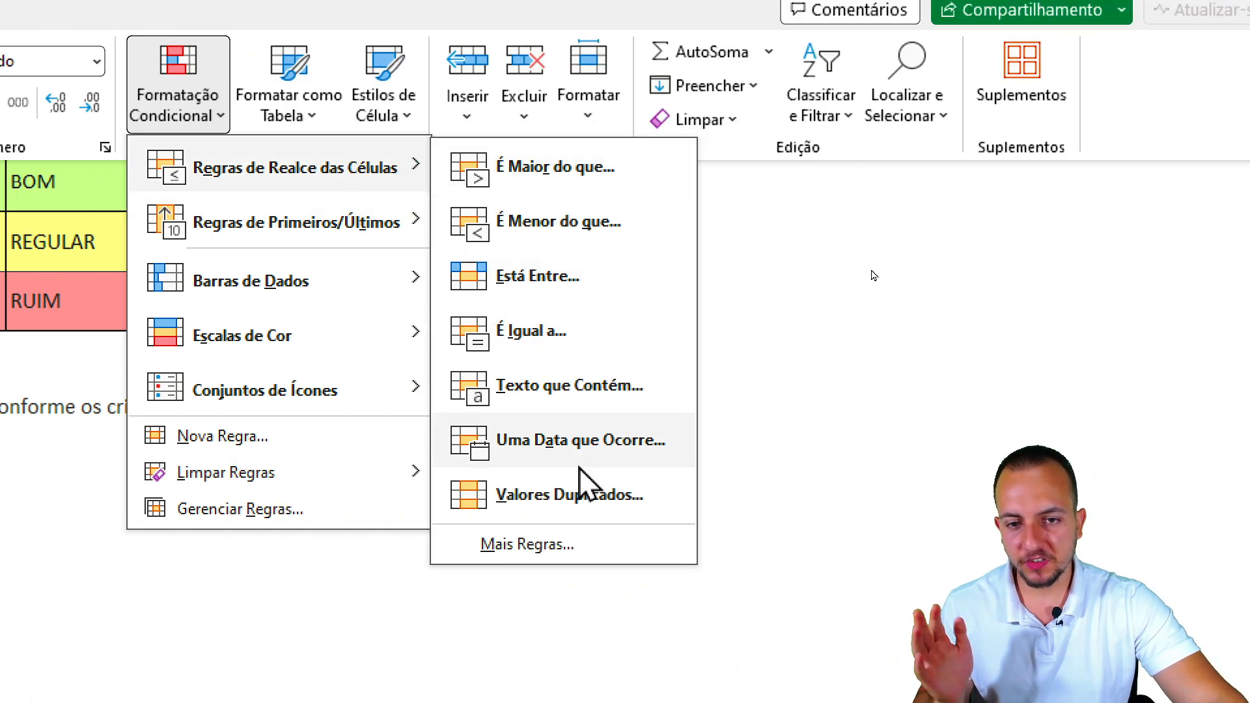
pyautogui.moveTo(405, 240)
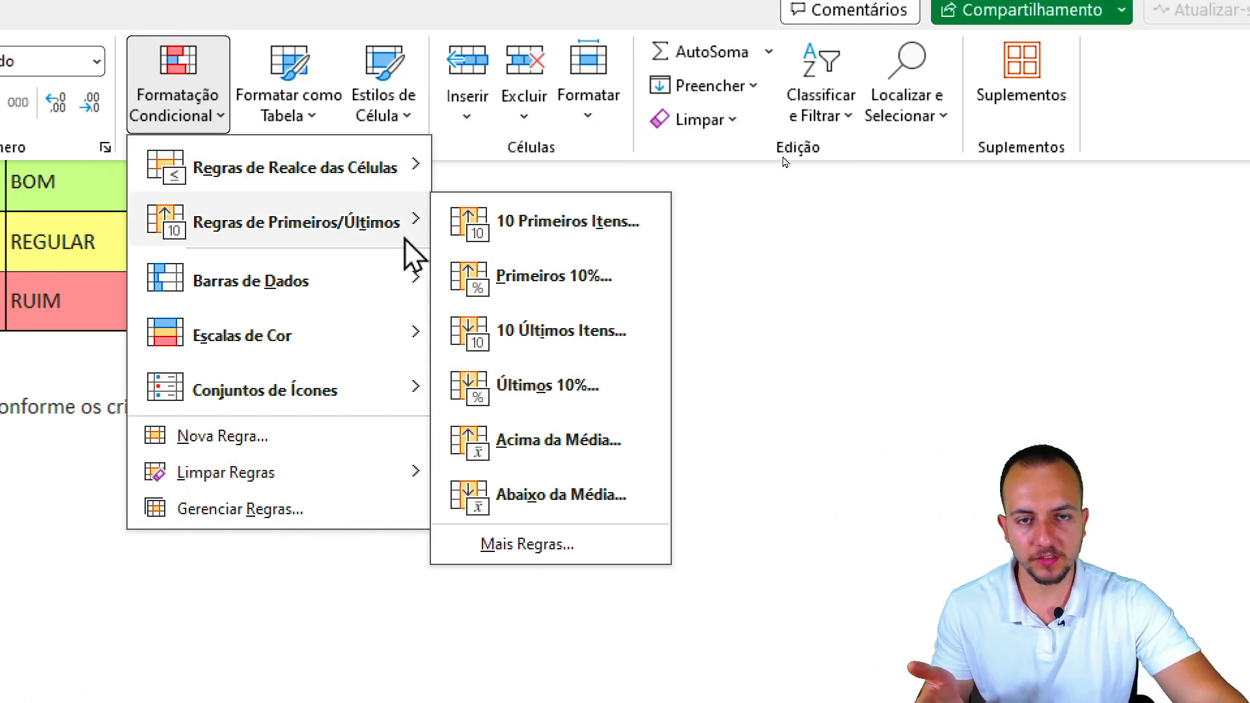
pyautogui.click(254, 437)
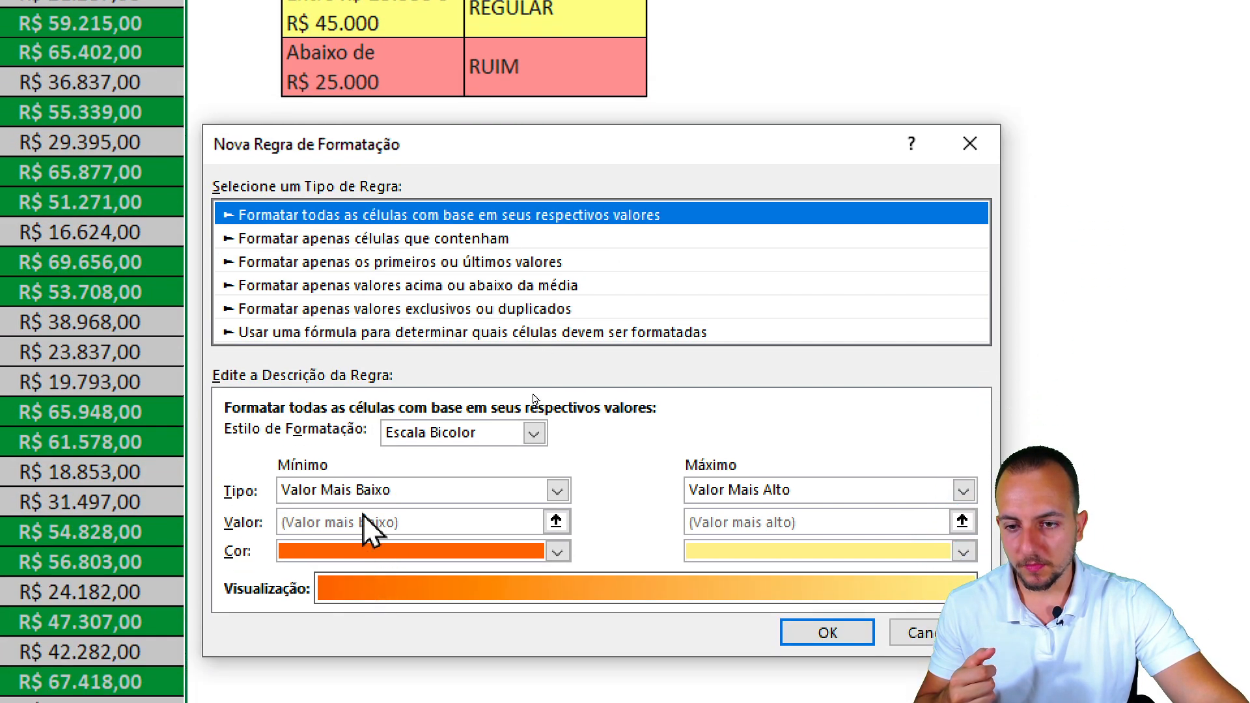
pyautogui.click(475, 239)
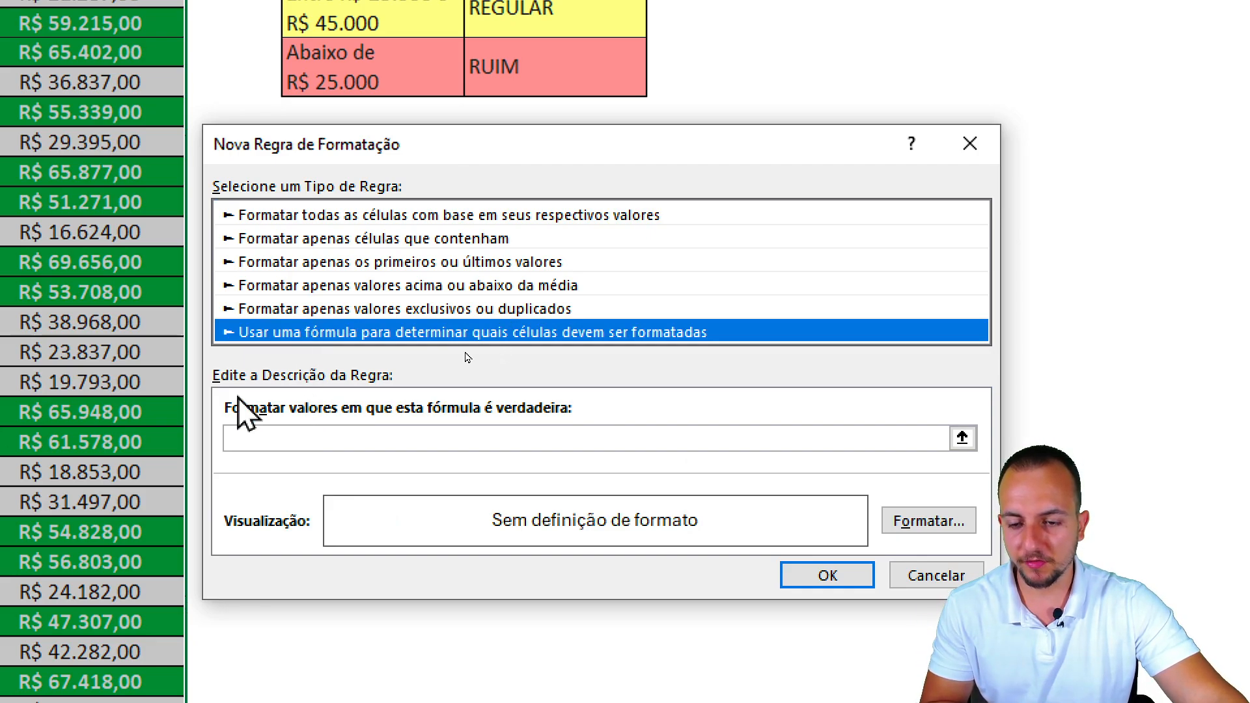
# Step: Enter the rule formula =$E2>25000 from the first TOTAL cell, keeping only the column reference absolute
pyautogui.click(325, 435)
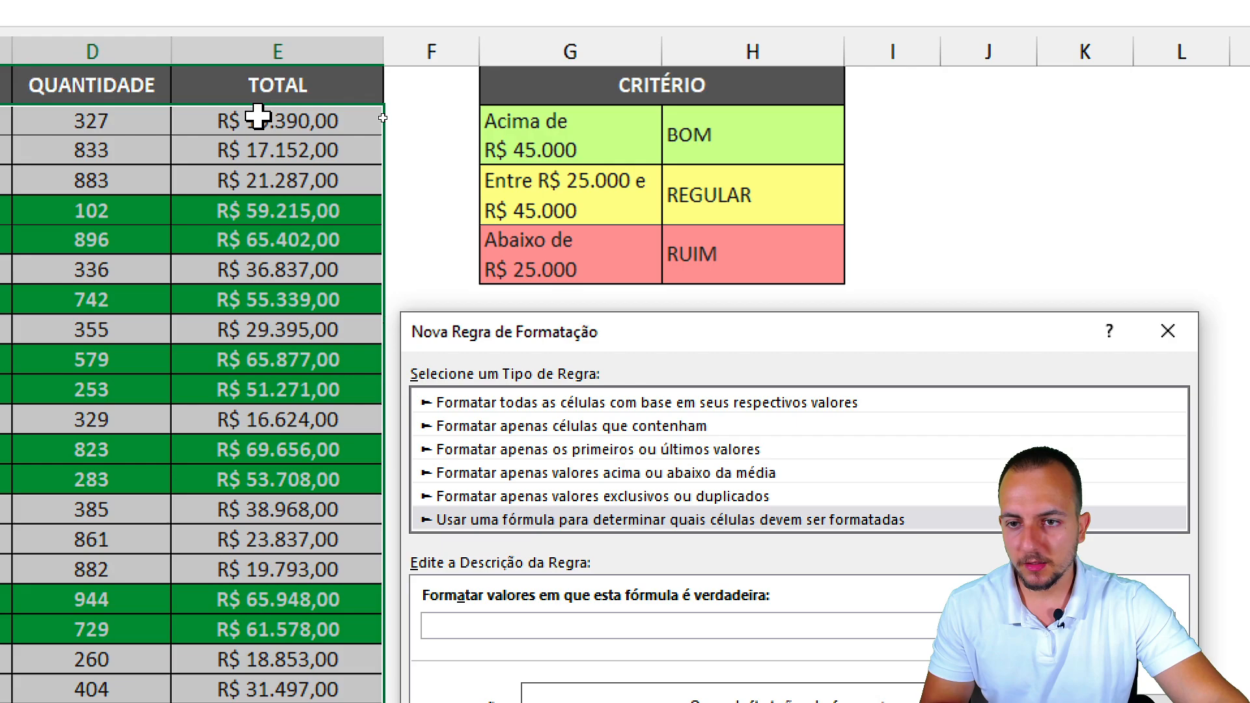
pyautogui.click(261, 120)
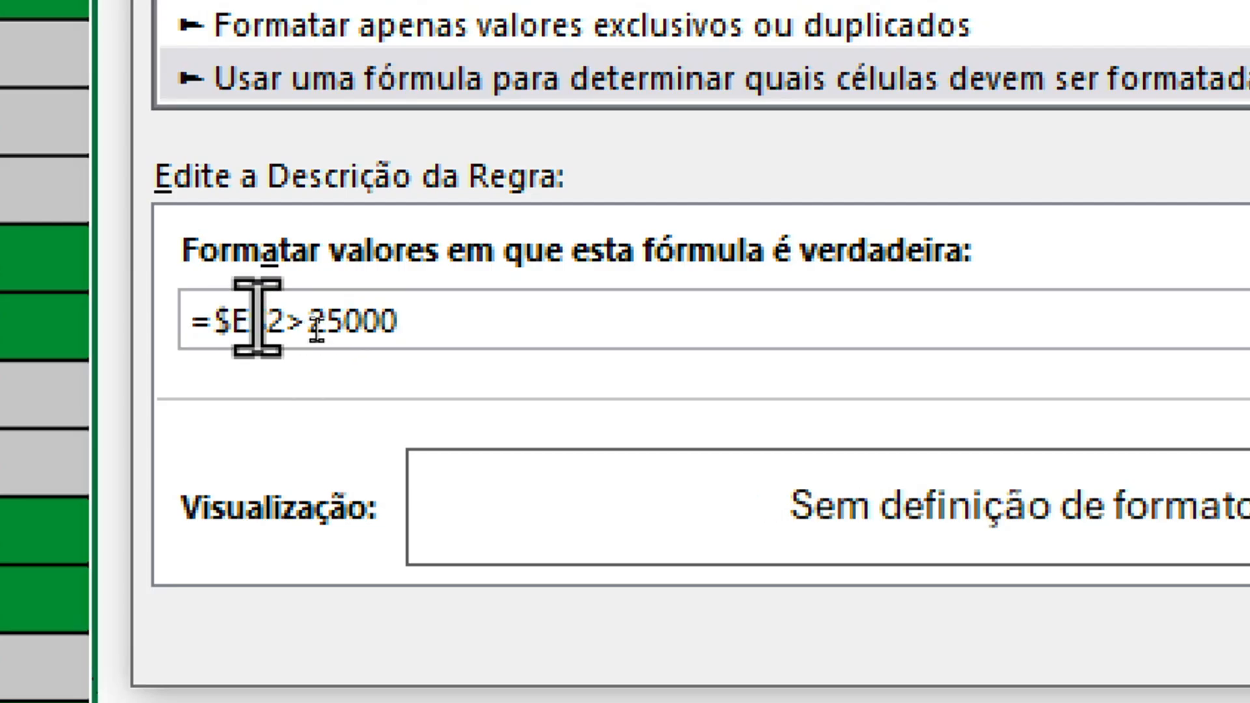
pyautogui.click(454, 368)
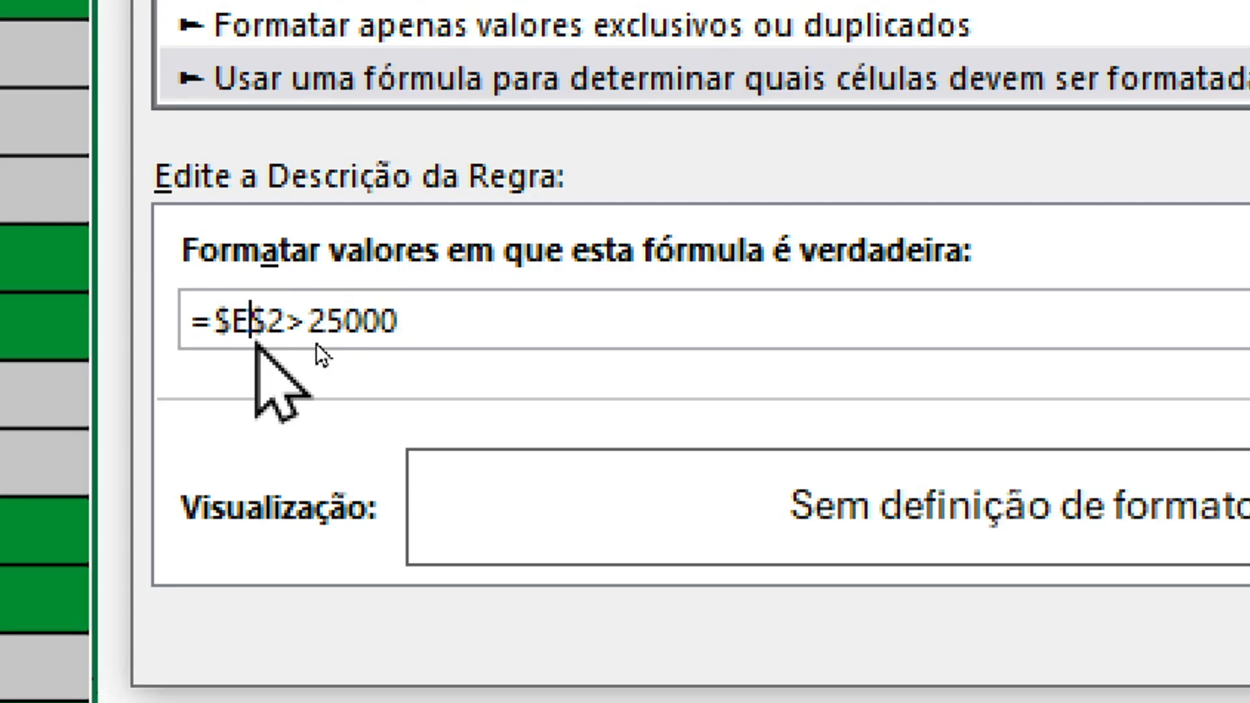
pyautogui.press('Delete')
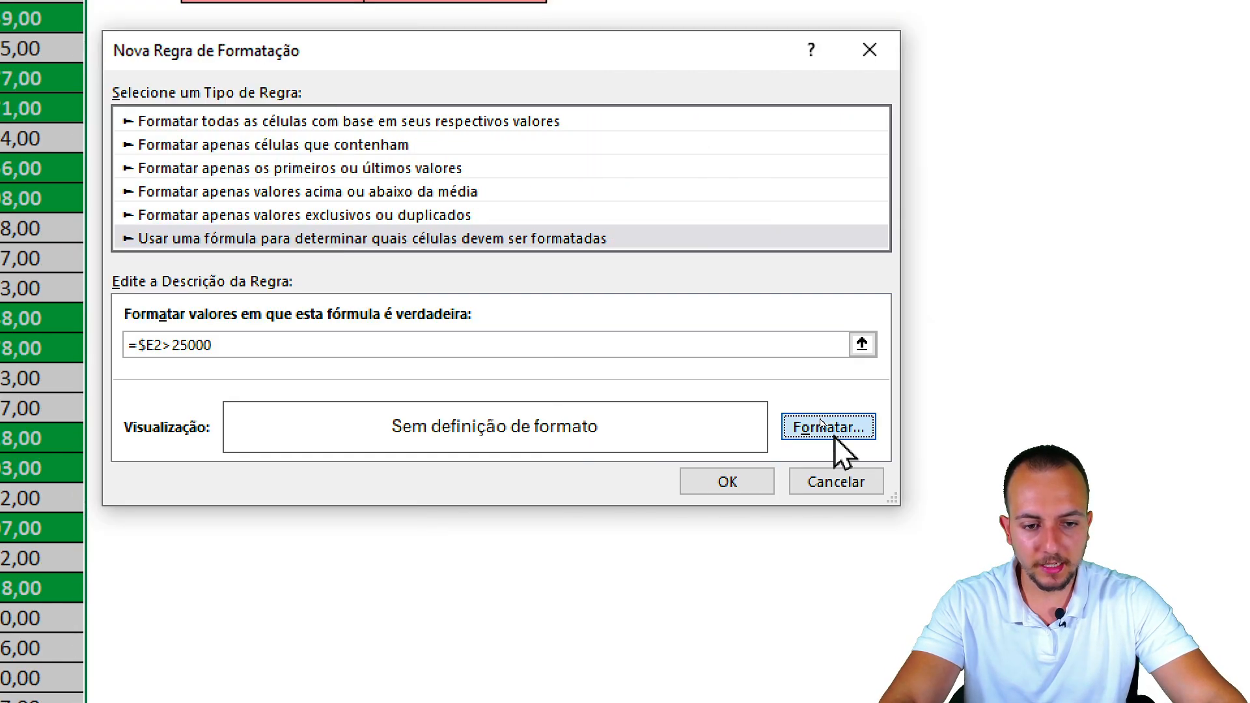
# Step: Give the REGULAR rule a light gold fill, apply it to the selected rows and check the table's colouring
pyautogui.click(1129, 430)
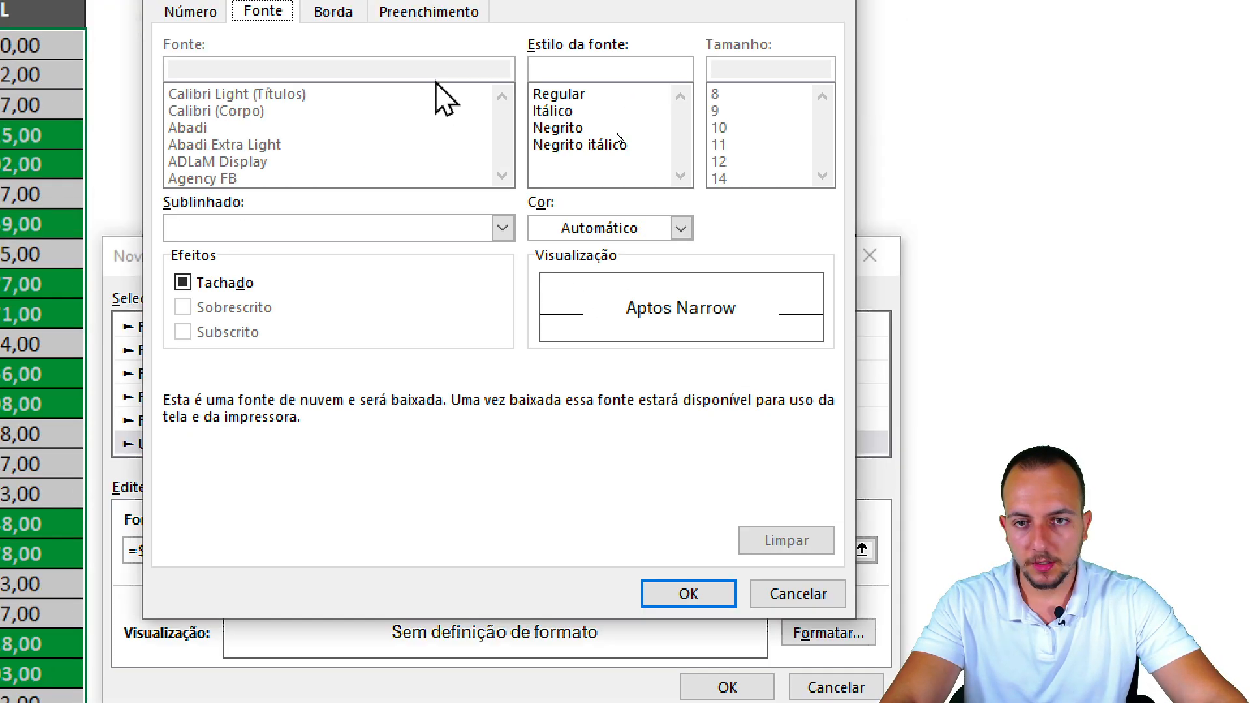
pyautogui.click(429, 82)
pyautogui.click(352, 235)
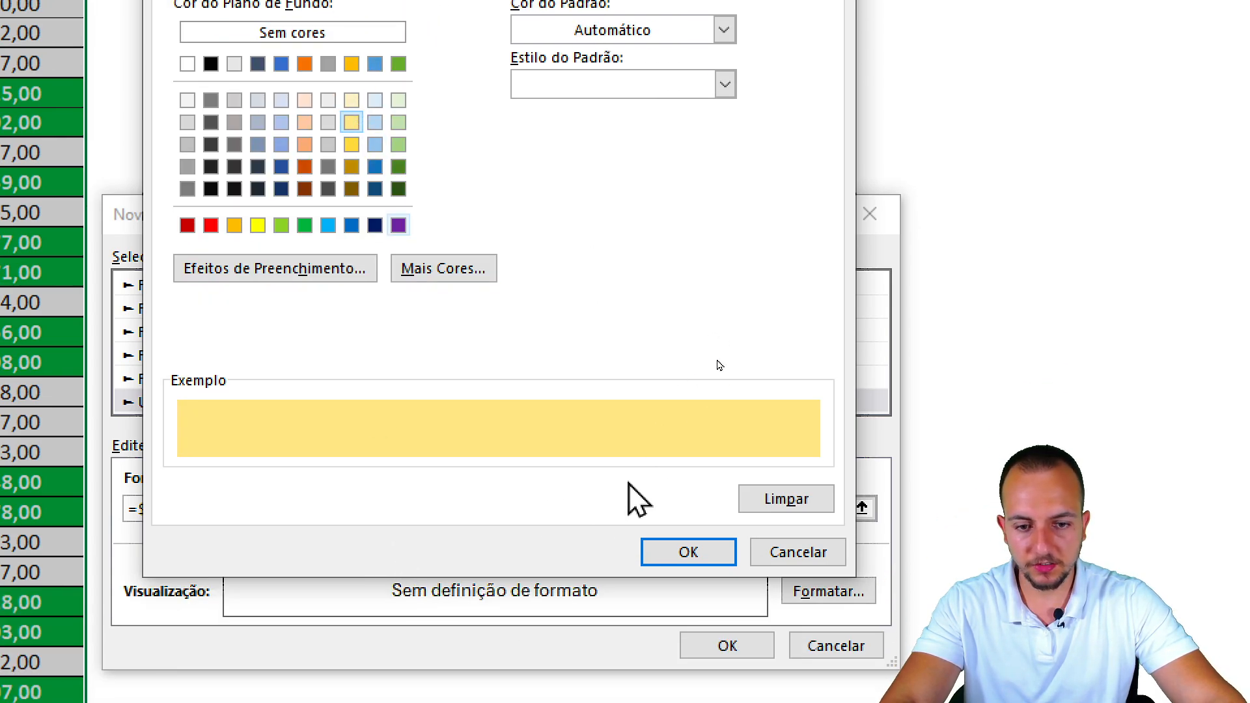
pyautogui.click(687, 666)
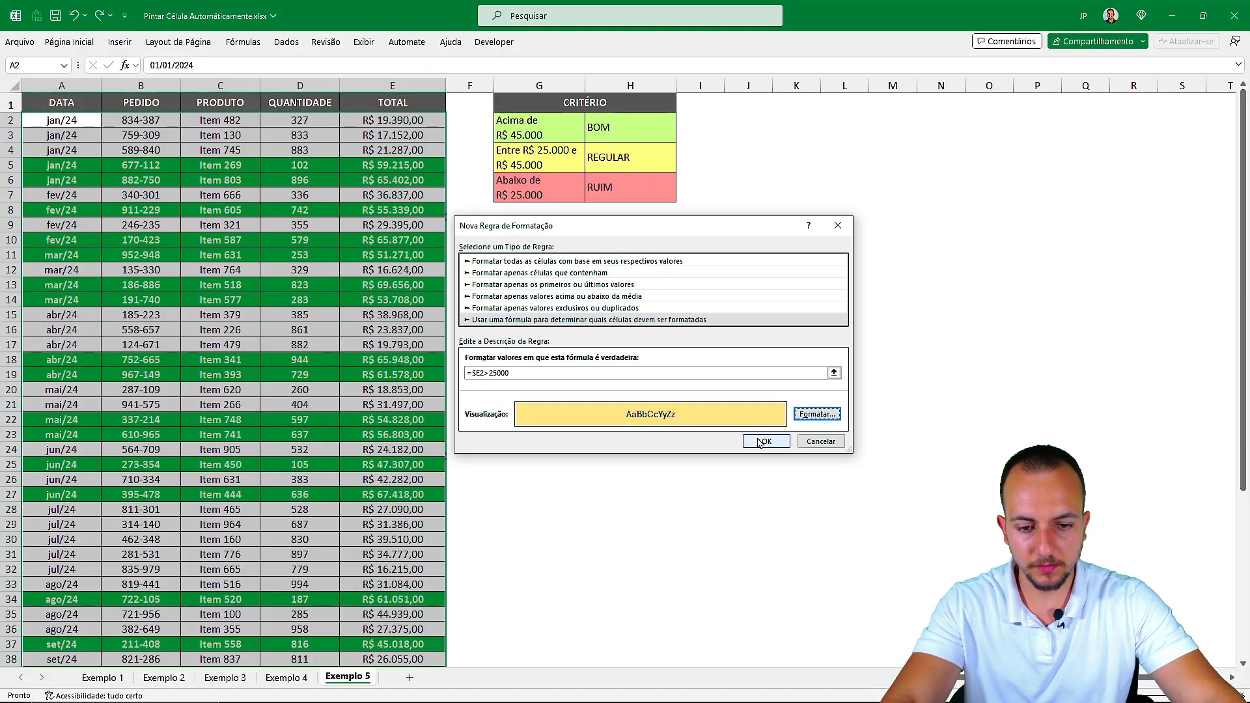
pyautogui.click(754, 440)
pyautogui.click(651, 406)
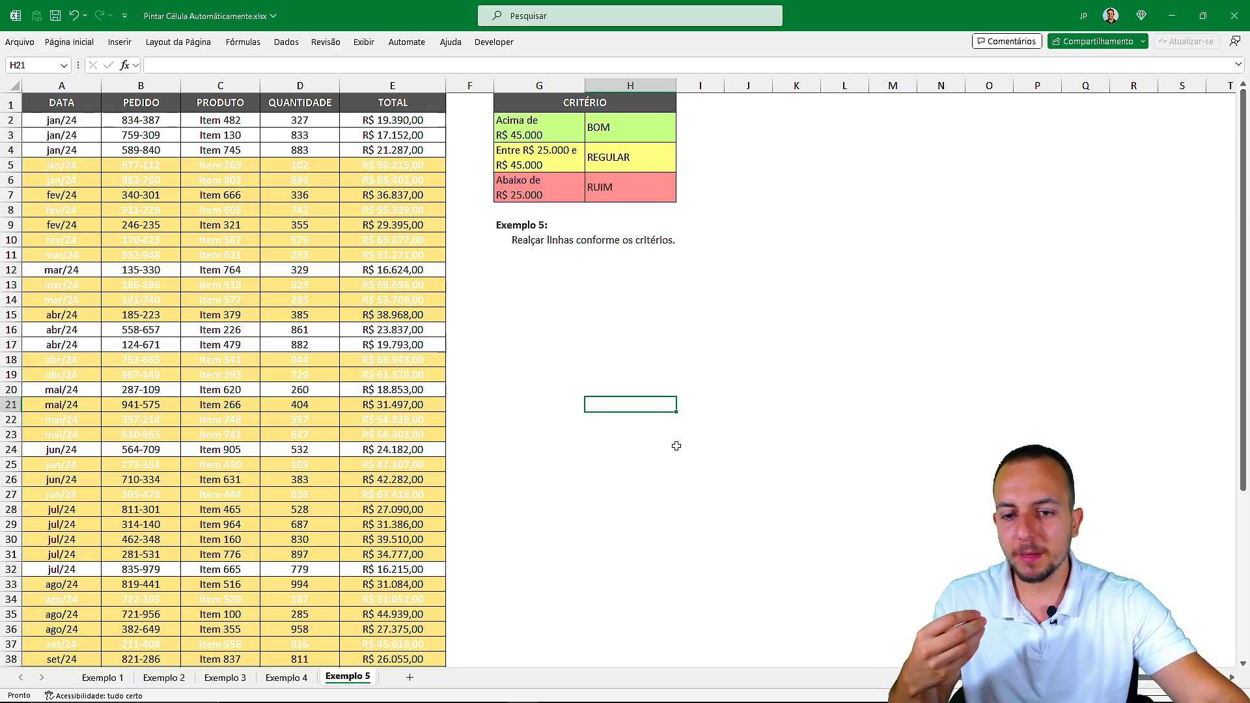
pyautogui.scroll(-8, 676, 446)
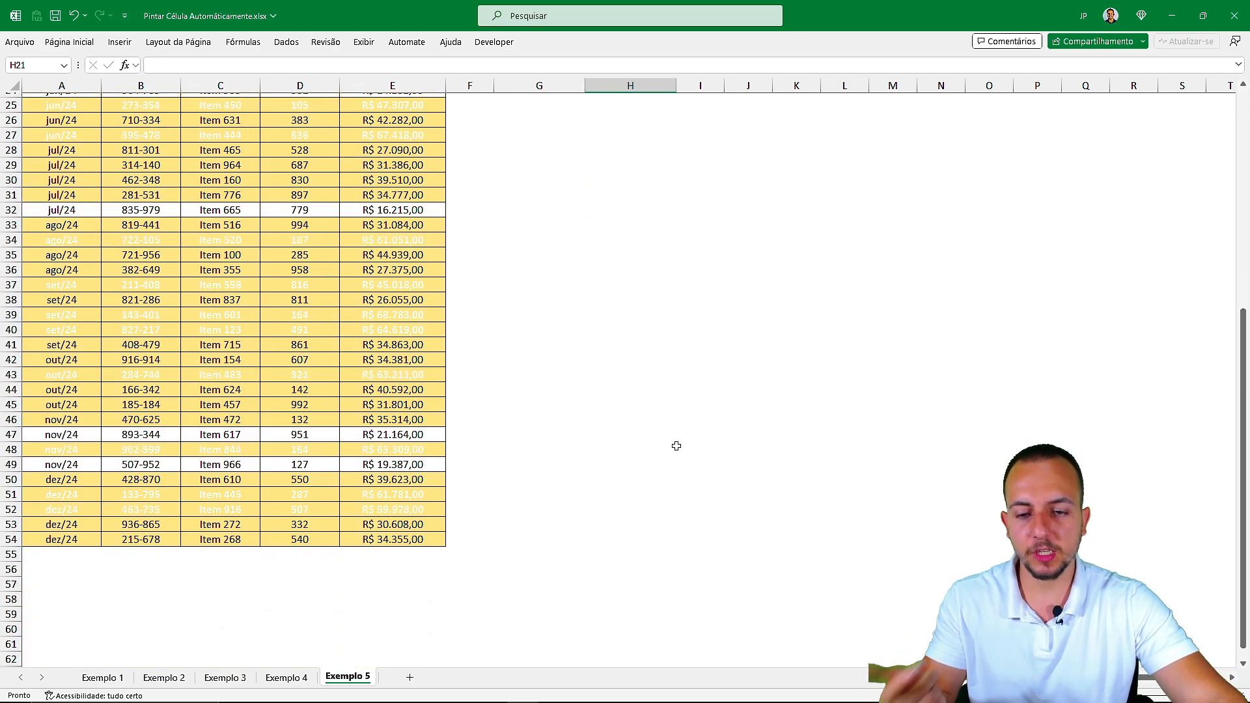
pyautogui.scroll(8, 677, 446)
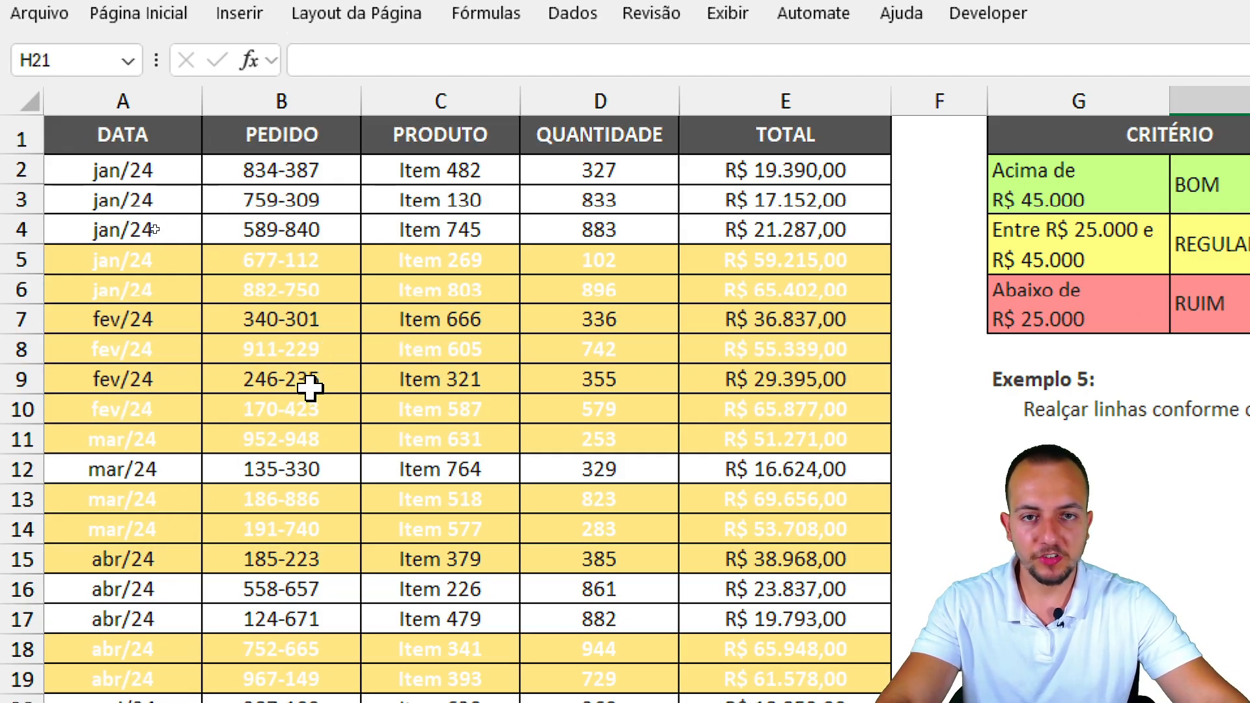
# Step: Open the conditional formatting rules manager for the table from cell B2
pyautogui.click(286, 173)
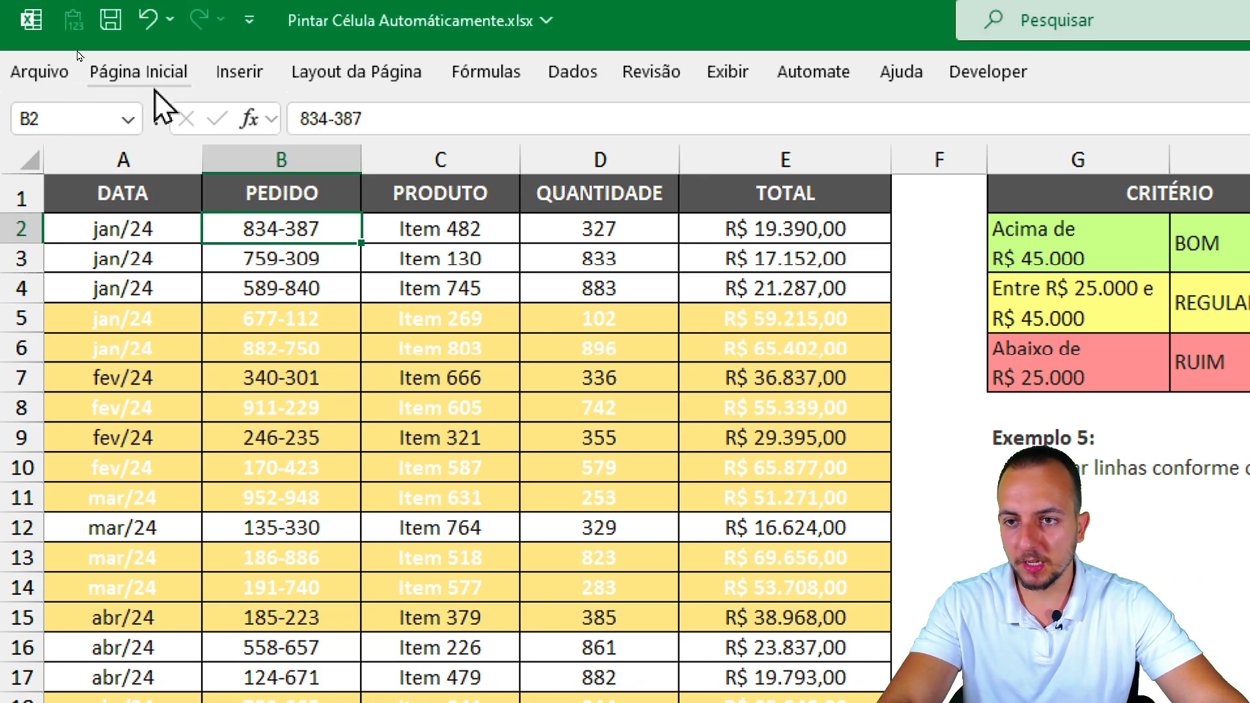
pyautogui.click(138, 13)
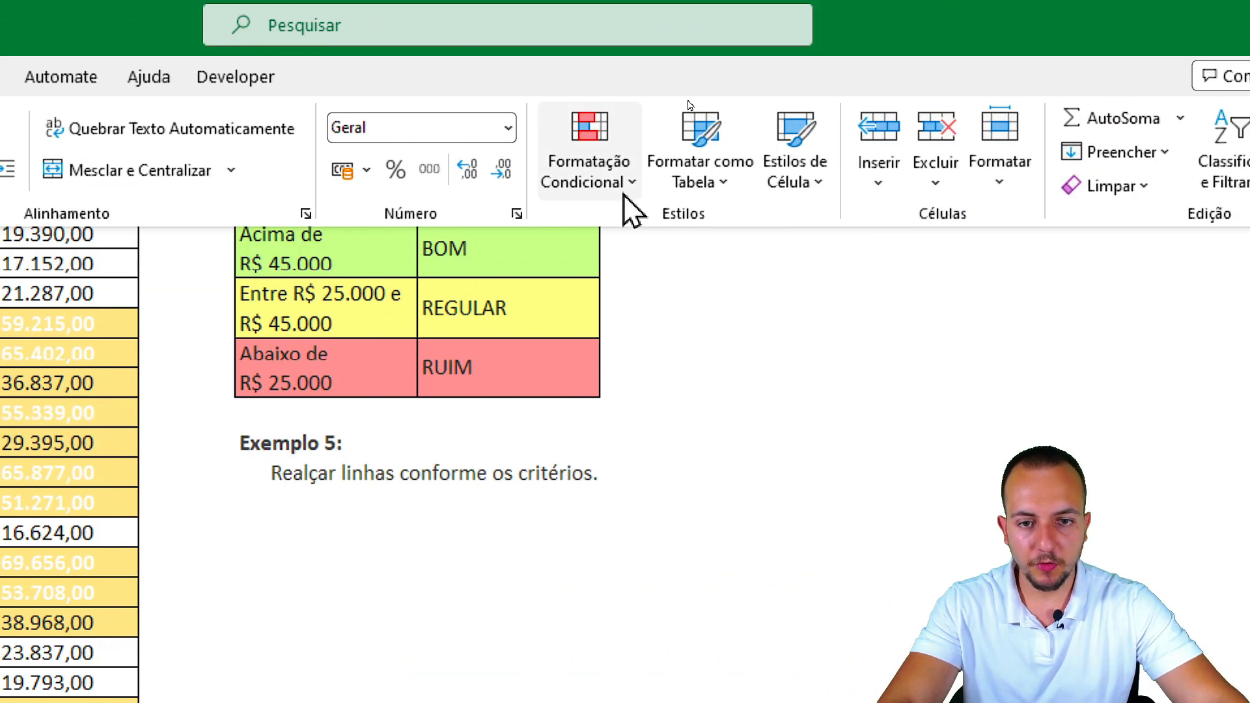
pyautogui.click(623, 189)
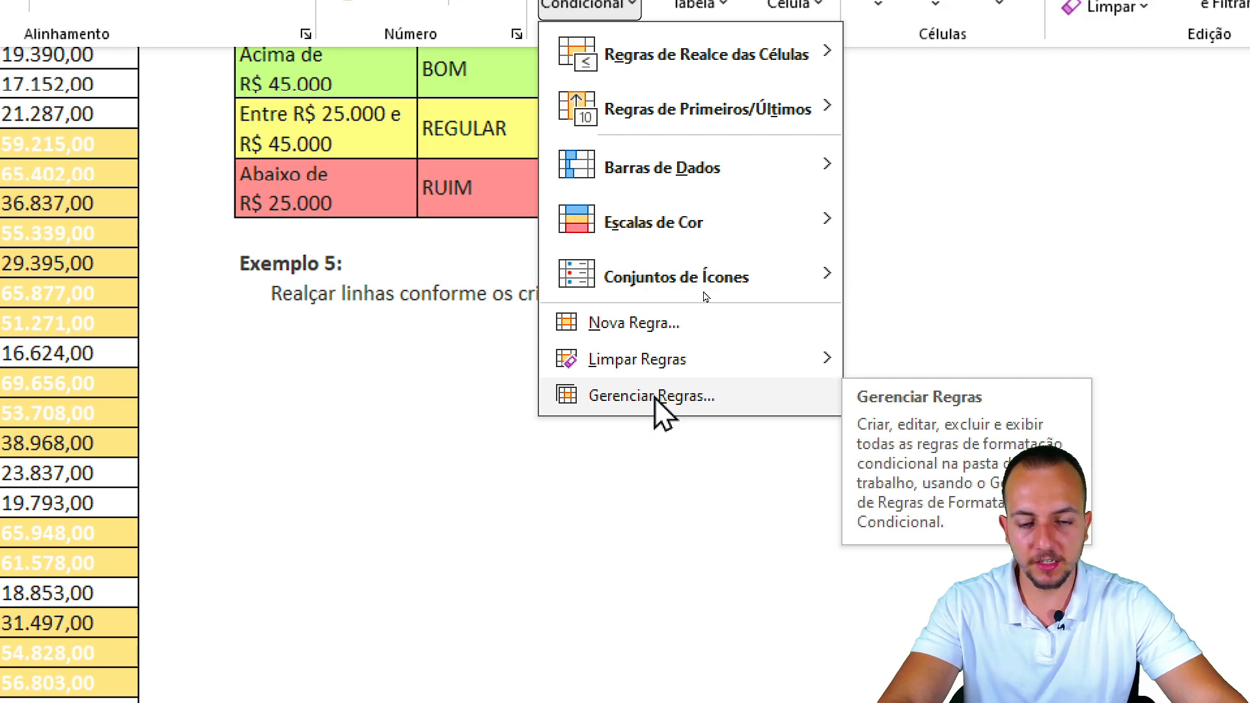
pyautogui.click(654, 397)
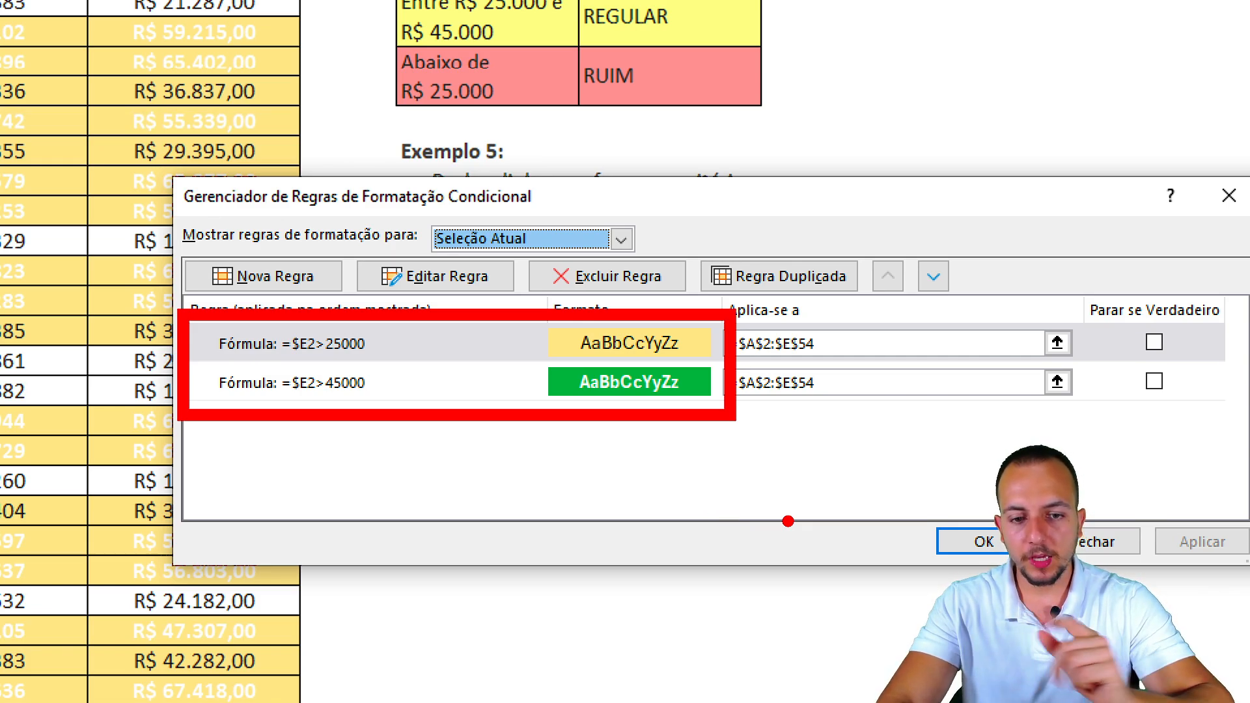
pyautogui.moveTo(206, 315)
pyautogui.mouseDown()
pyautogui.moveTo(685, 377)
pyautogui.moveTo(731, 366)
pyautogui.mouseUp()
pyautogui.moveTo(477, 387); pyautogui.dragTo(385, 459)
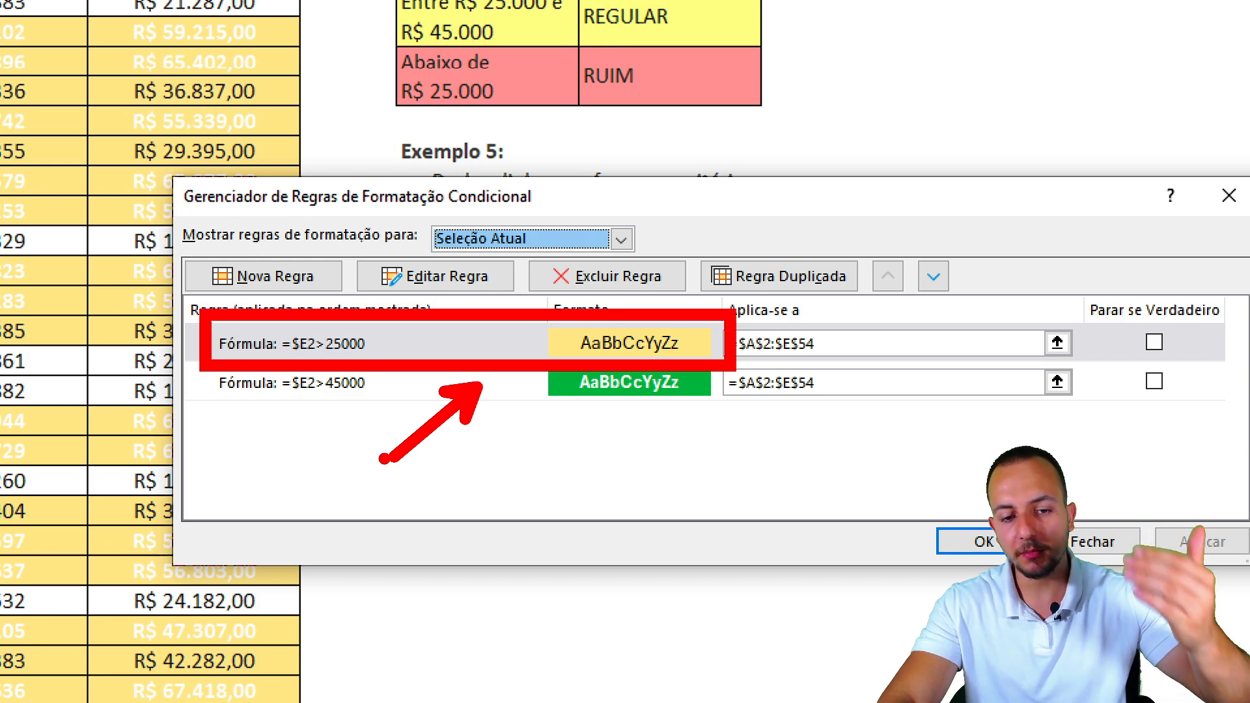
pyautogui.hotkey('ctrl', 'z')
pyautogui.hotkey('ctrl', 'z')
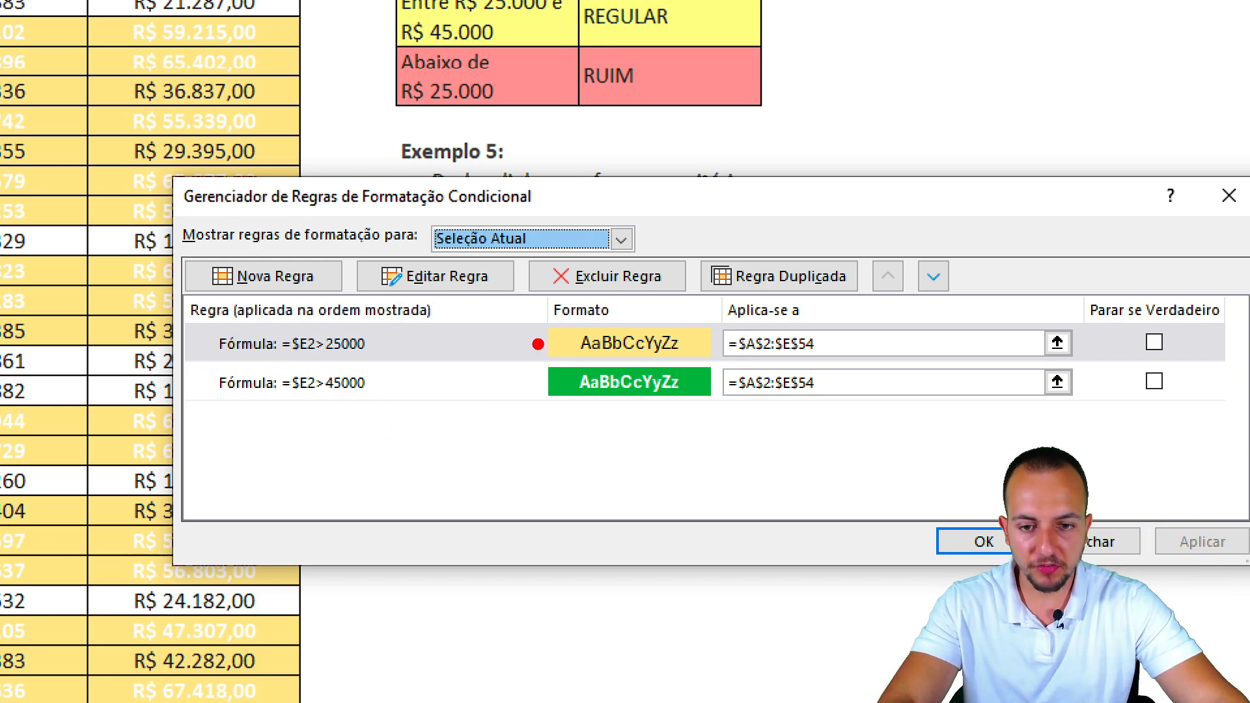
pyautogui.moveTo(539, 345); pyautogui.dragTo(430, 388)
pyautogui.moveTo(522, 394); pyautogui.dragTo(372, 455)
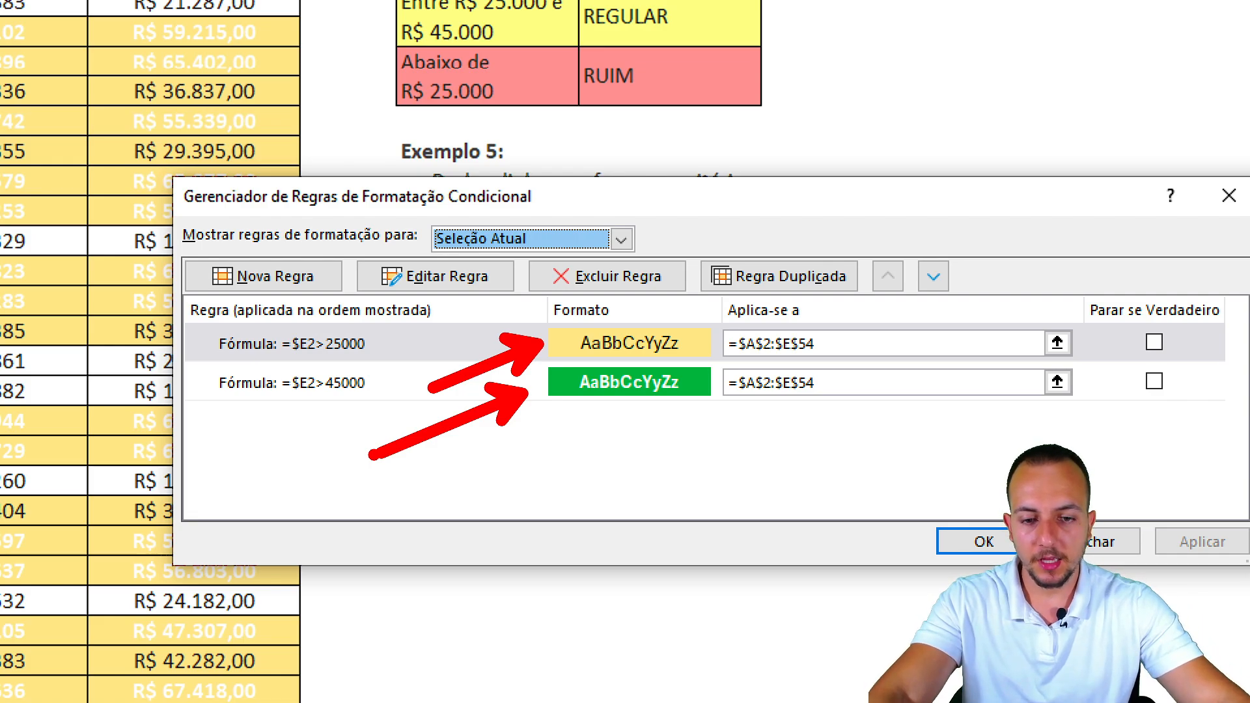
pyautogui.press('Escape')
# Step: Move the green =$E2>45000 rule above the =$E2>25000 rule and apply the new rule order
pyautogui.click(544, 385)
pyautogui.hotkey('ctrl', '2')
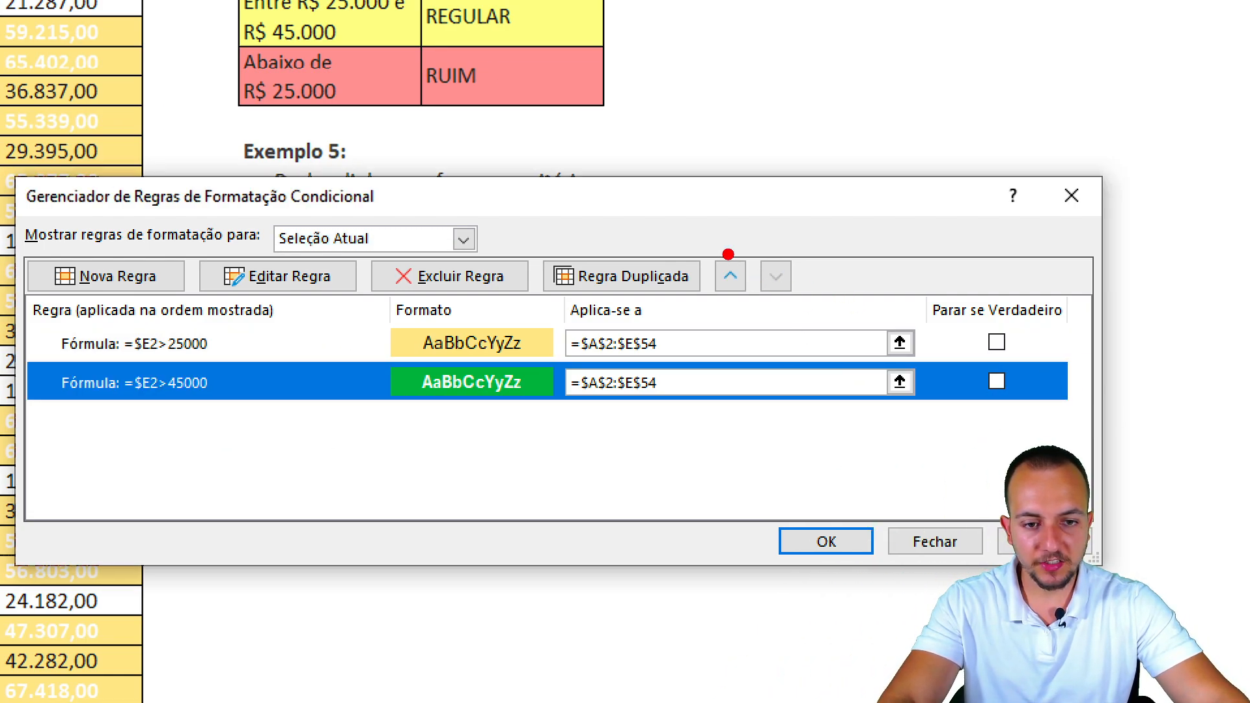
pyautogui.moveTo(699, 247); pyautogui.dragTo(753, 304)
pyautogui.moveTo(764, 239); pyautogui.dragTo(852, 202)
pyautogui.press('Escape')
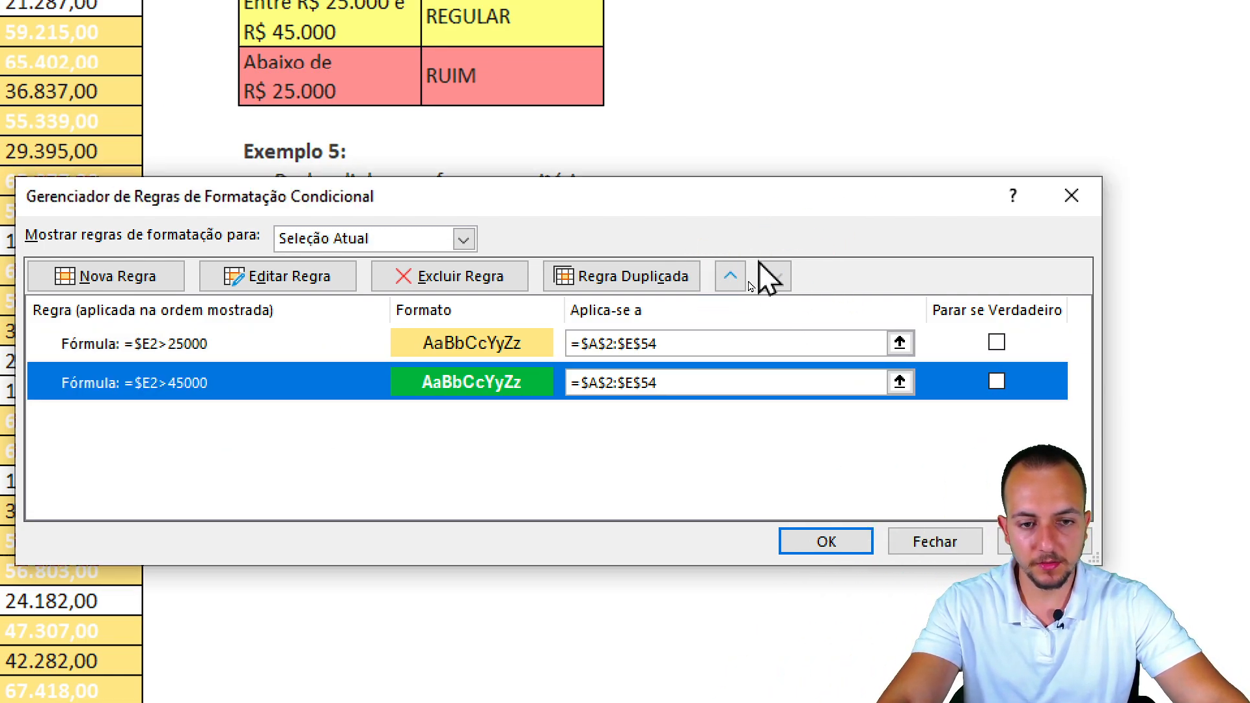
pyautogui.click(731, 279)
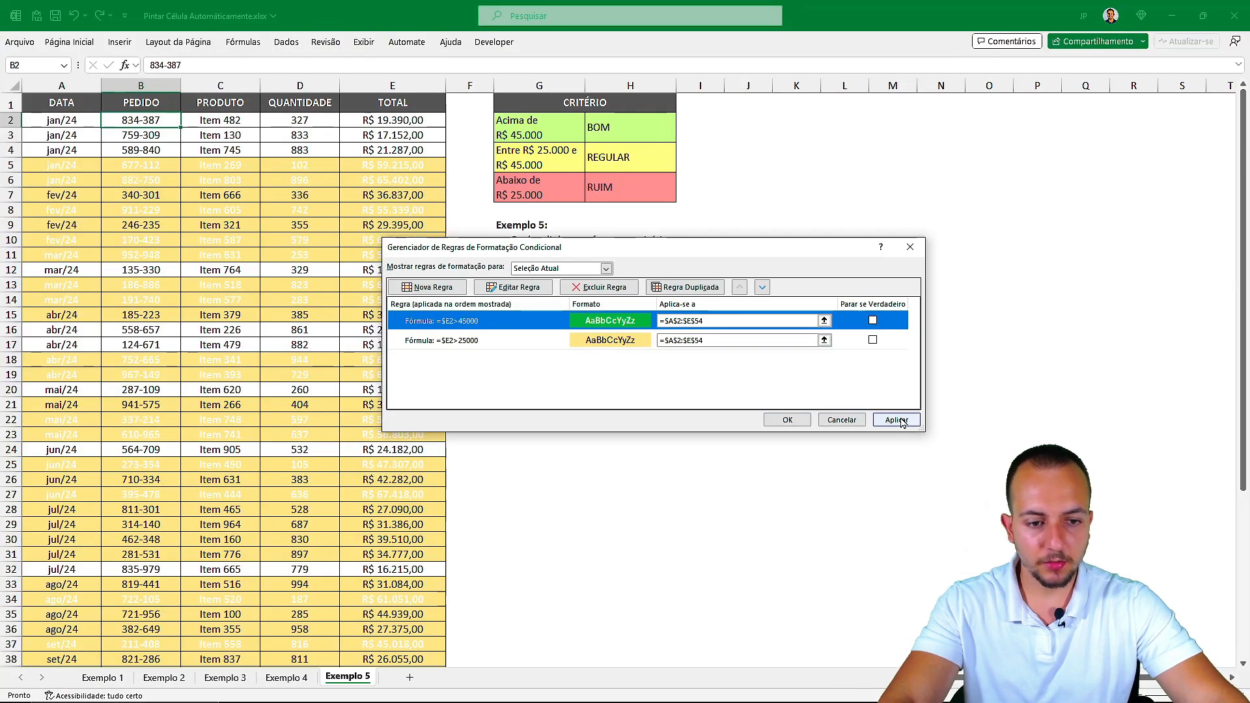
pyautogui.click(896, 420)
pyautogui.click(787, 420)
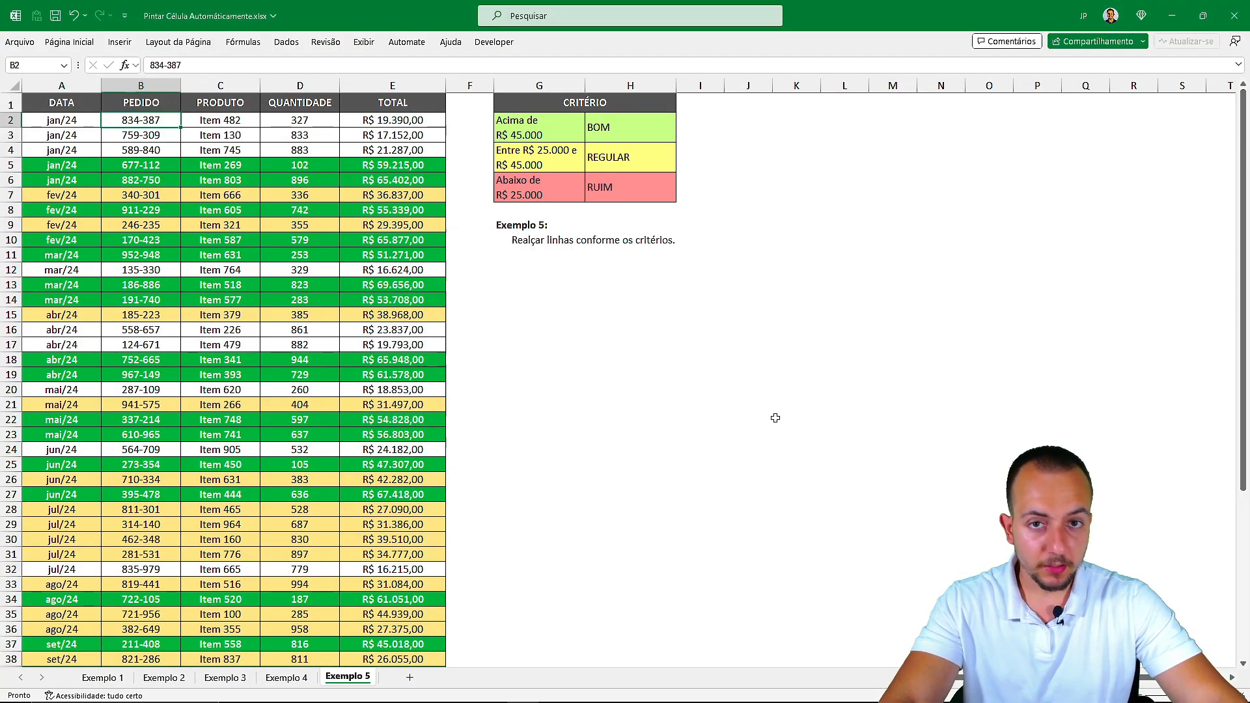
# Step: Review the row colouring on Exemplo 5 and go back through the example sheets to Exemplo 1
pyautogui.scroll(-6, 713, 436)
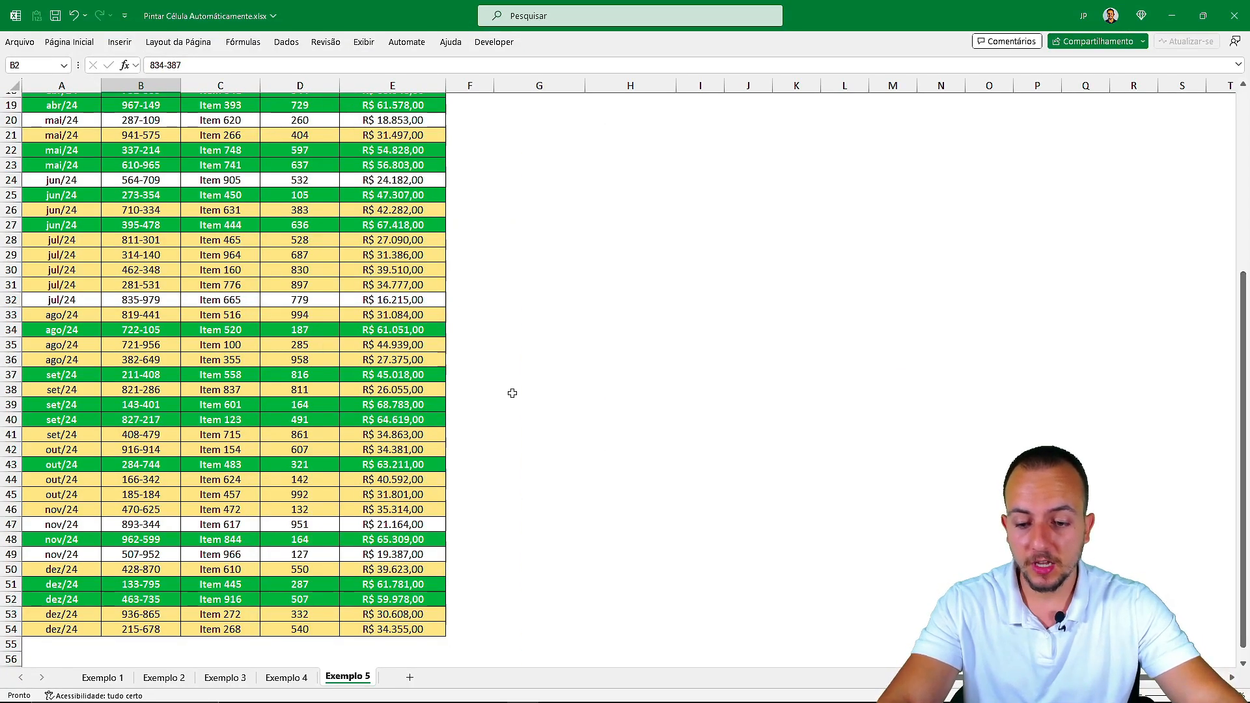
pyautogui.scroll(6, 512, 417)
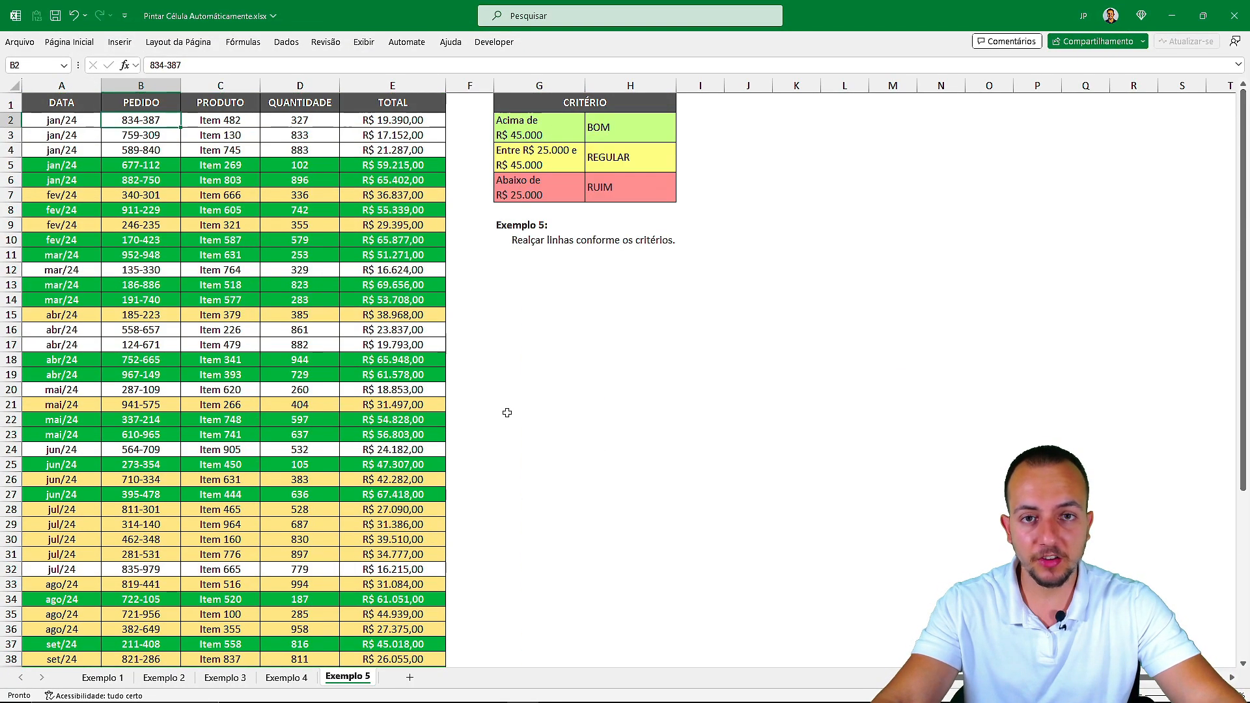
pyautogui.click(286, 678)
pyautogui.click(226, 678)
pyautogui.click(164, 677)
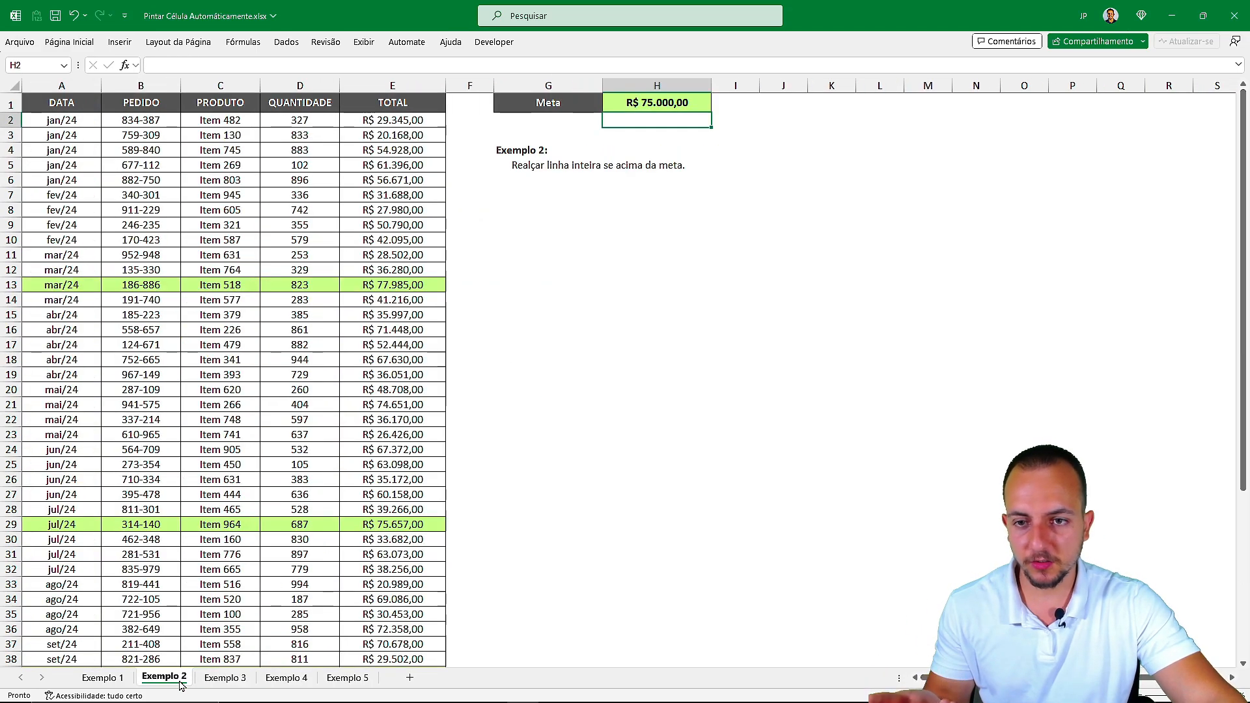
pyautogui.click(129, 680)
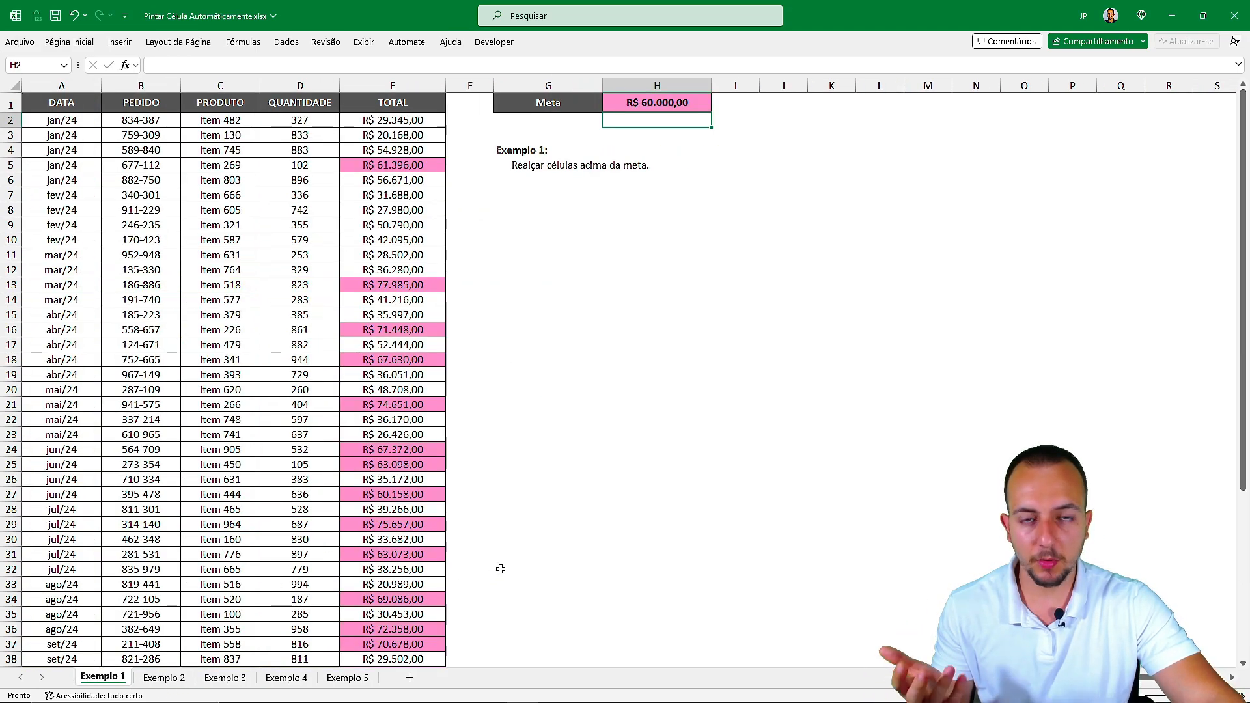